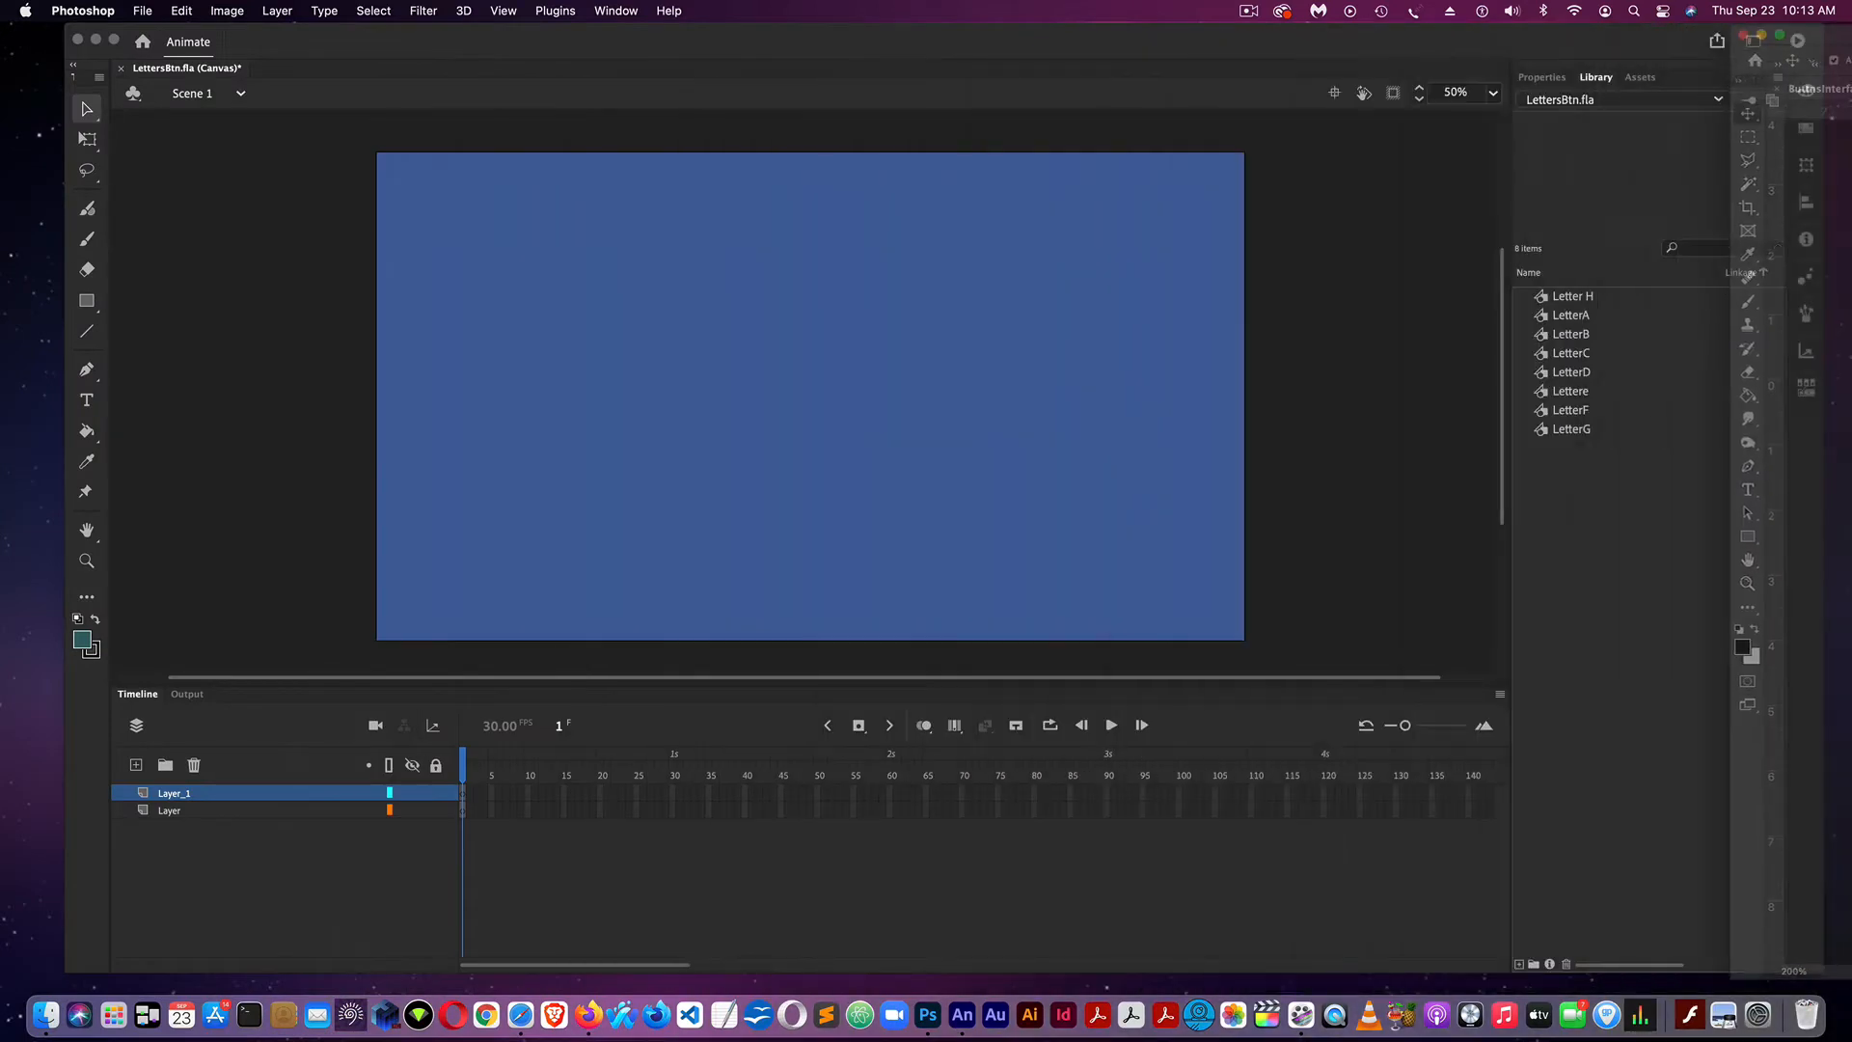
Switch to Animate and choose the file ButtnsInterface.psd for import to the stage of LettersBtn.fla
click(611, 41)
click(129, 11)
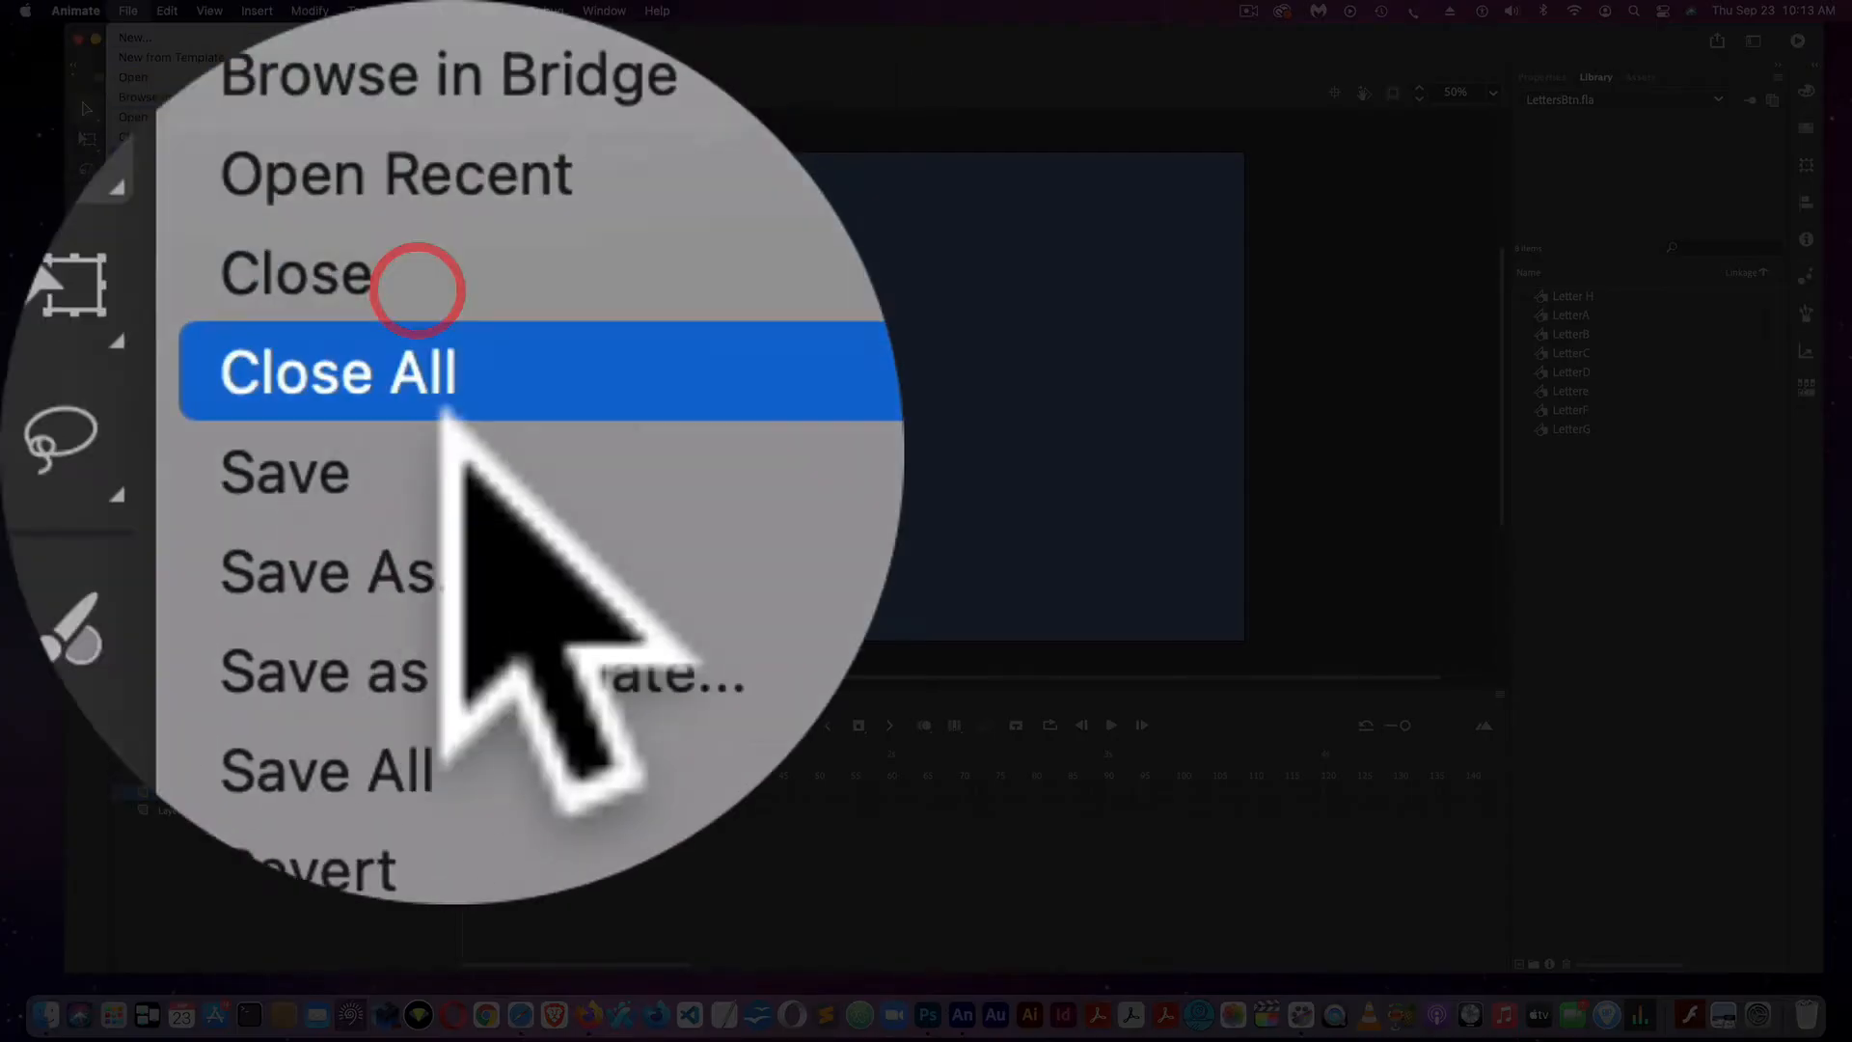
mouse_move(193, 286)
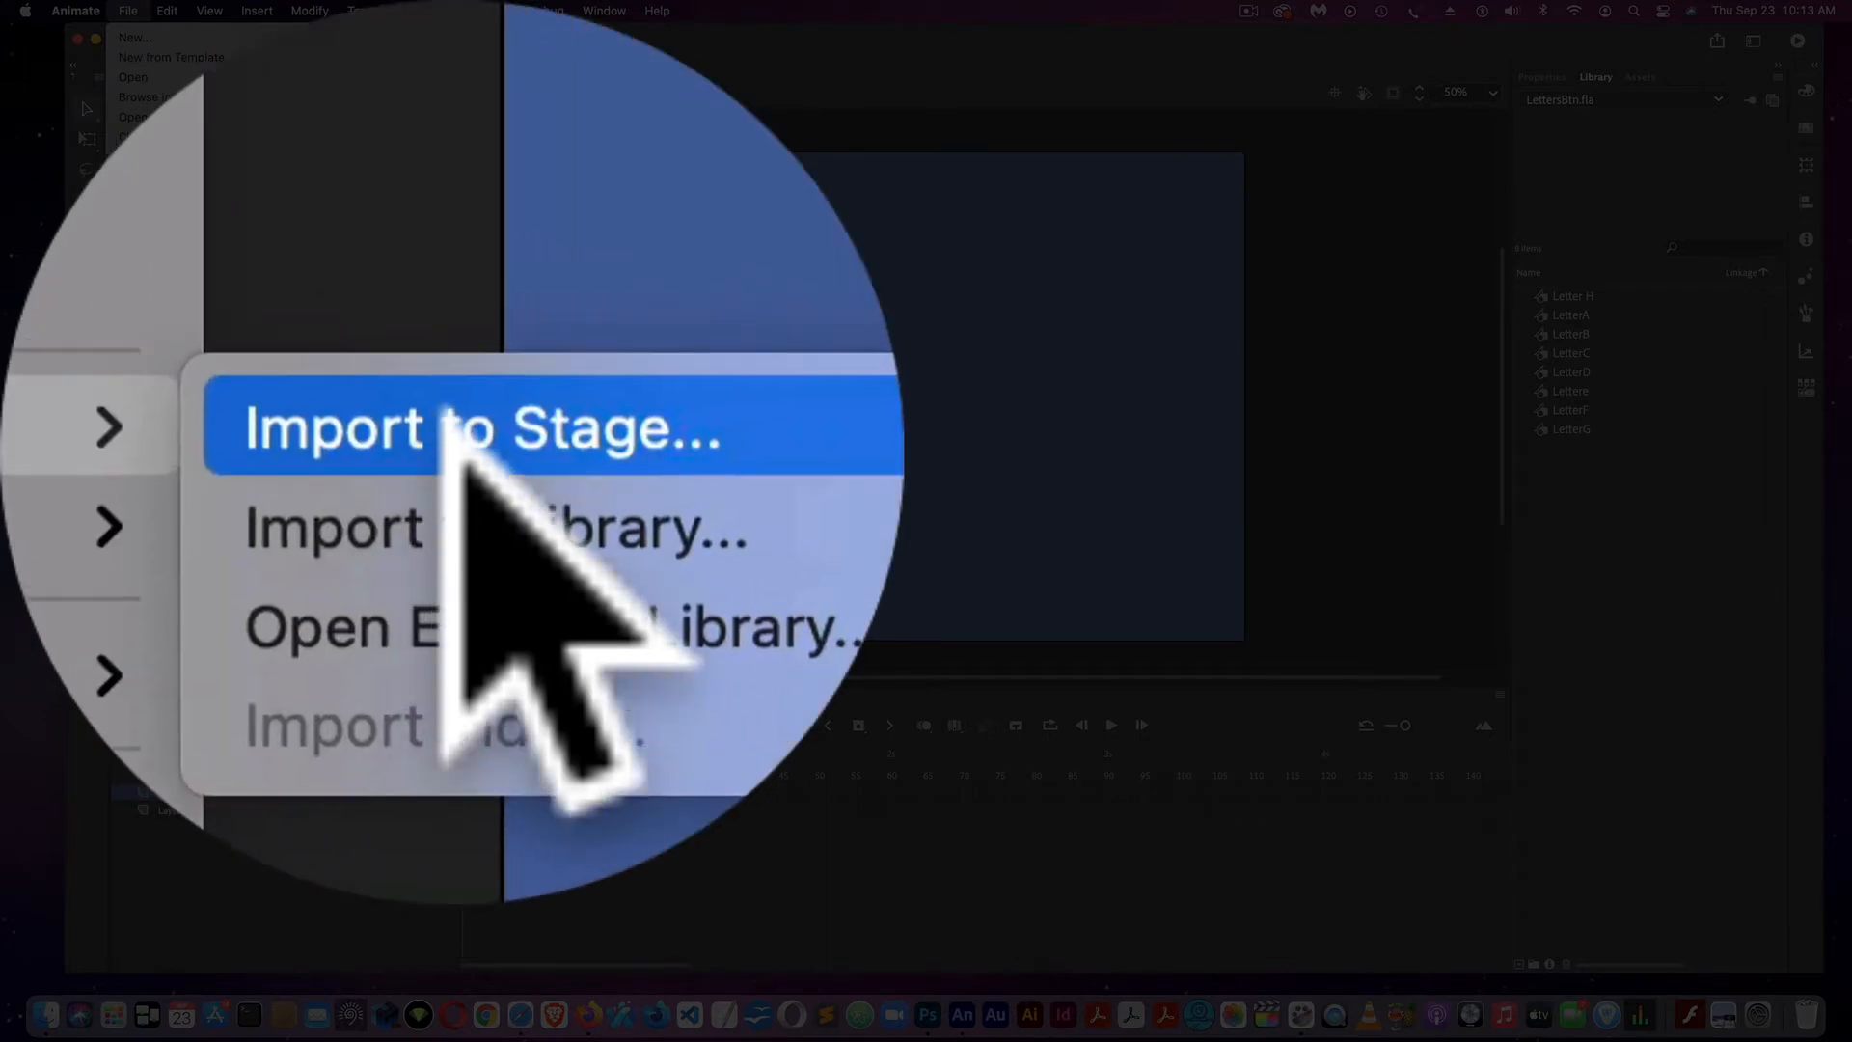
click(386, 287)
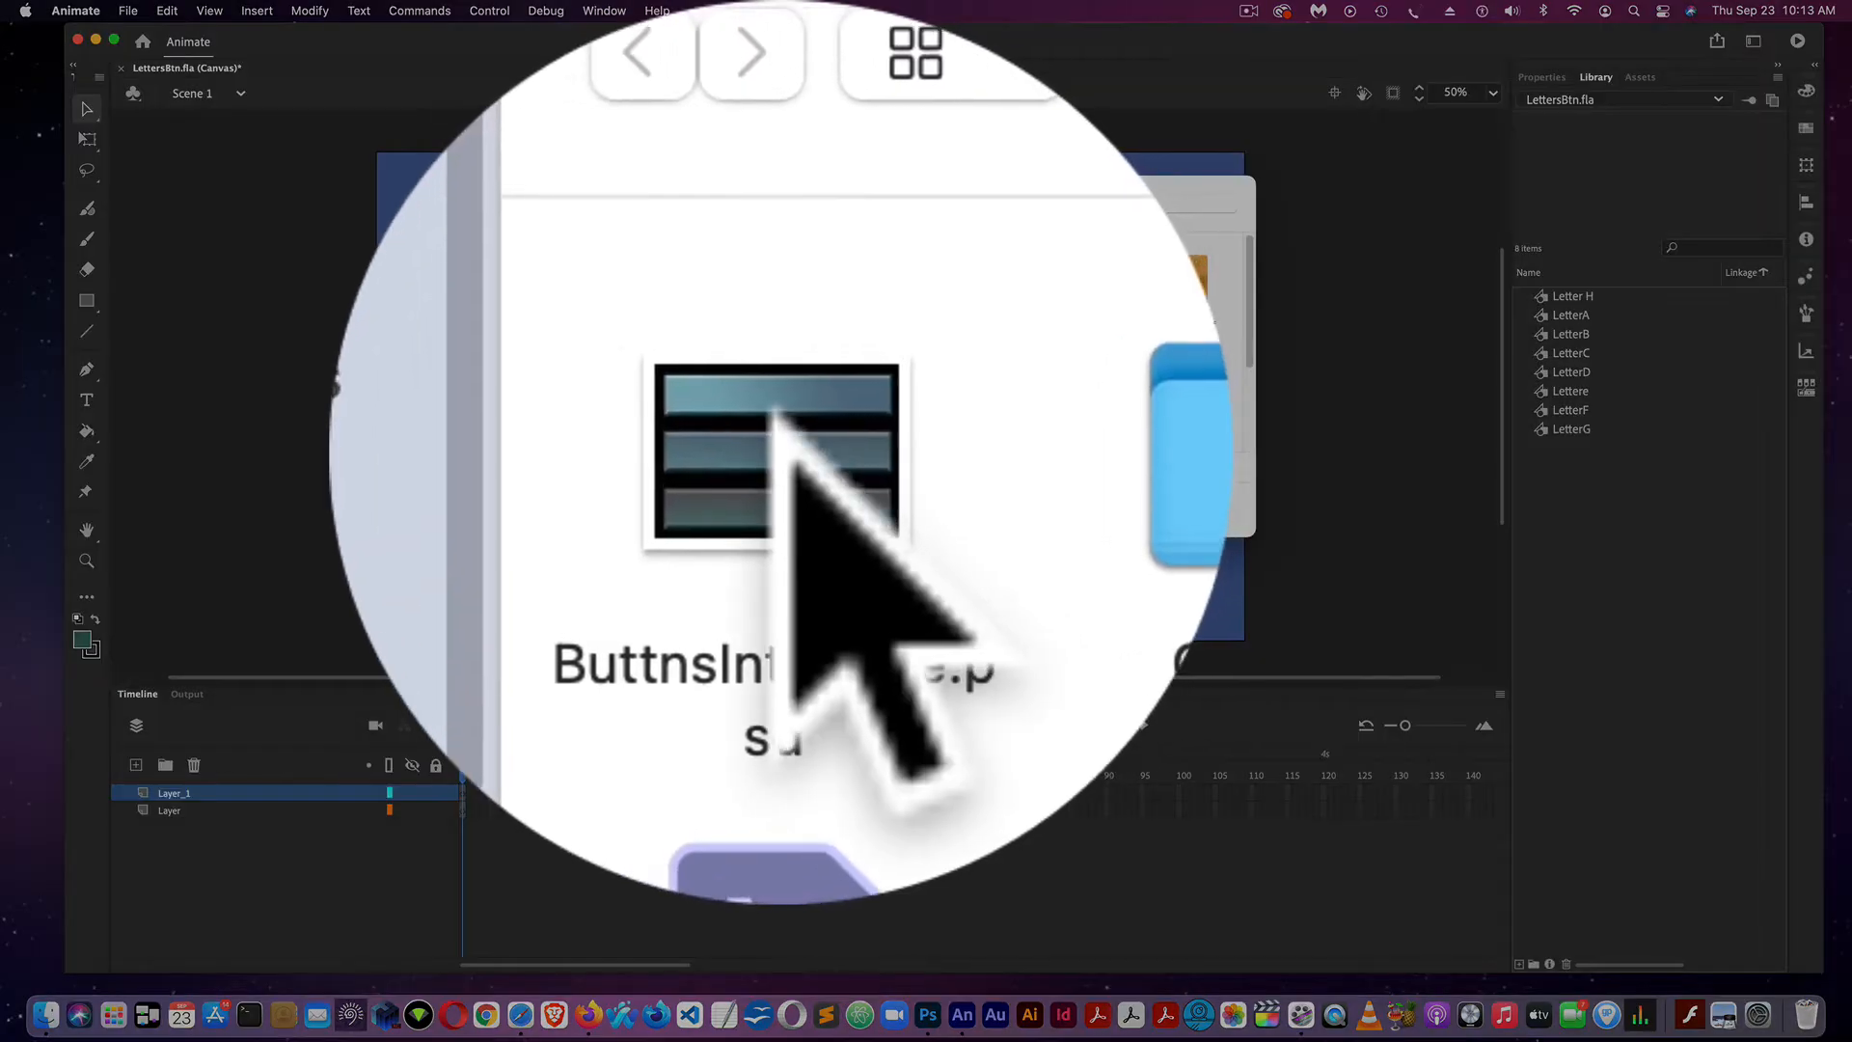
click(772, 410)
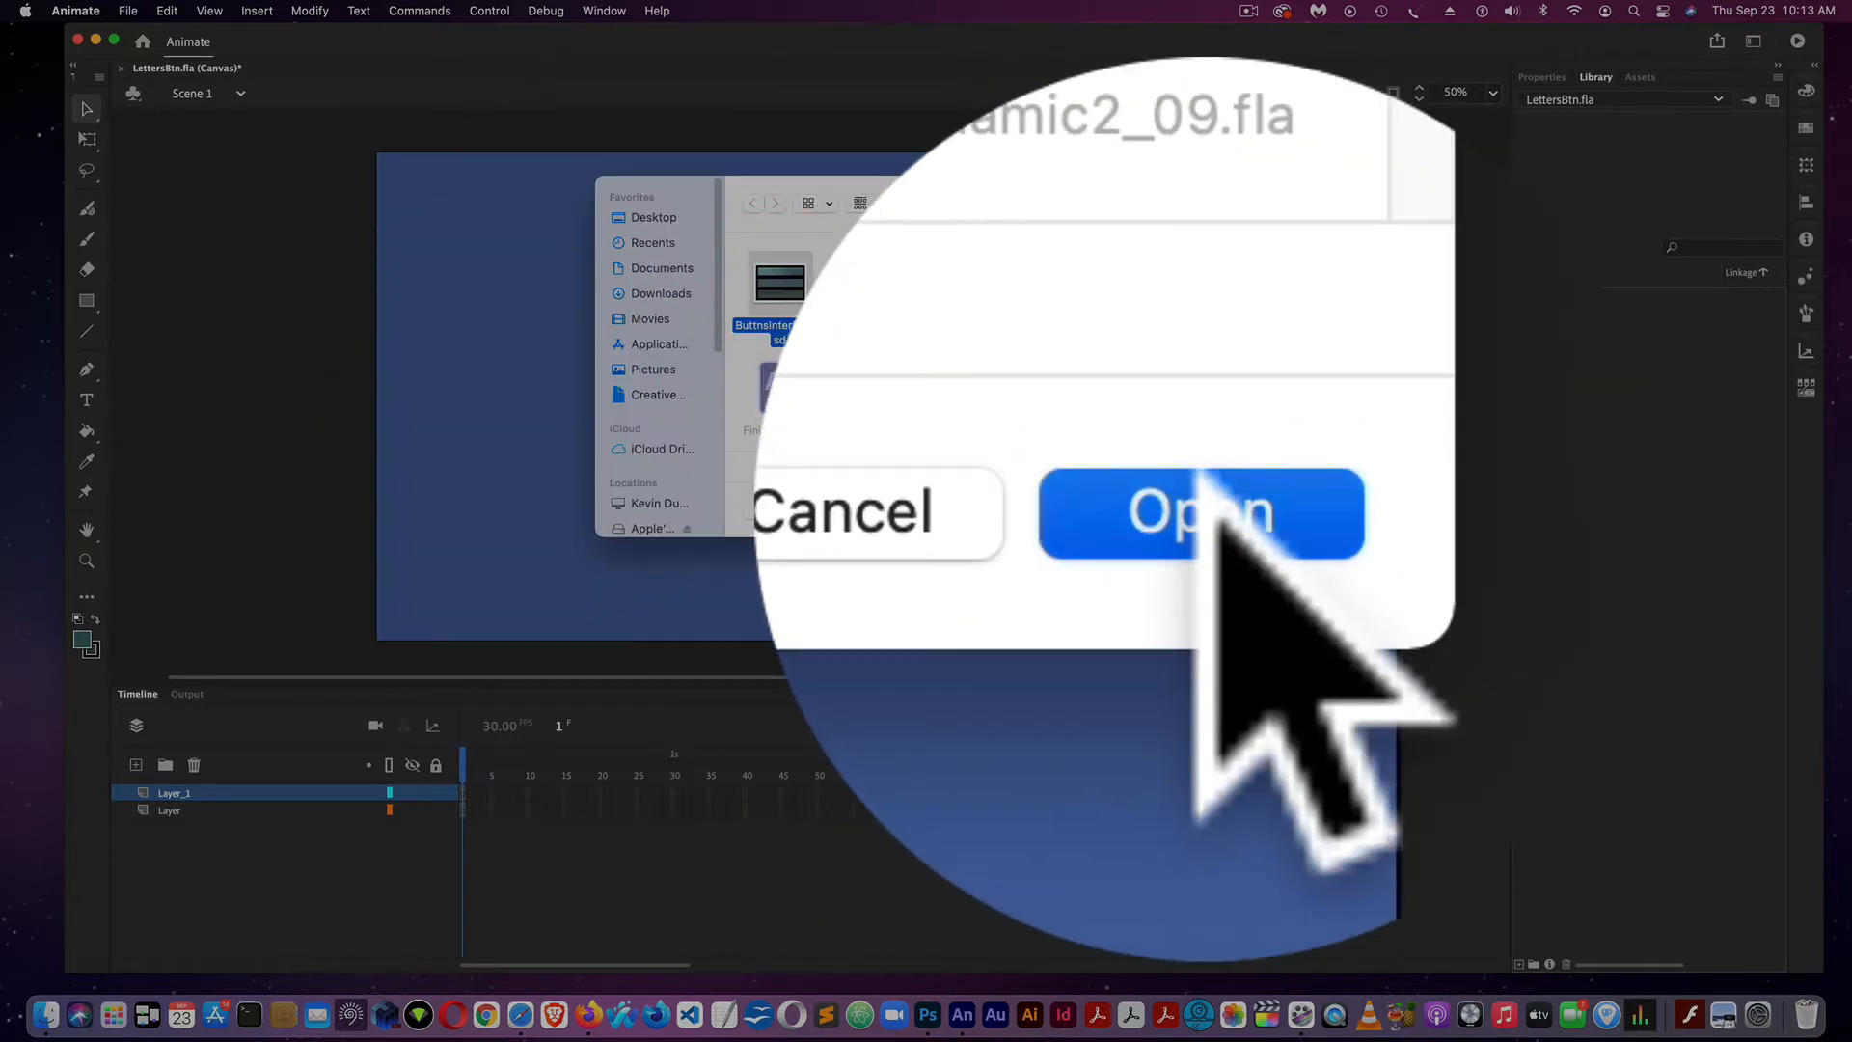
click(1206, 509)
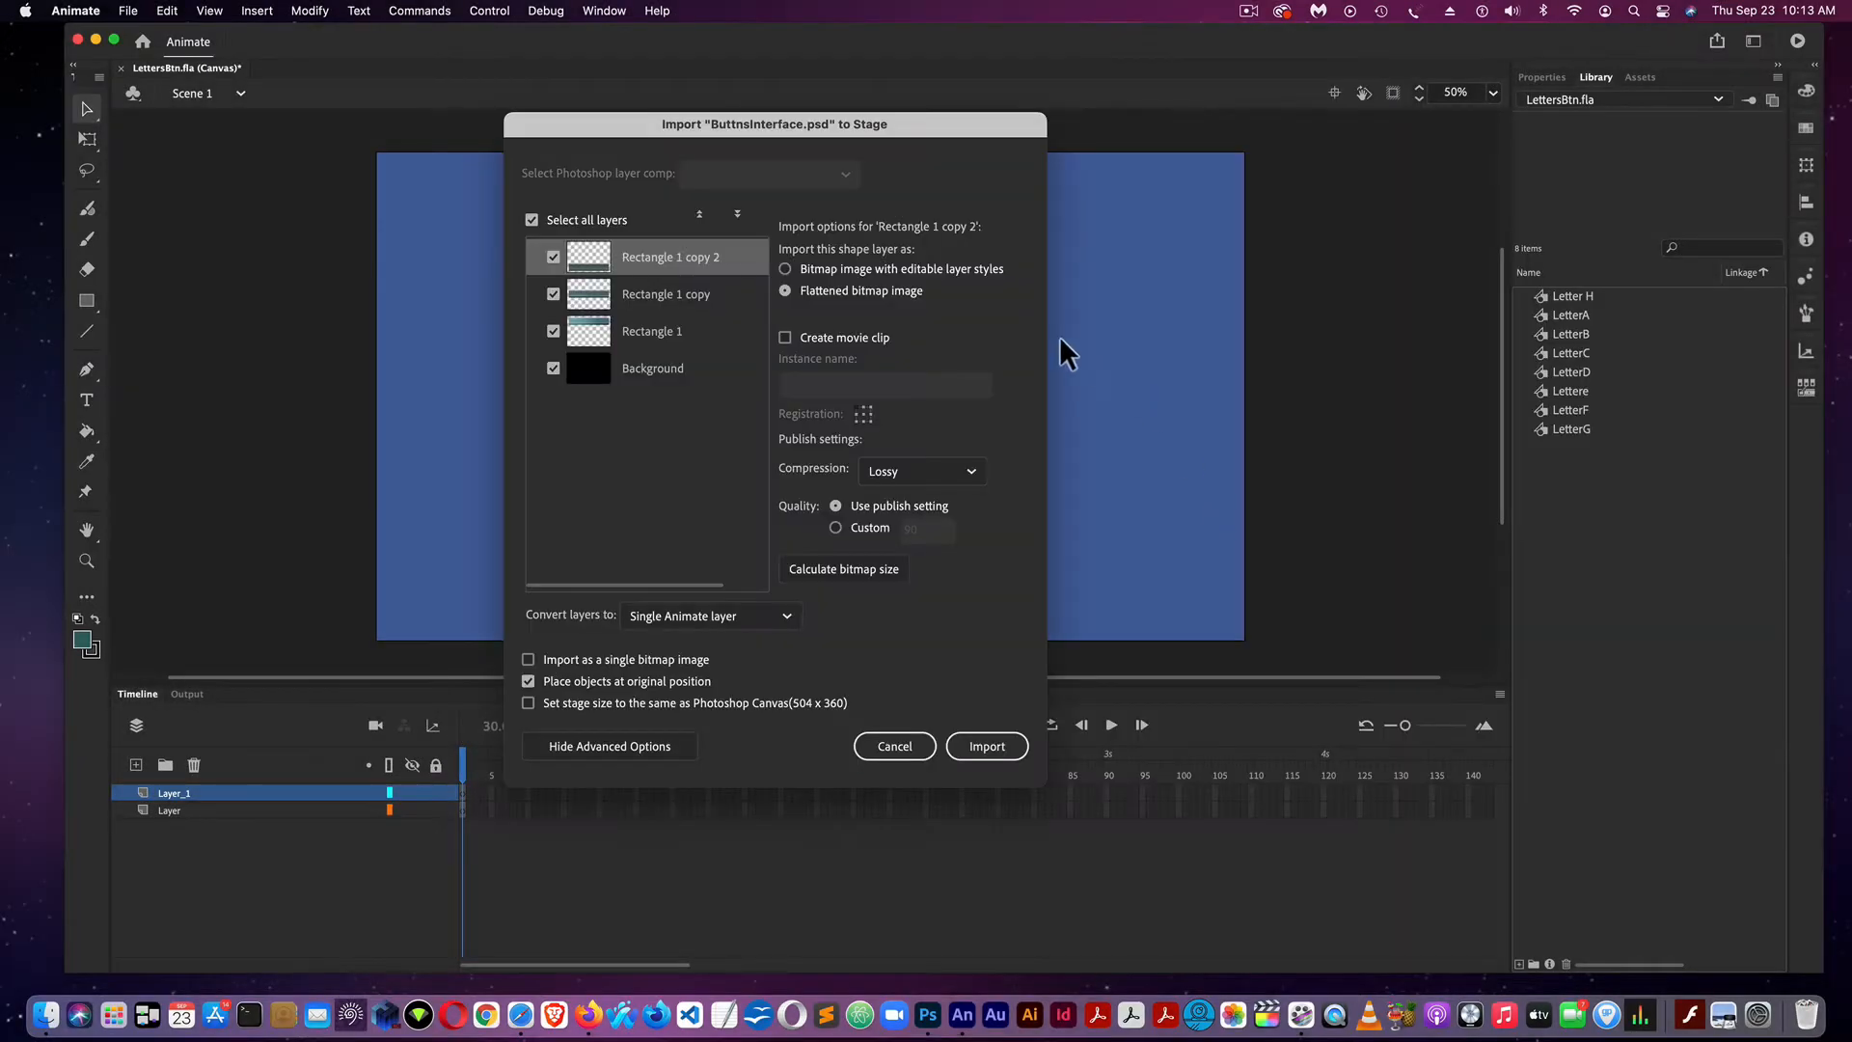
Exclude the Background layer from the import and set the bitmap compression to Lossless
drag(903, 118, 898, 127)
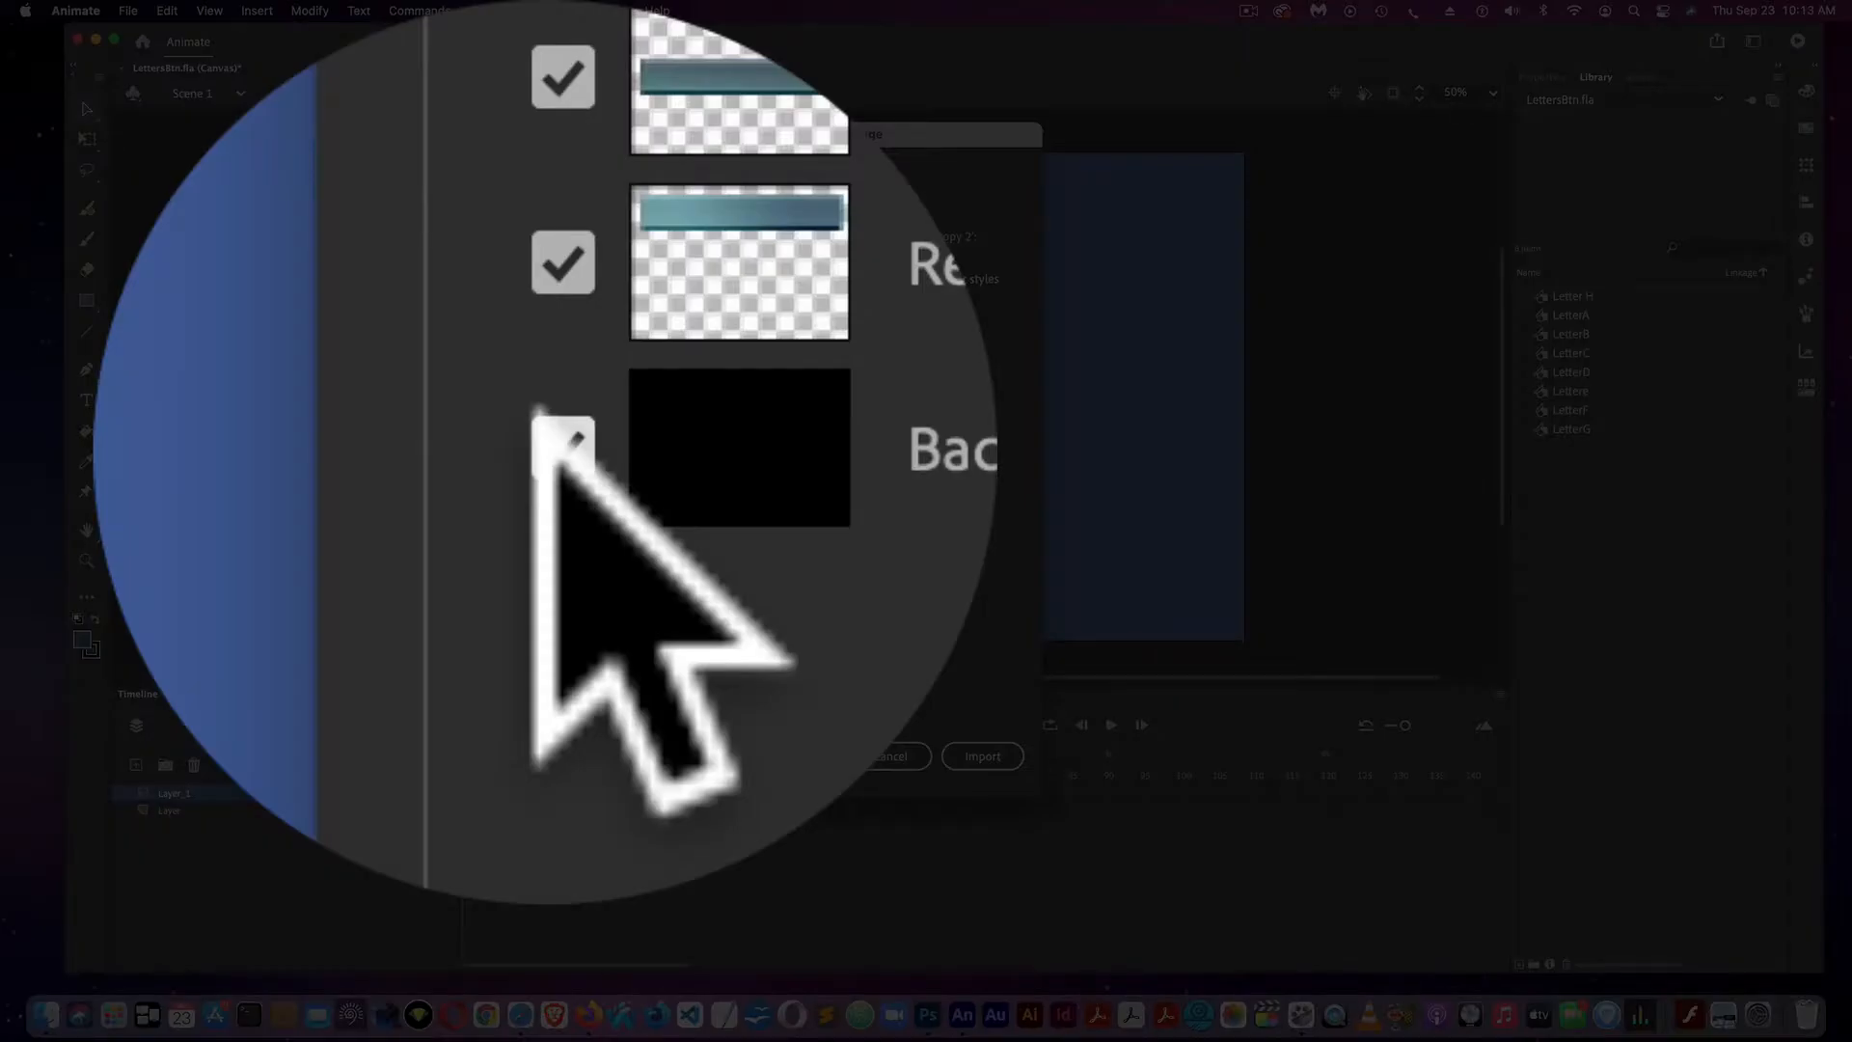
click(537, 417)
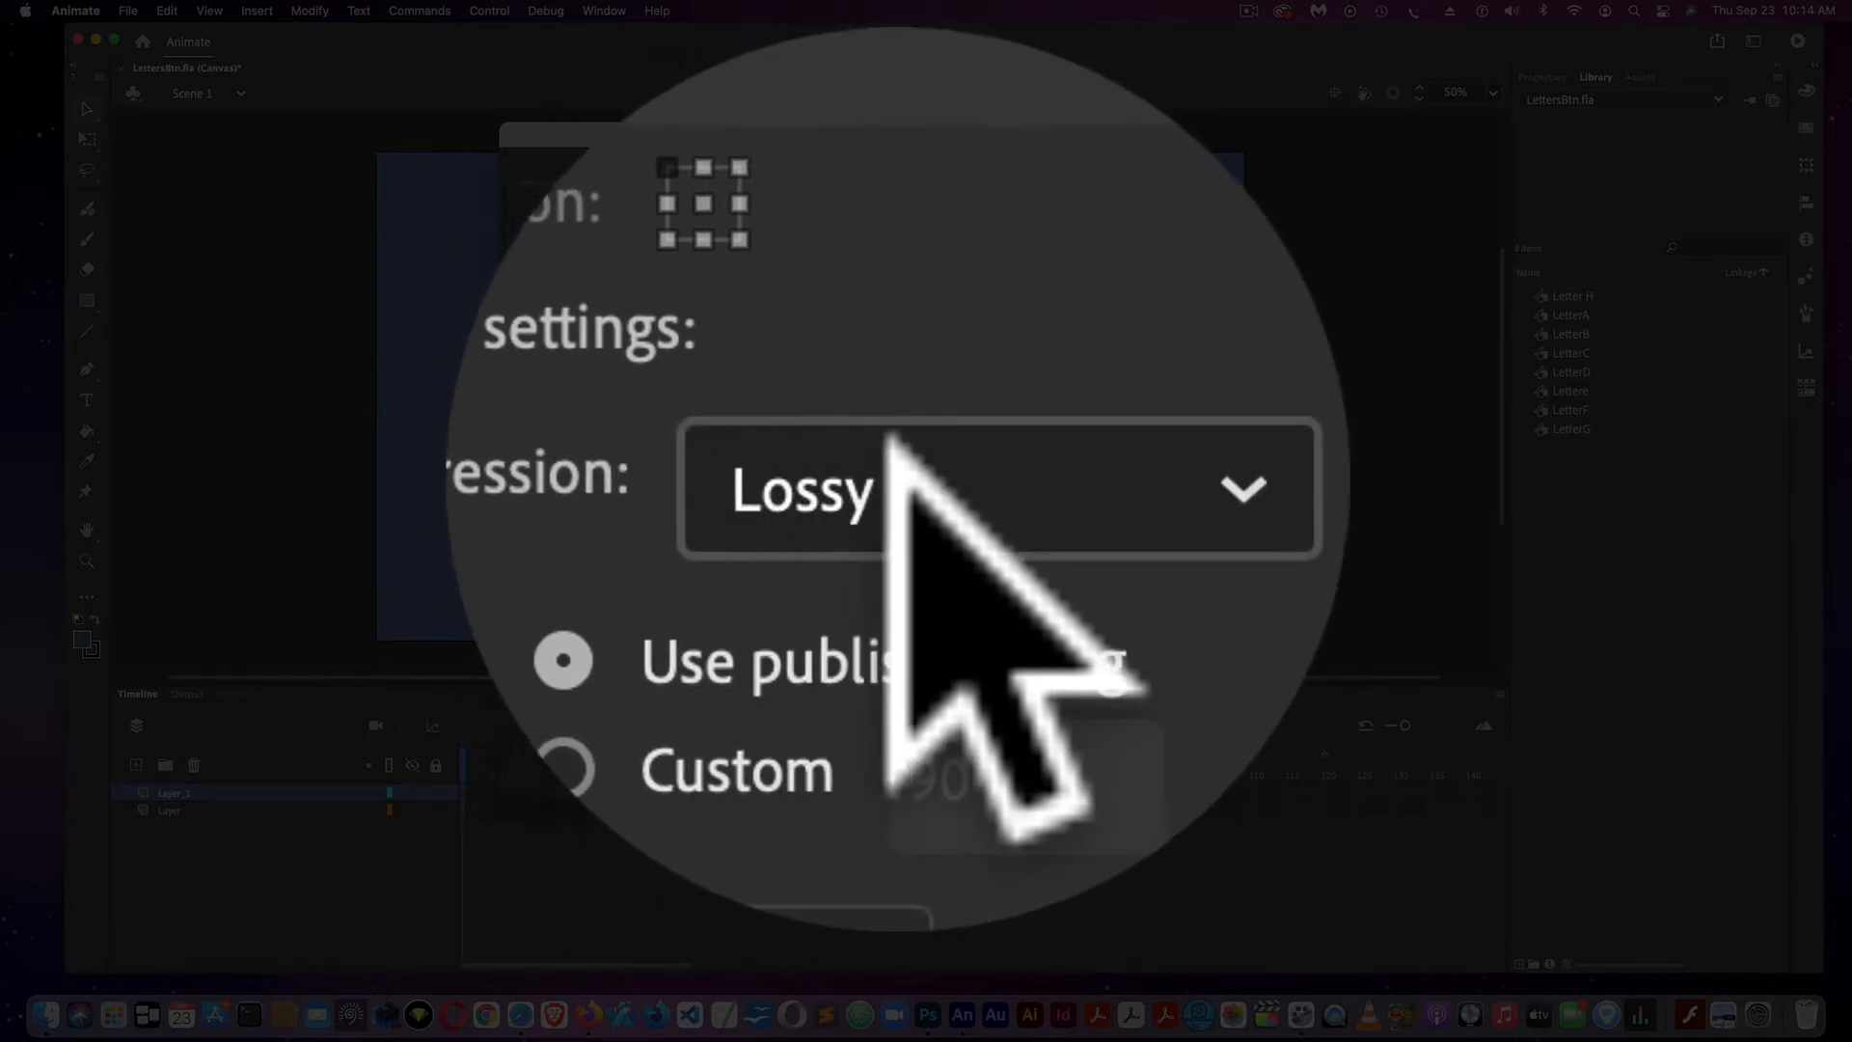
click(902, 480)
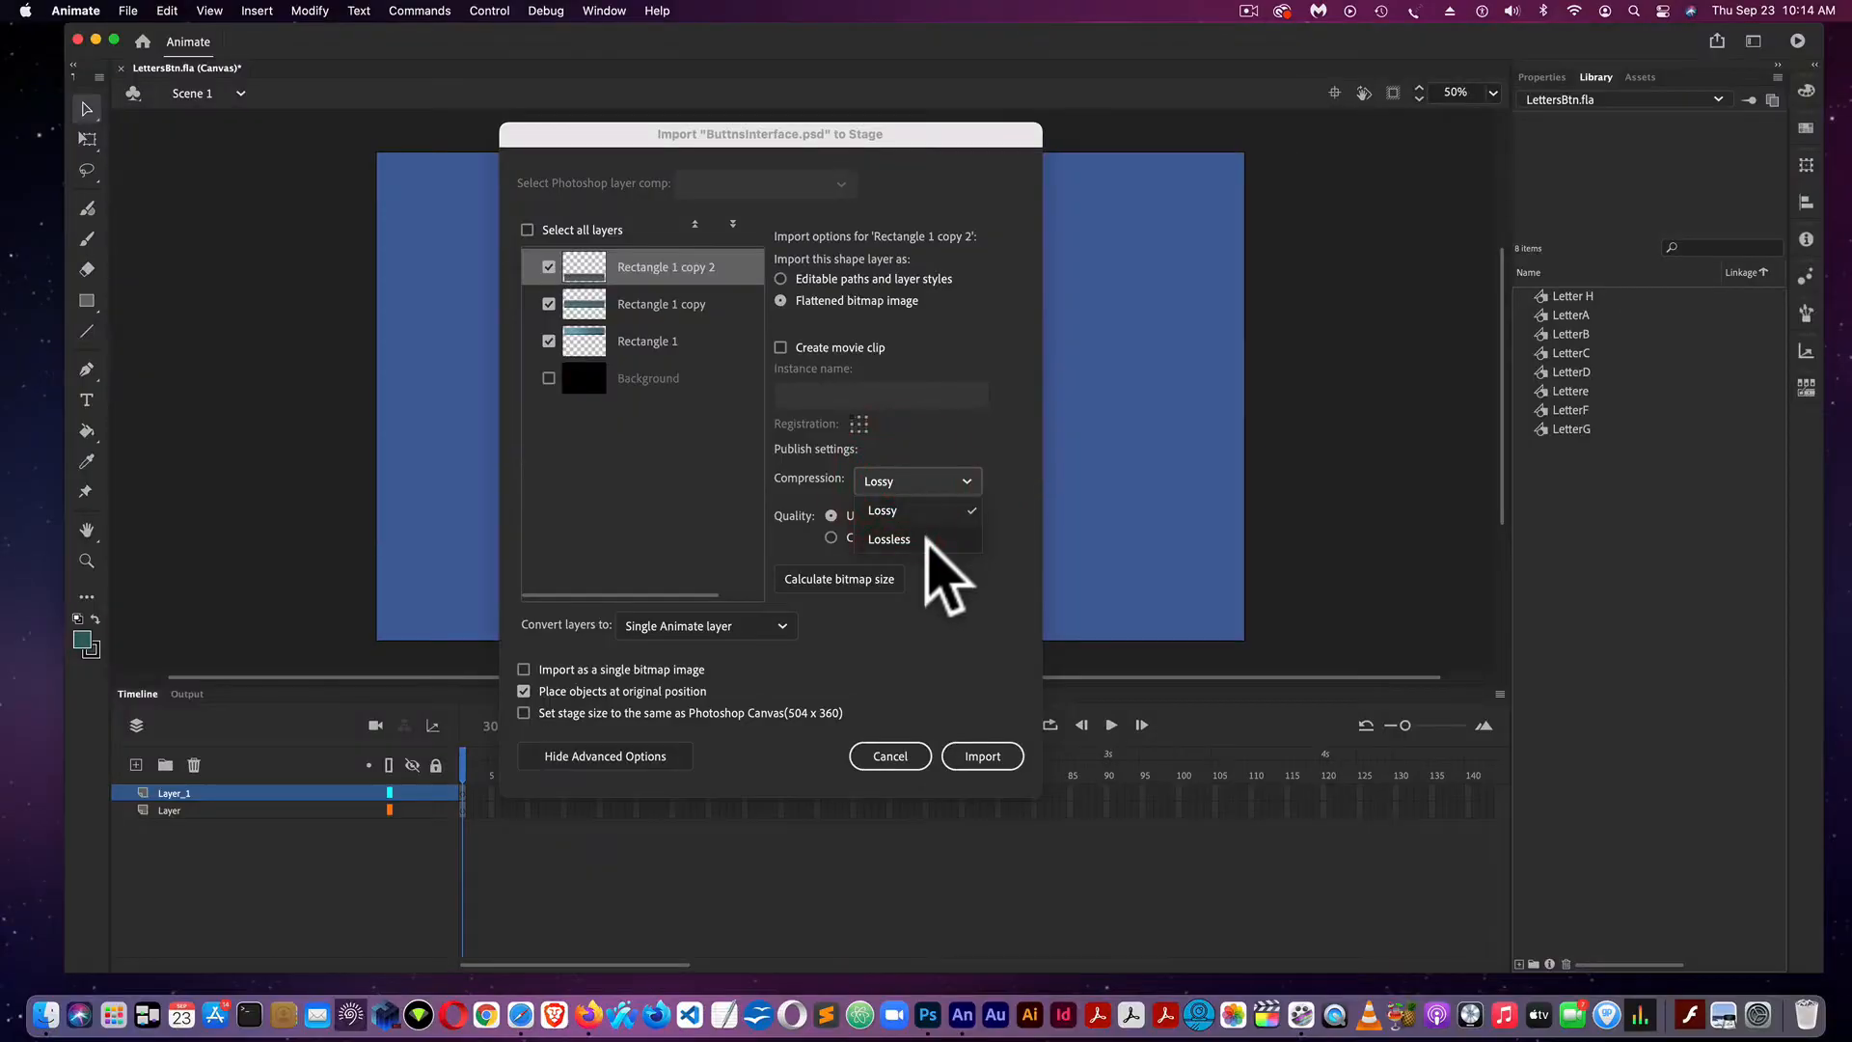
click(924, 537)
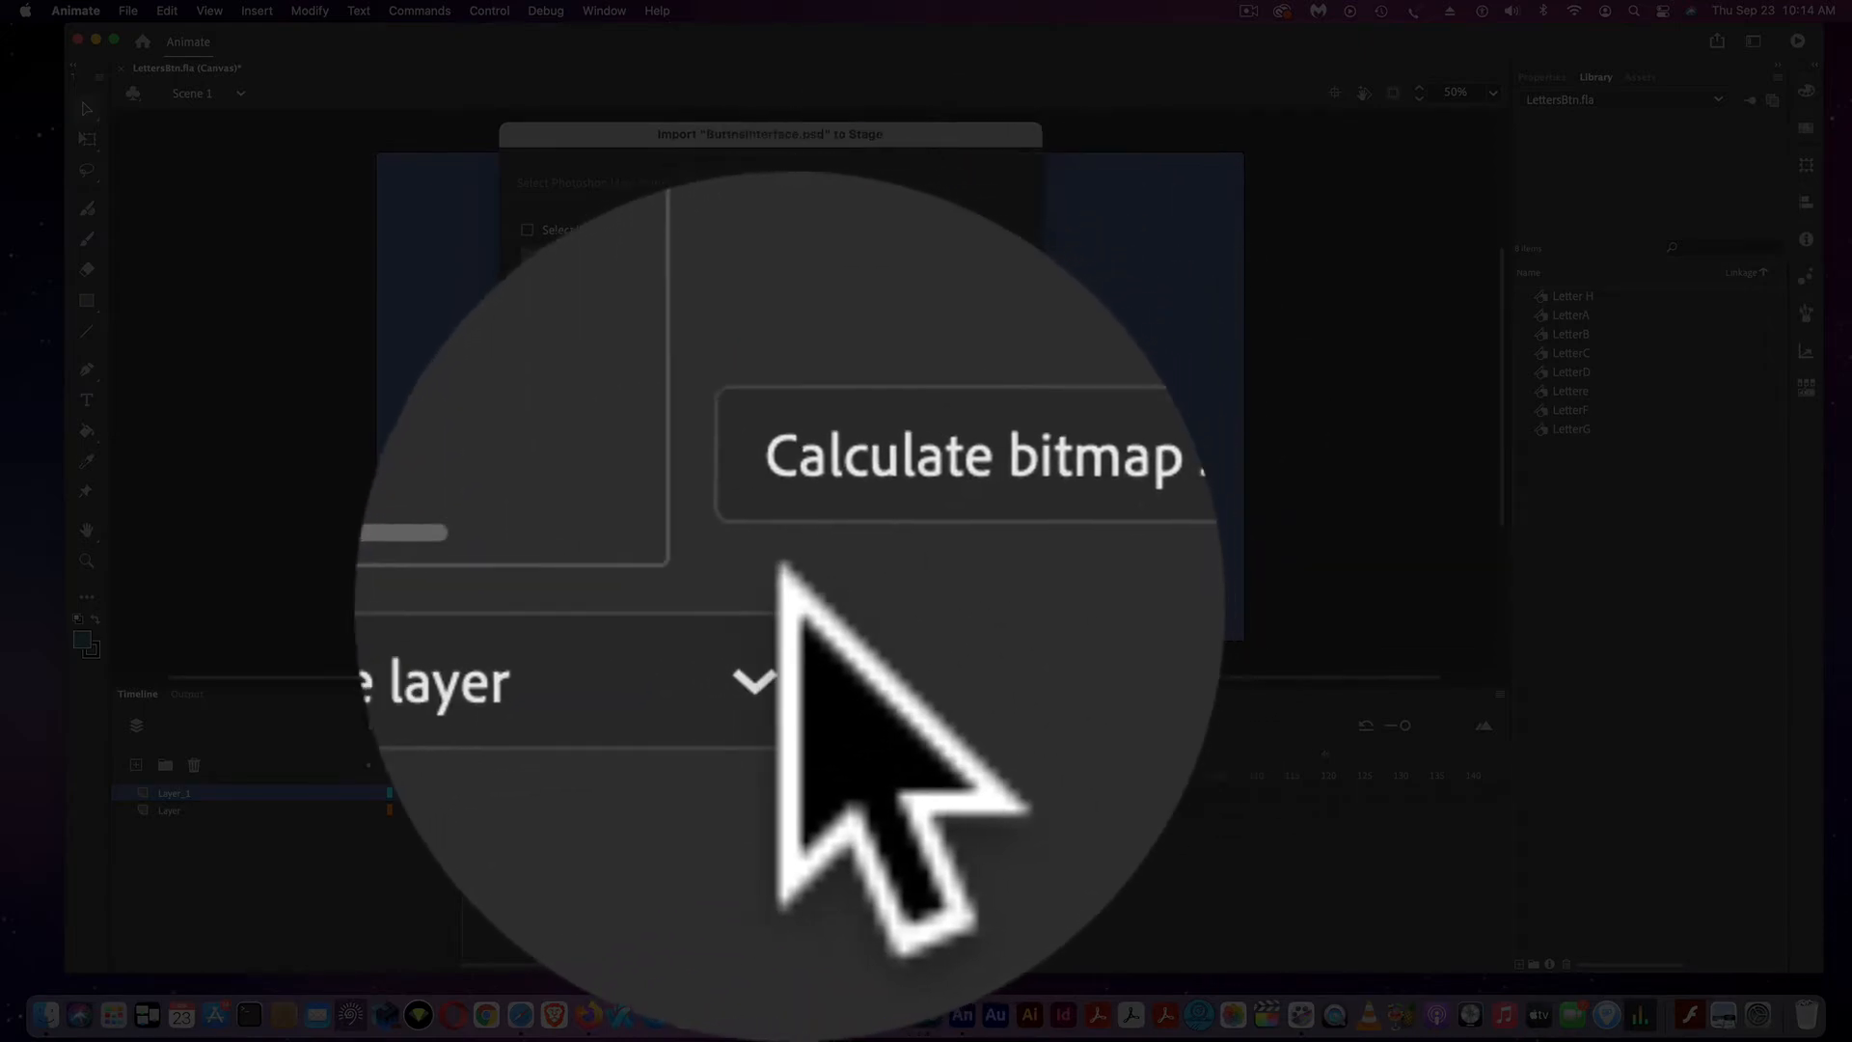
Import the three rectangle layers converted to a Single Animate layer and move the bars together toward the centre of the stage
click(752, 600)
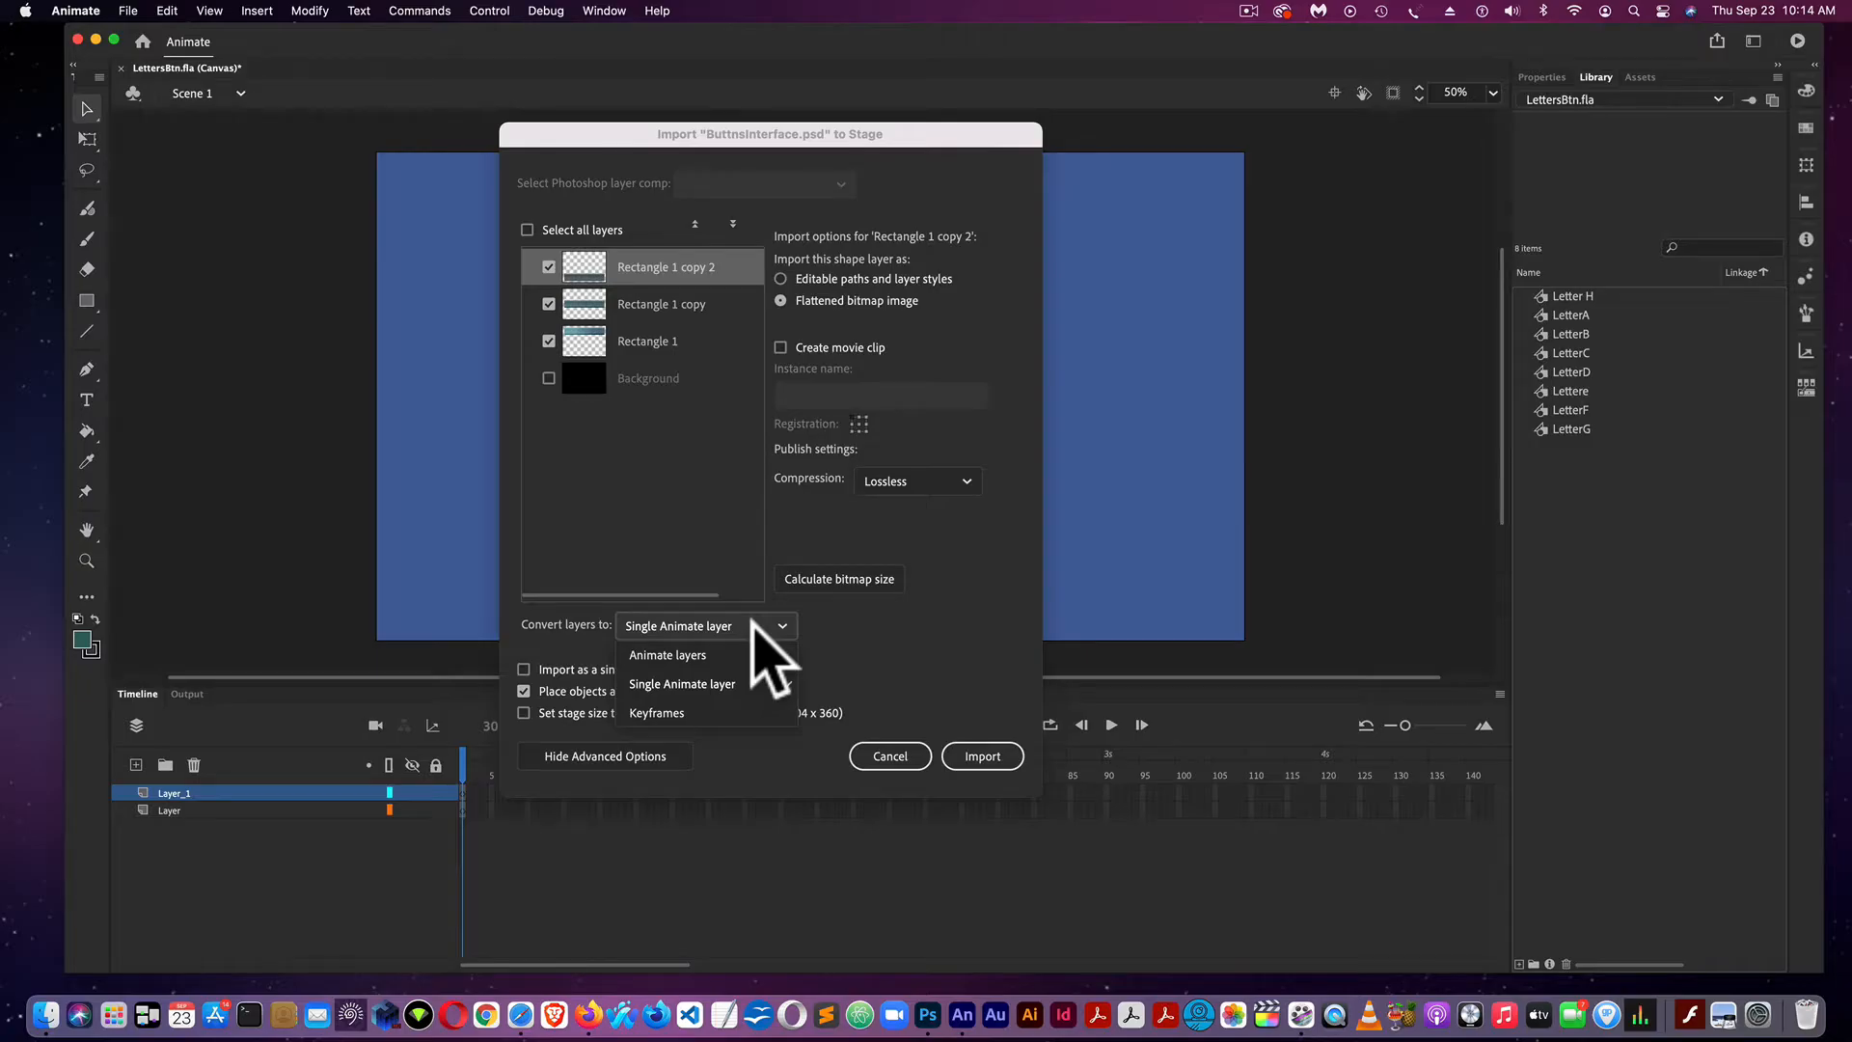
click(751, 676)
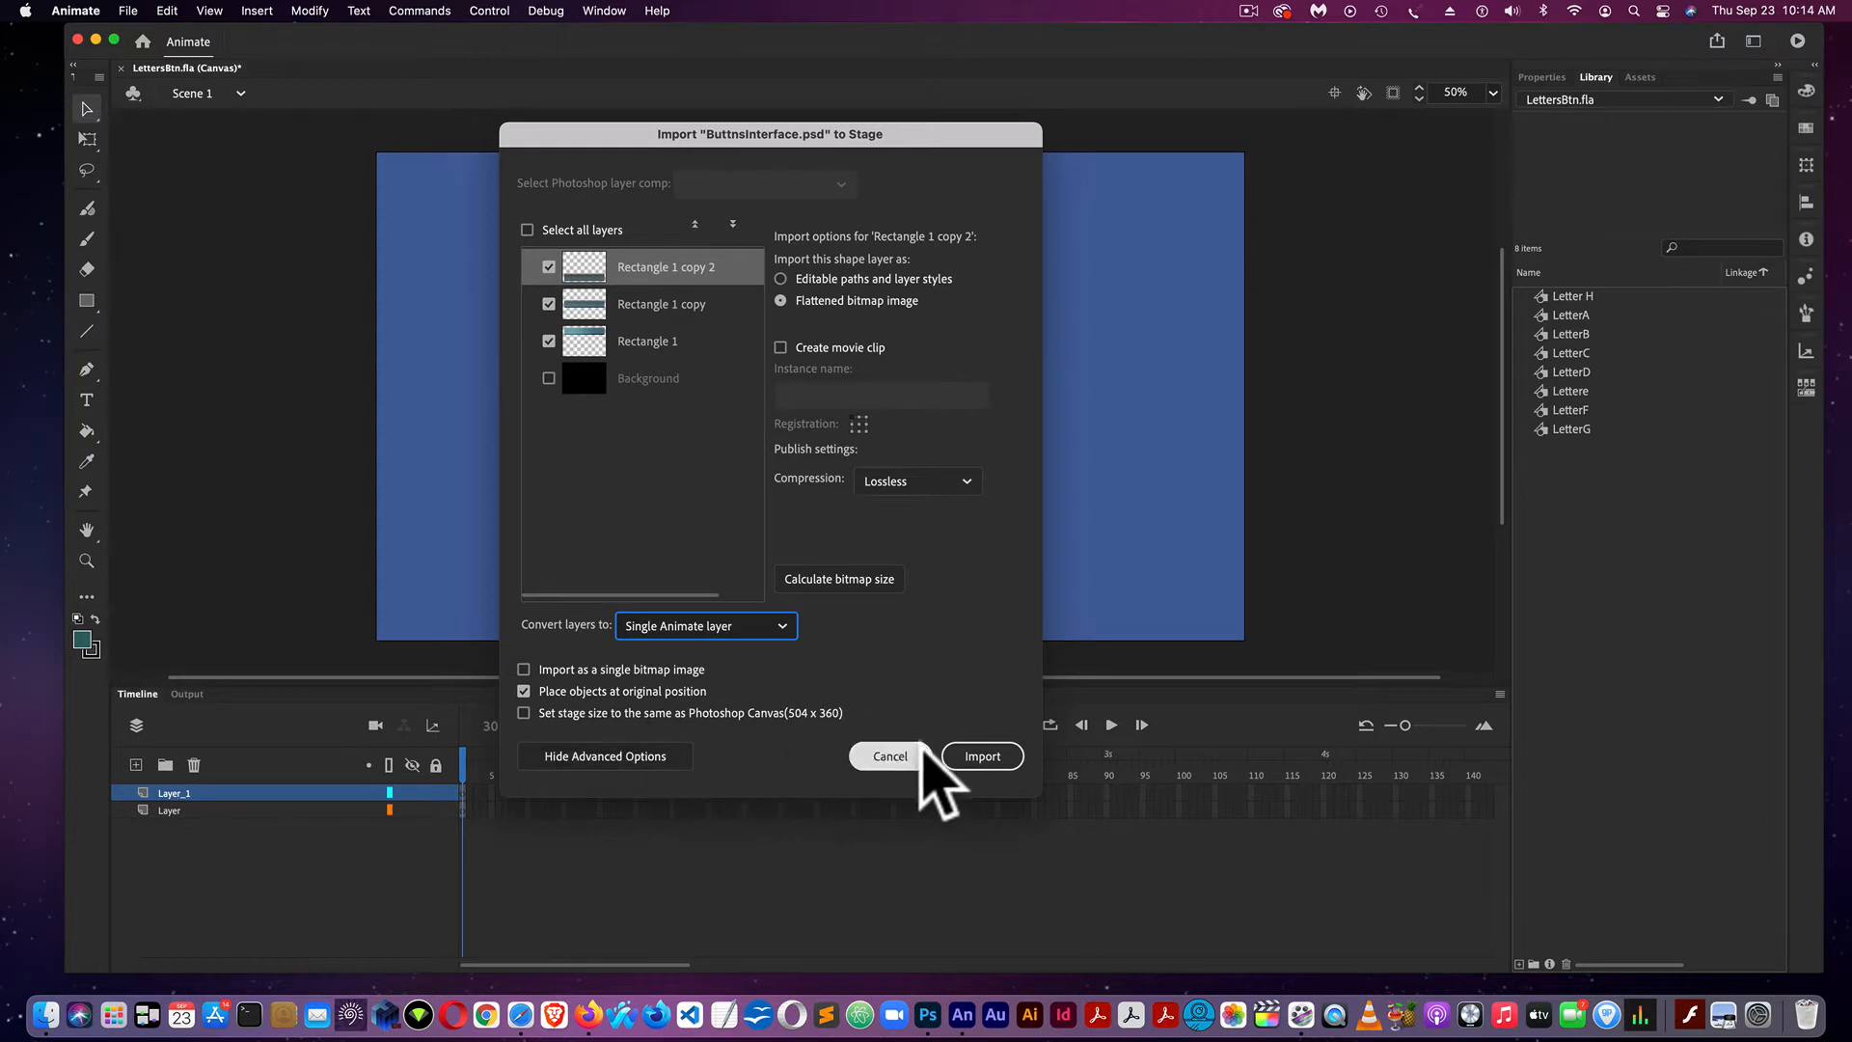
click(973, 757)
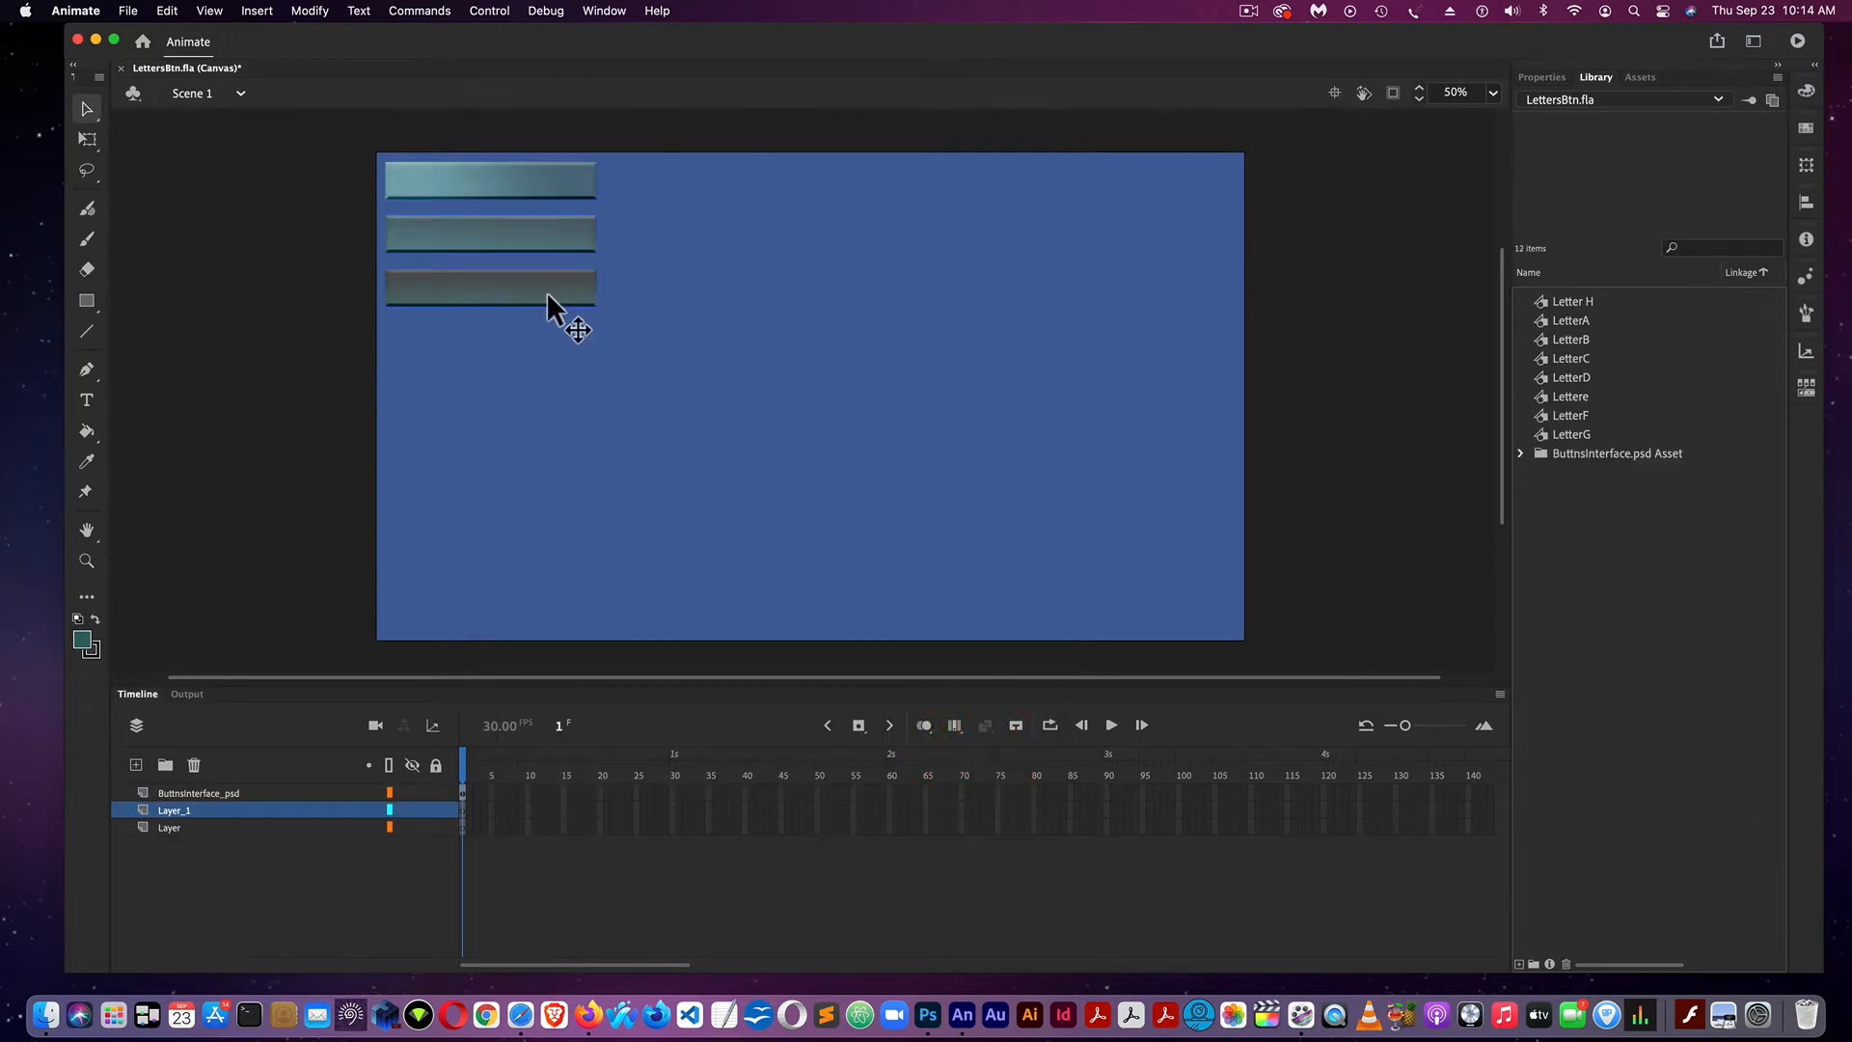
drag(547, 292, 732, 454)
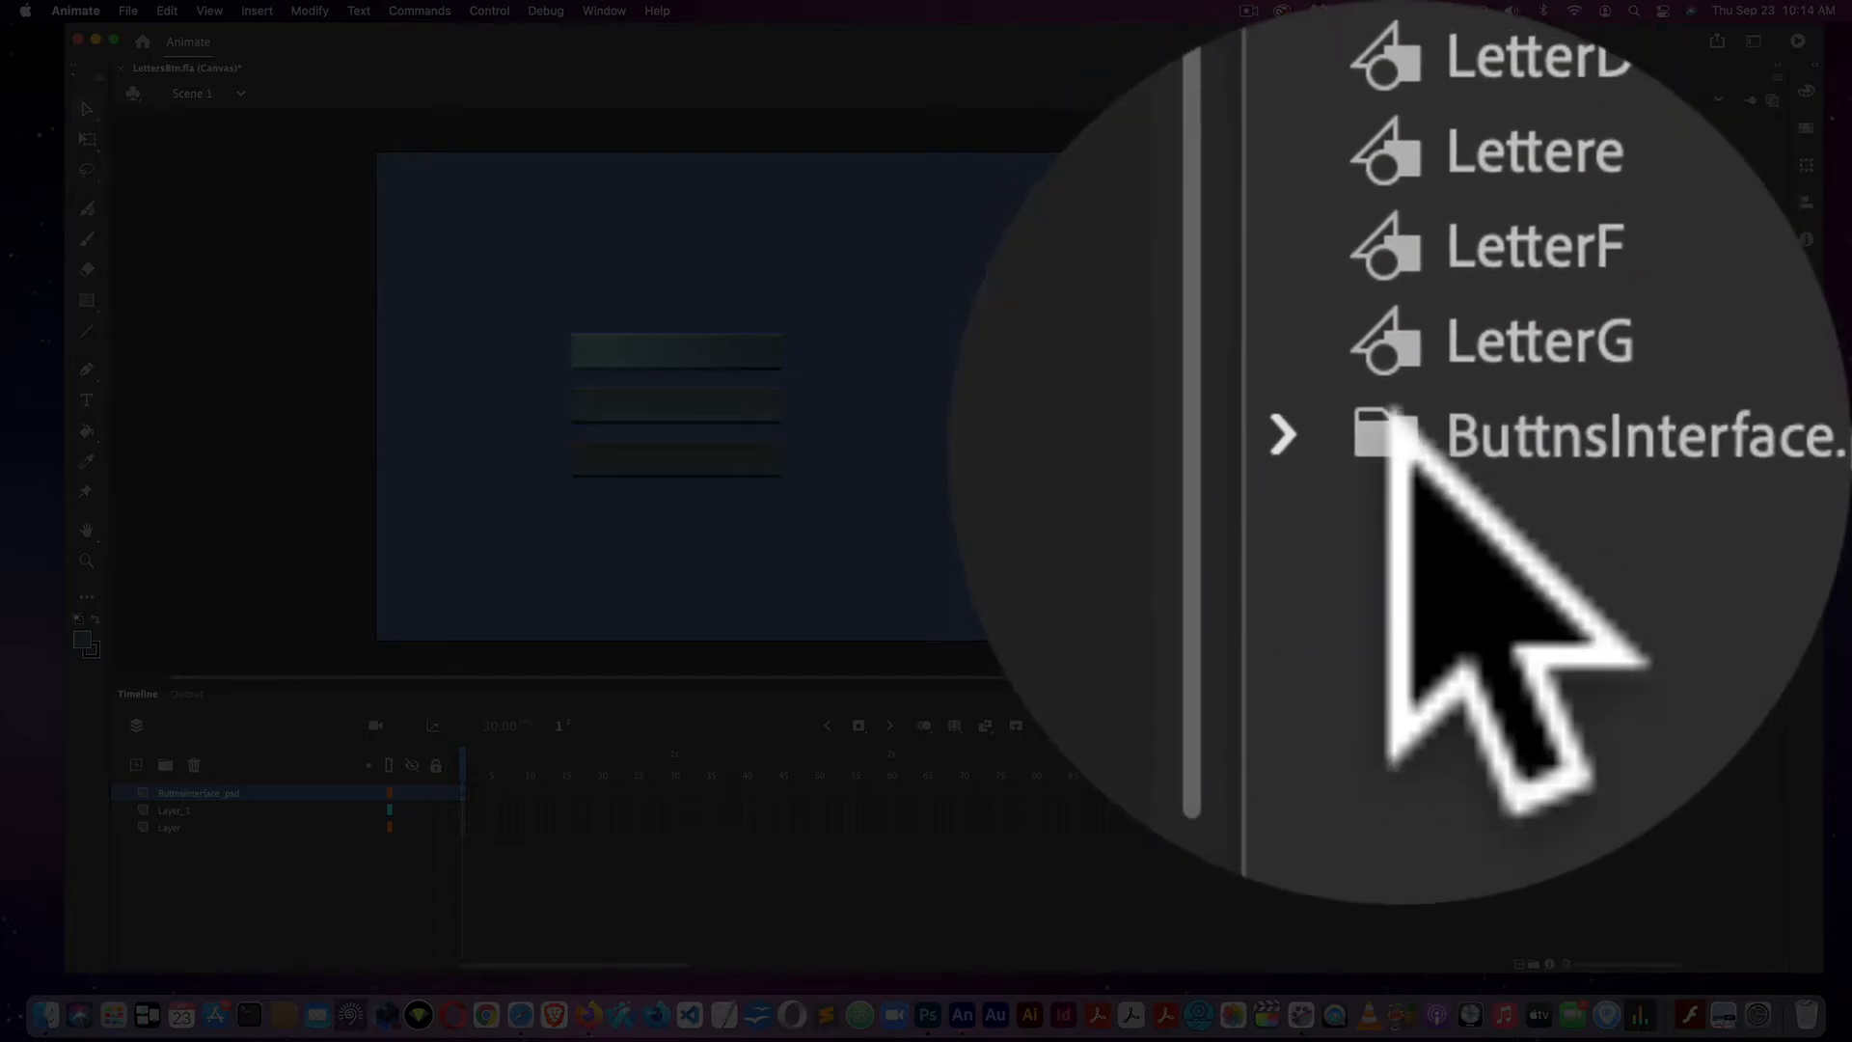
Expand the ButtnsInterface.psd Asset folder in the library and rename the bitmap Rectangle 1 as Normal
click(1389, 425)
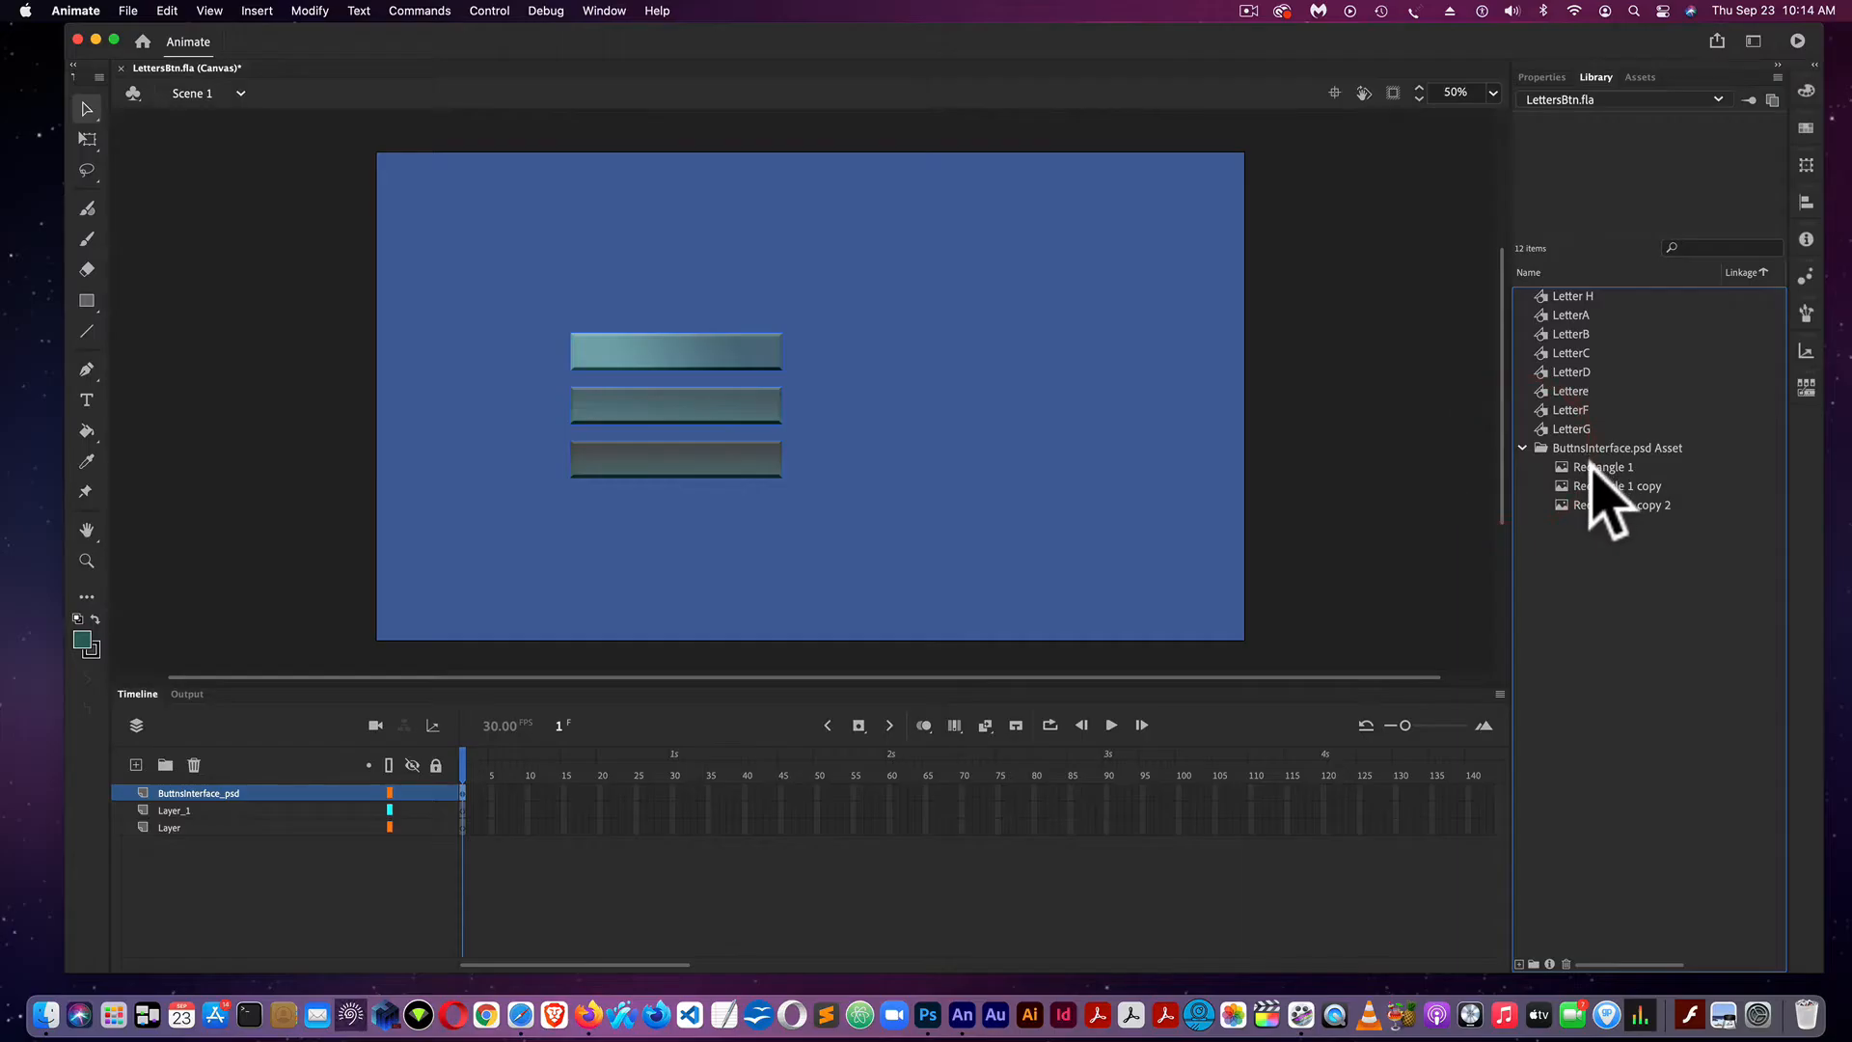
click(1592, 467)
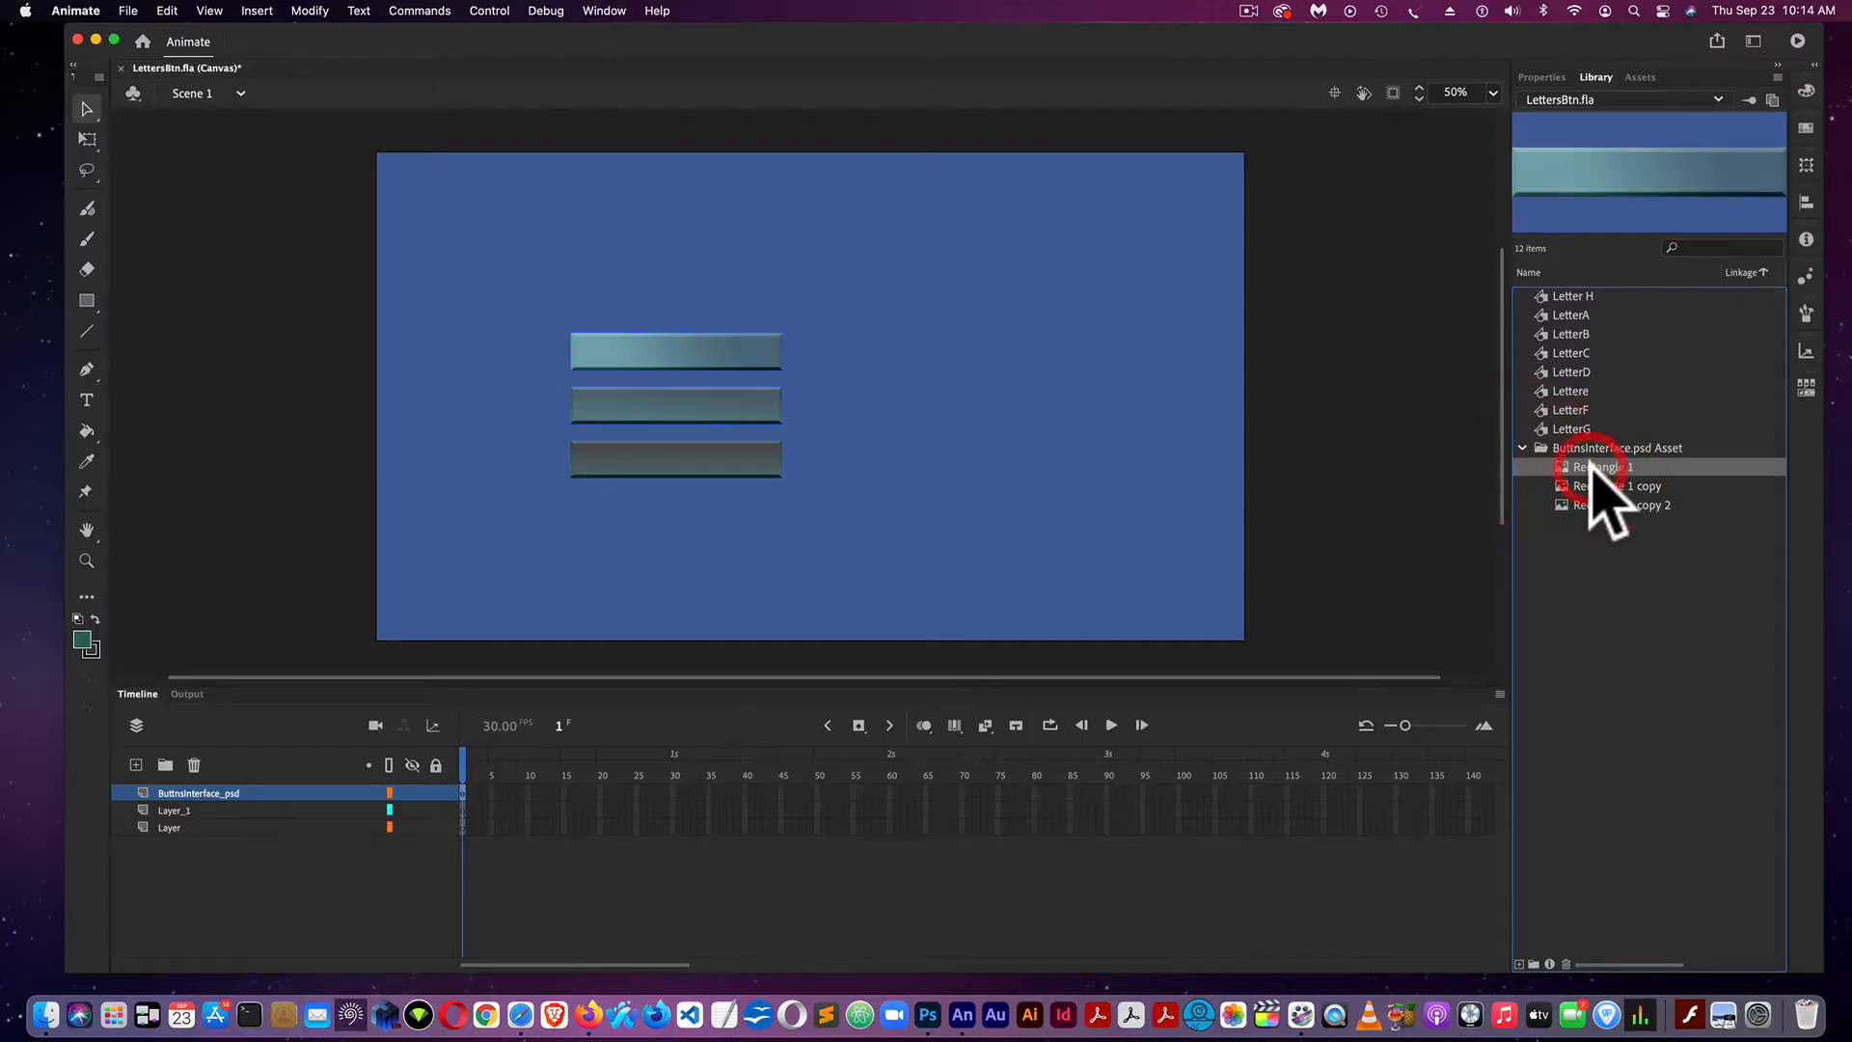
click(1594, 467)
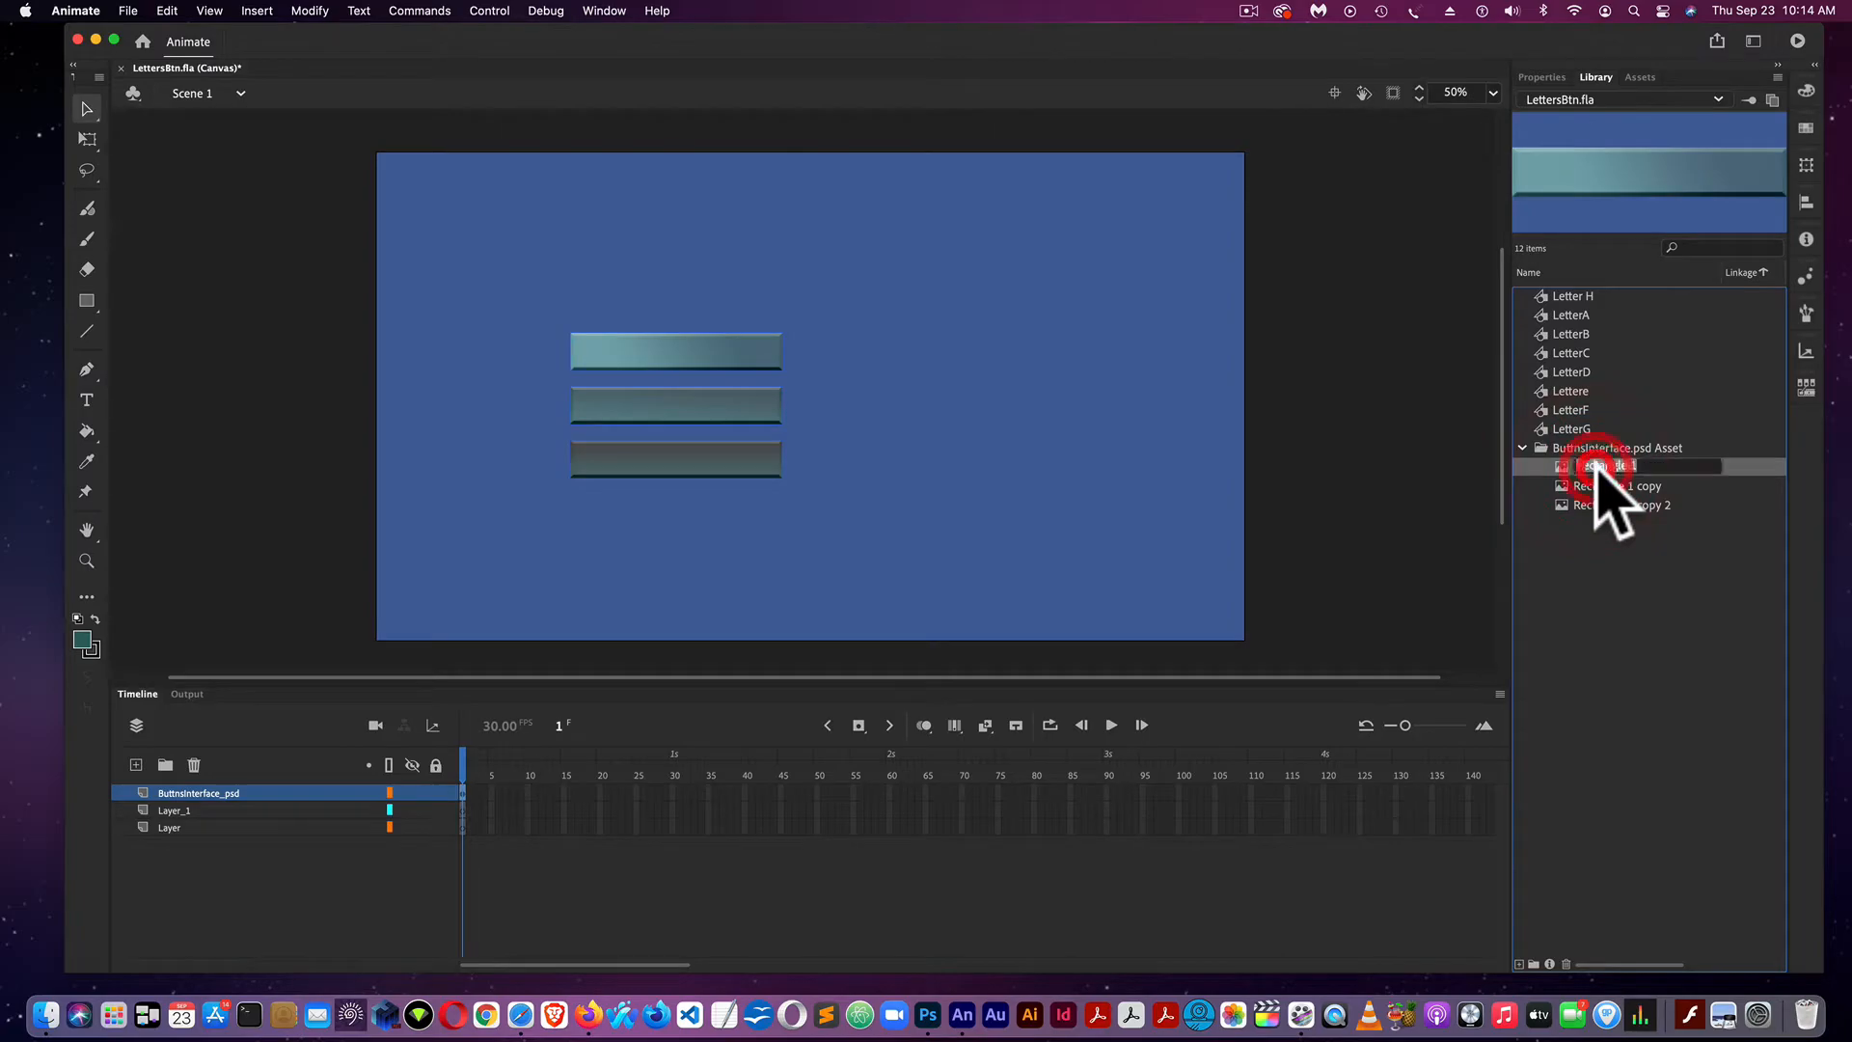
text(No)
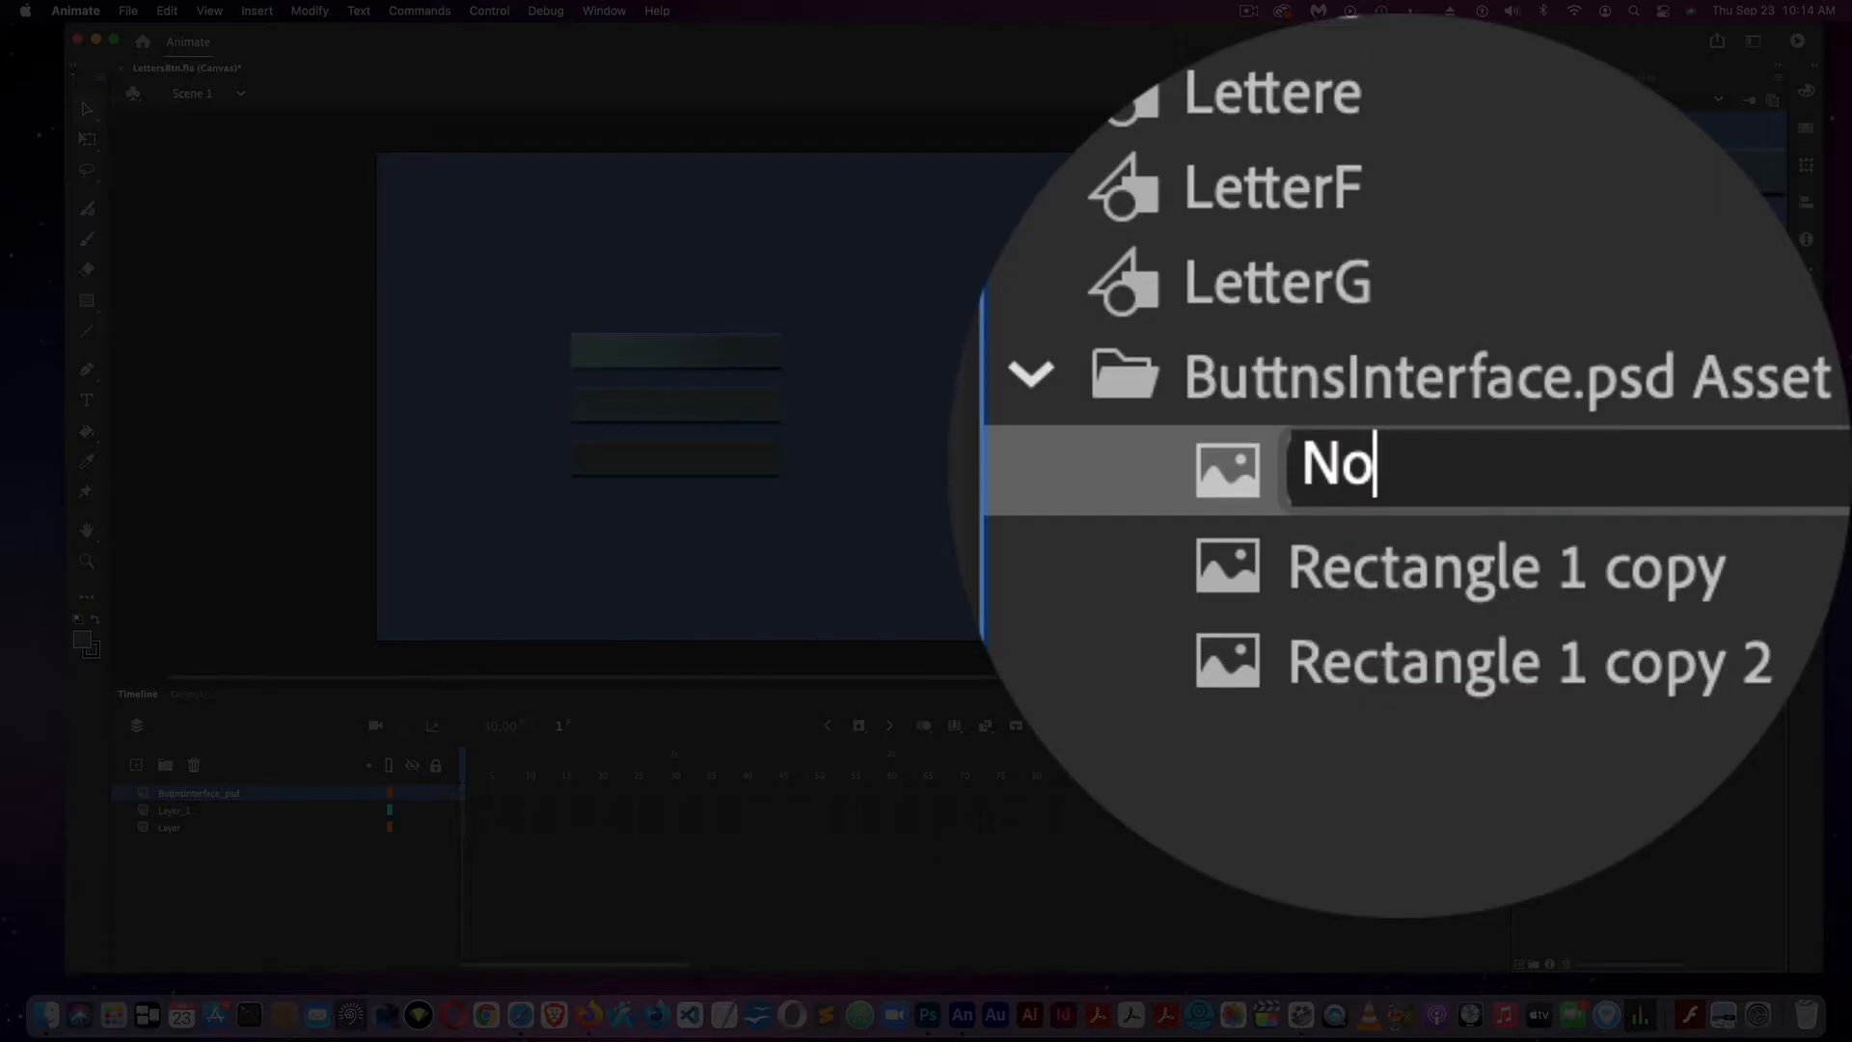
text(rmal)
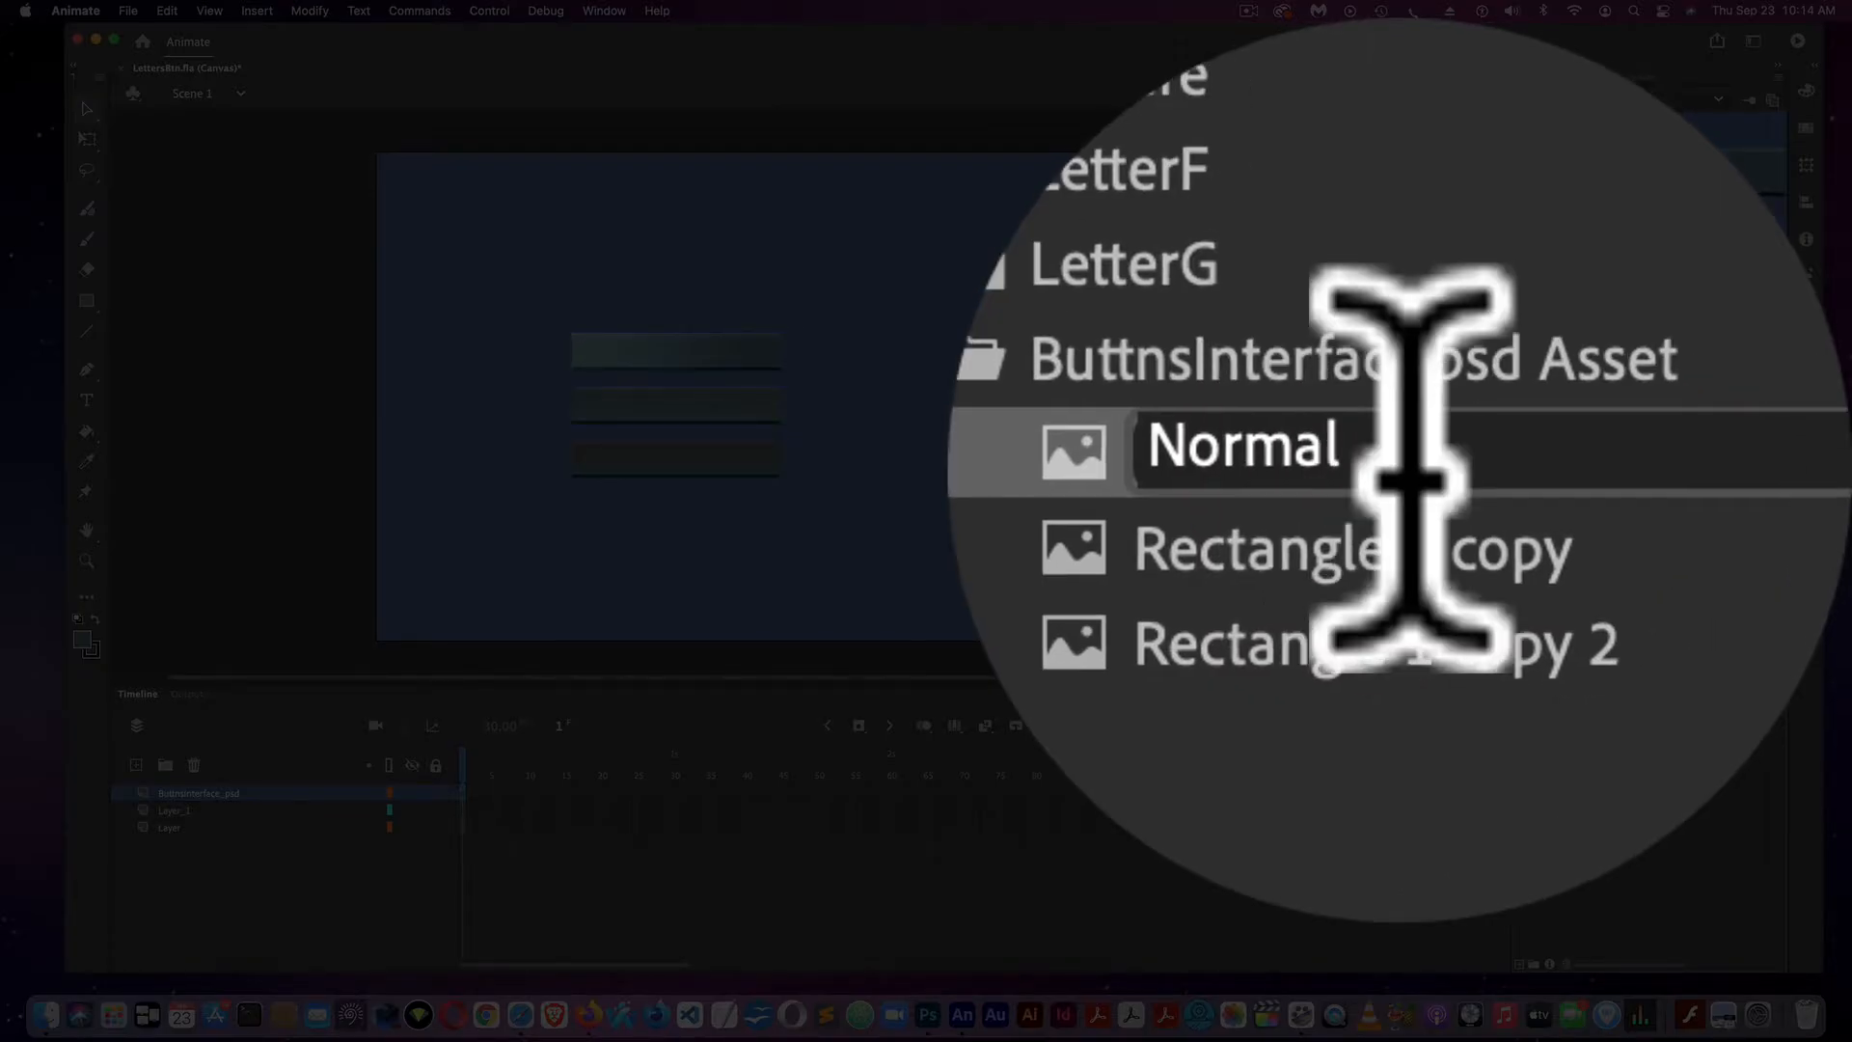
Rename the library bitmaps Rectangle 1 copy as Hover and Rectangle 1 copy 2 as Down
double_click(1609, 485)
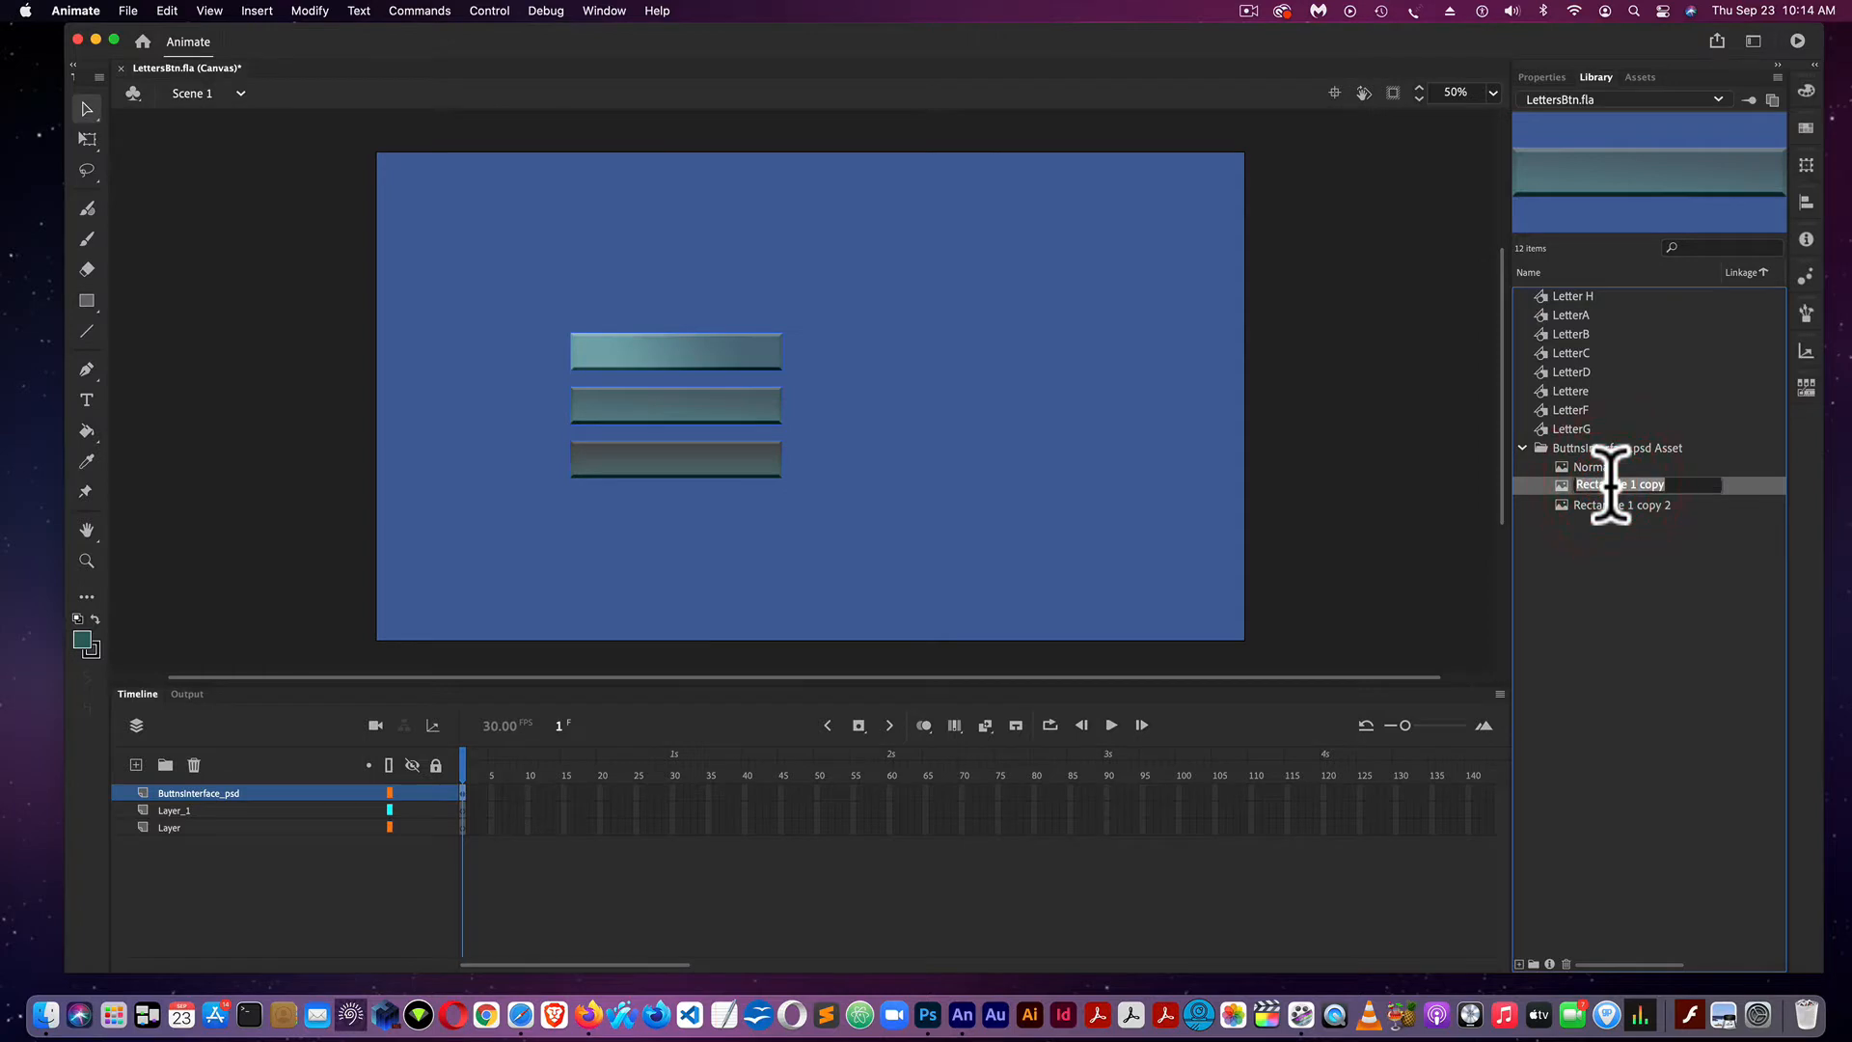
text(Hover)
click(1607, 507)
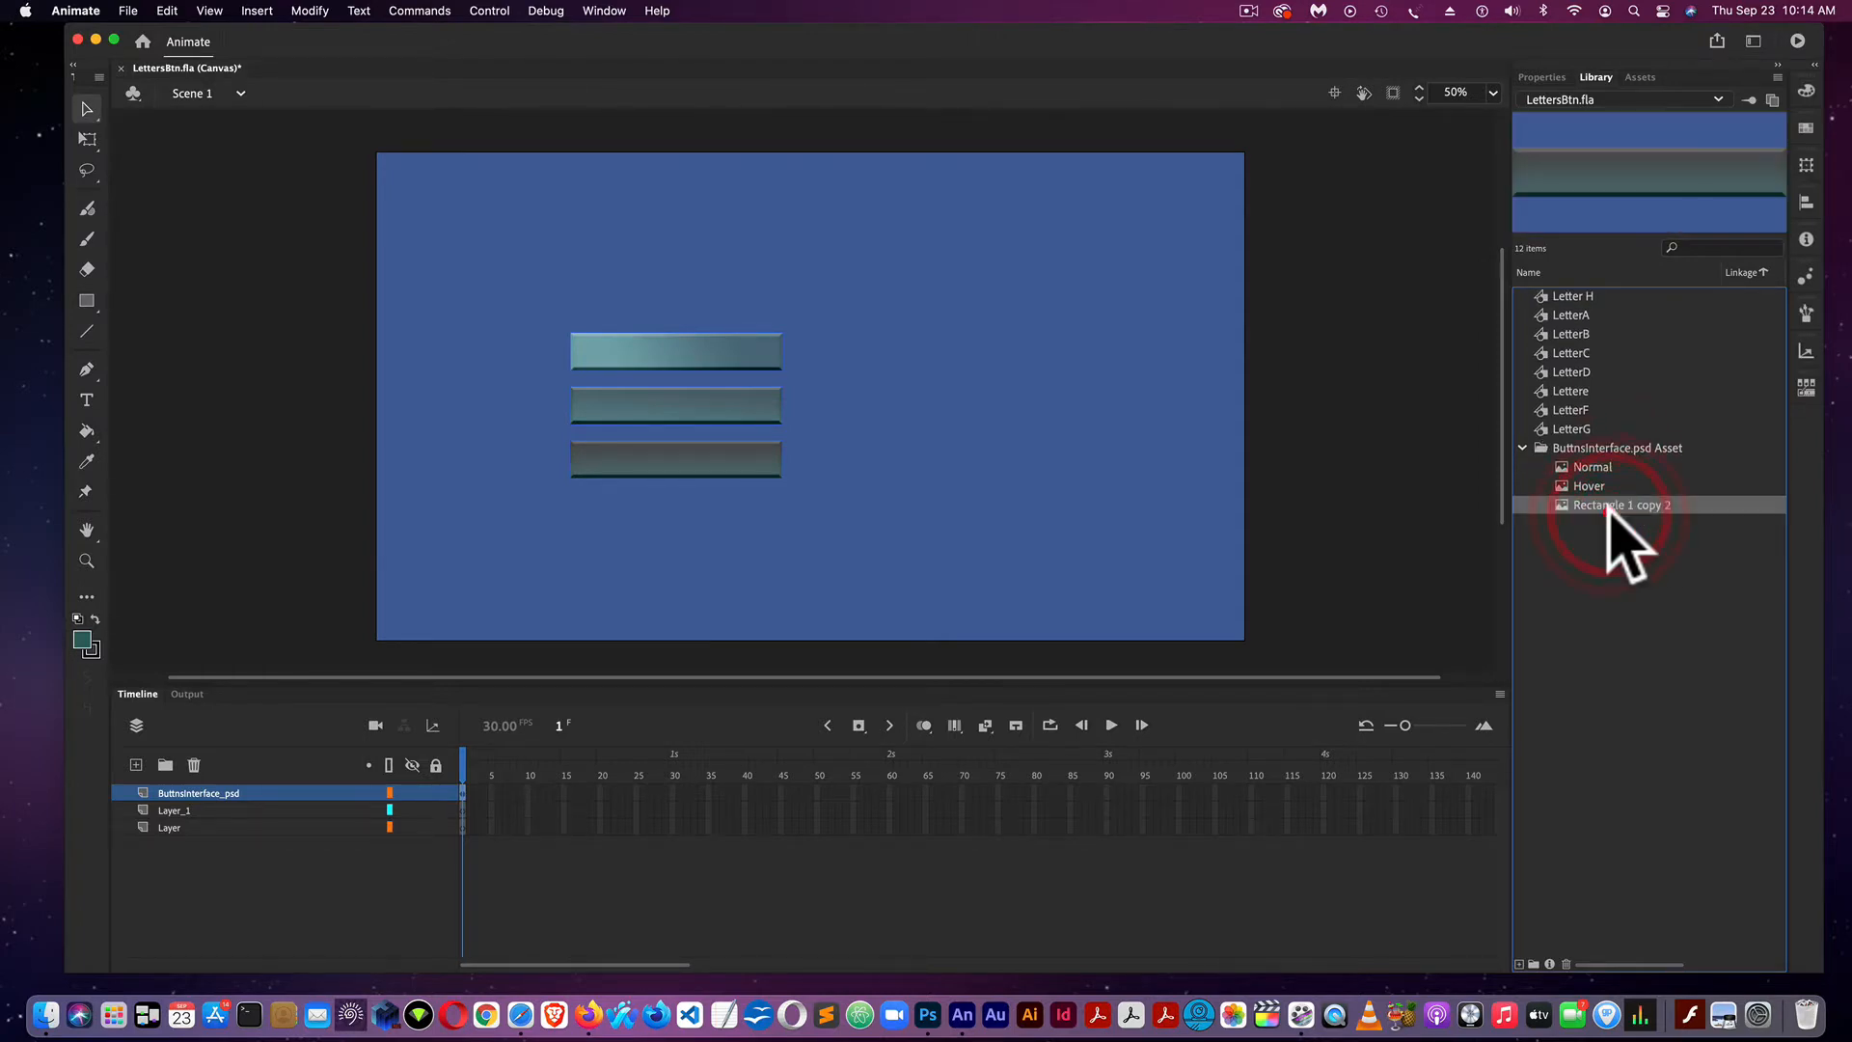
double_click(1606, 506)
text(Down)
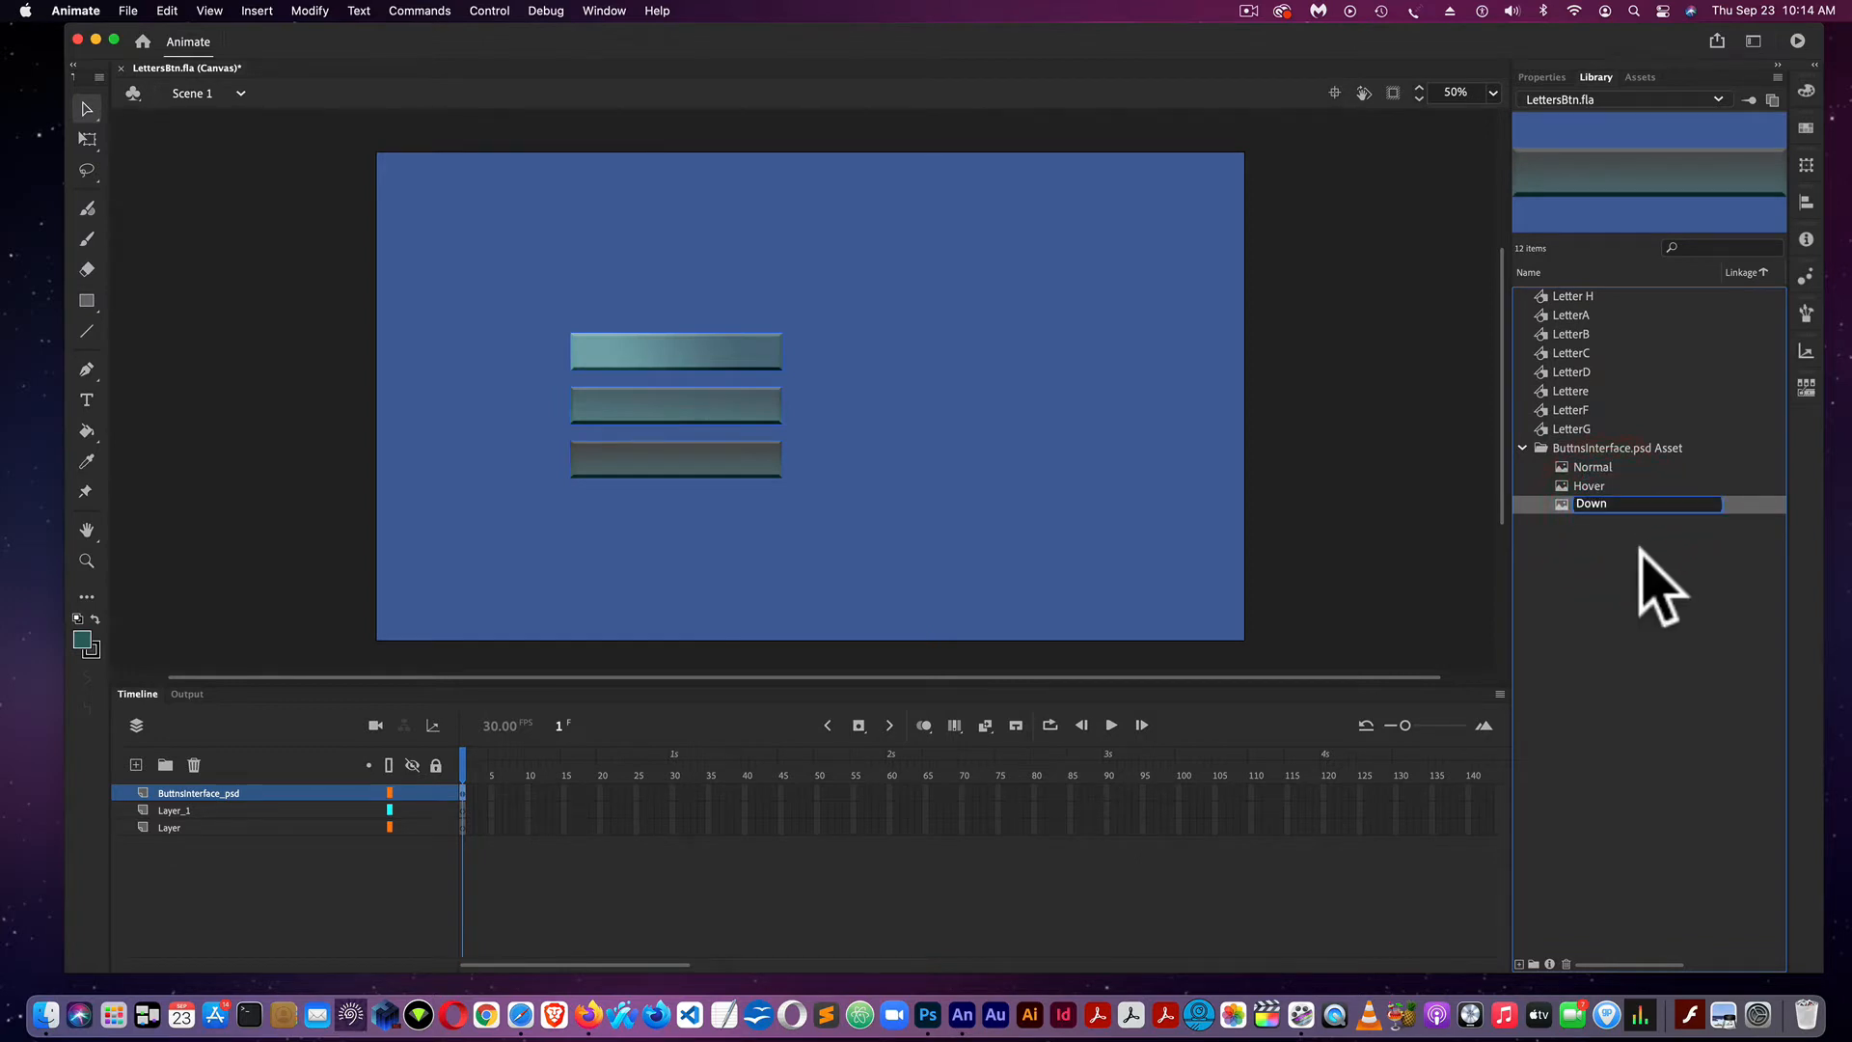
click(1616, 610)
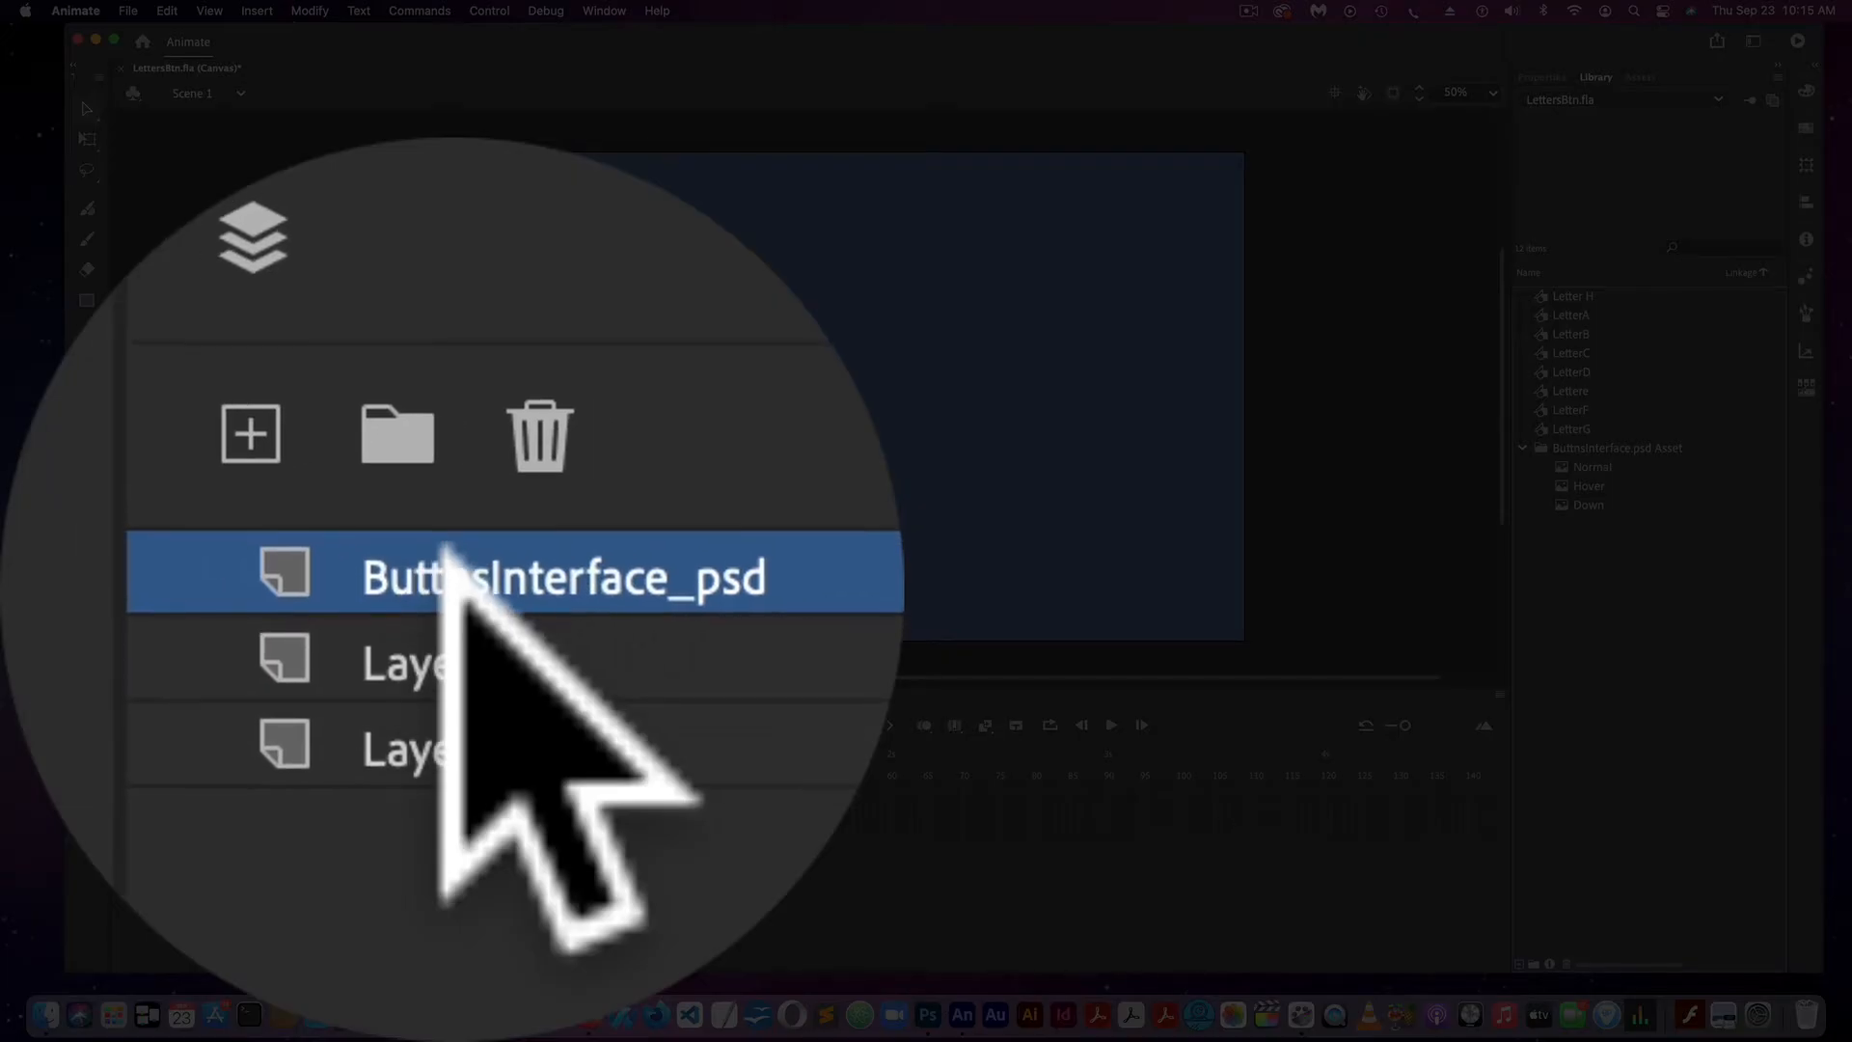
Rename the ButtnsInterface_psd timeline layer as Button
double_click(178, 792)
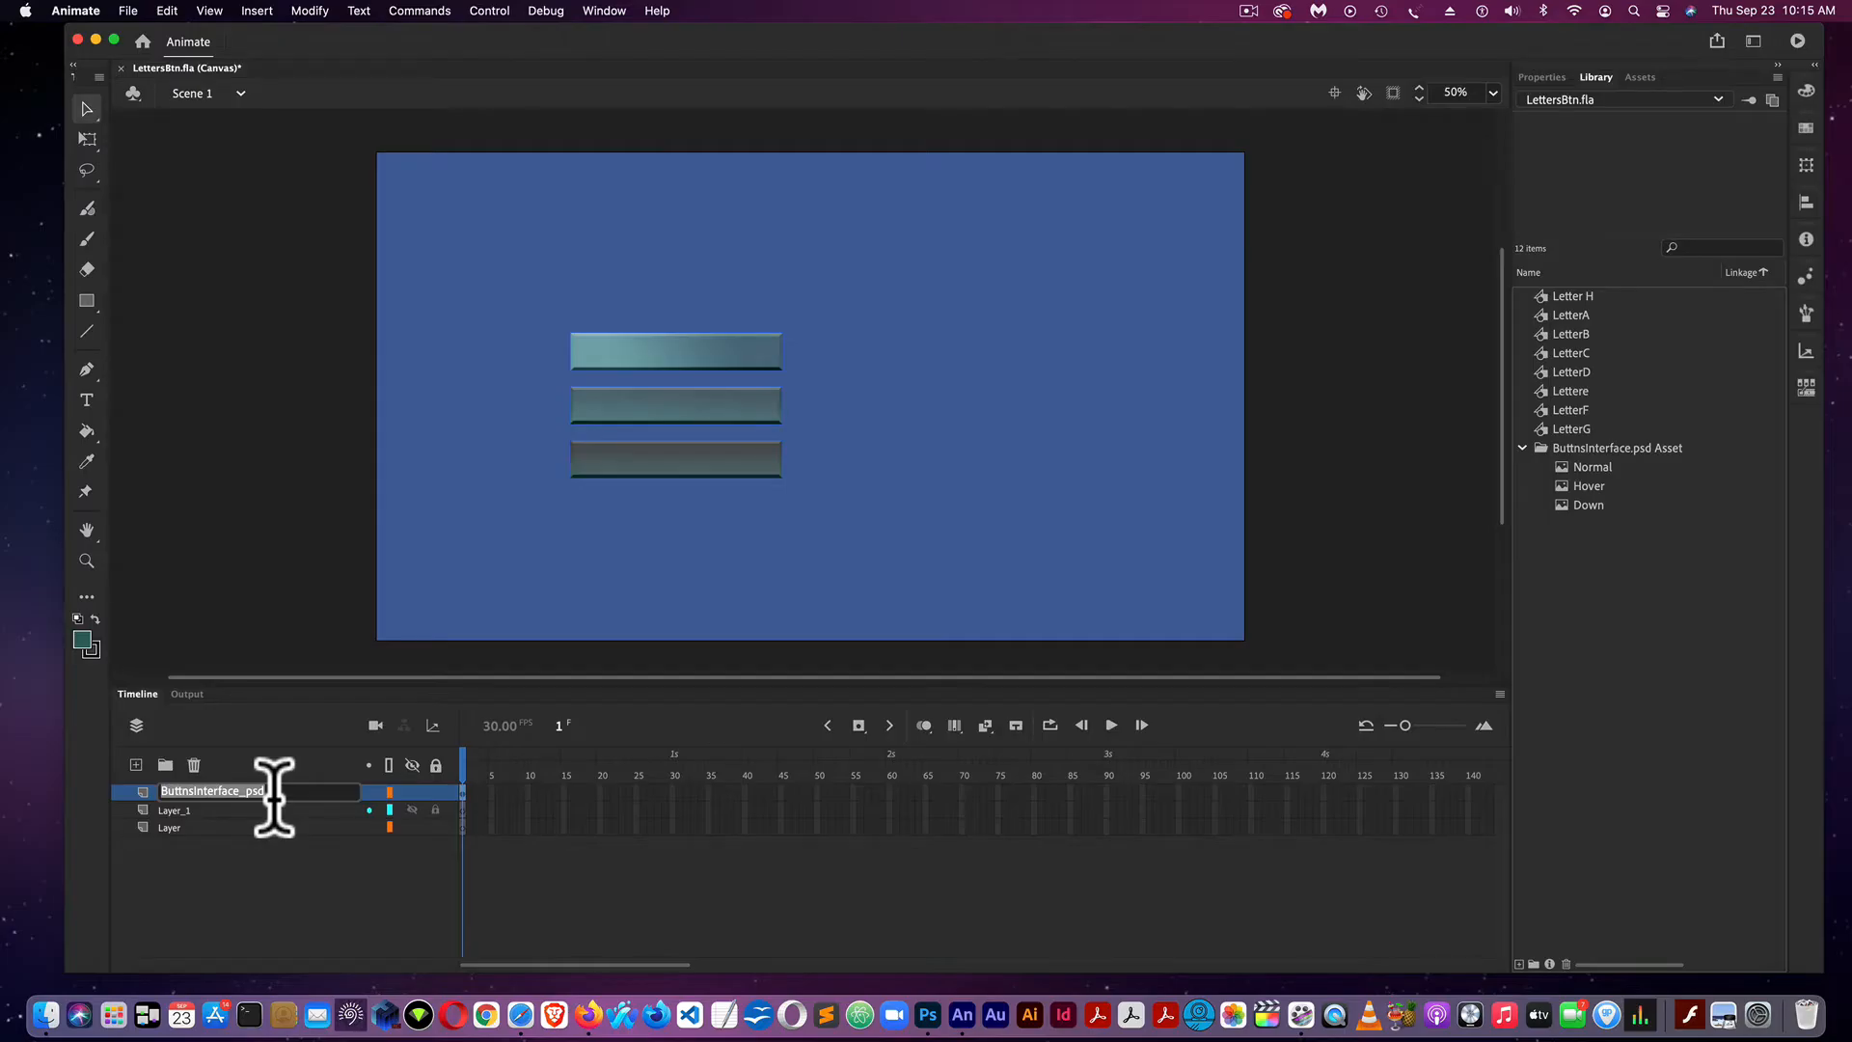
text(Button)
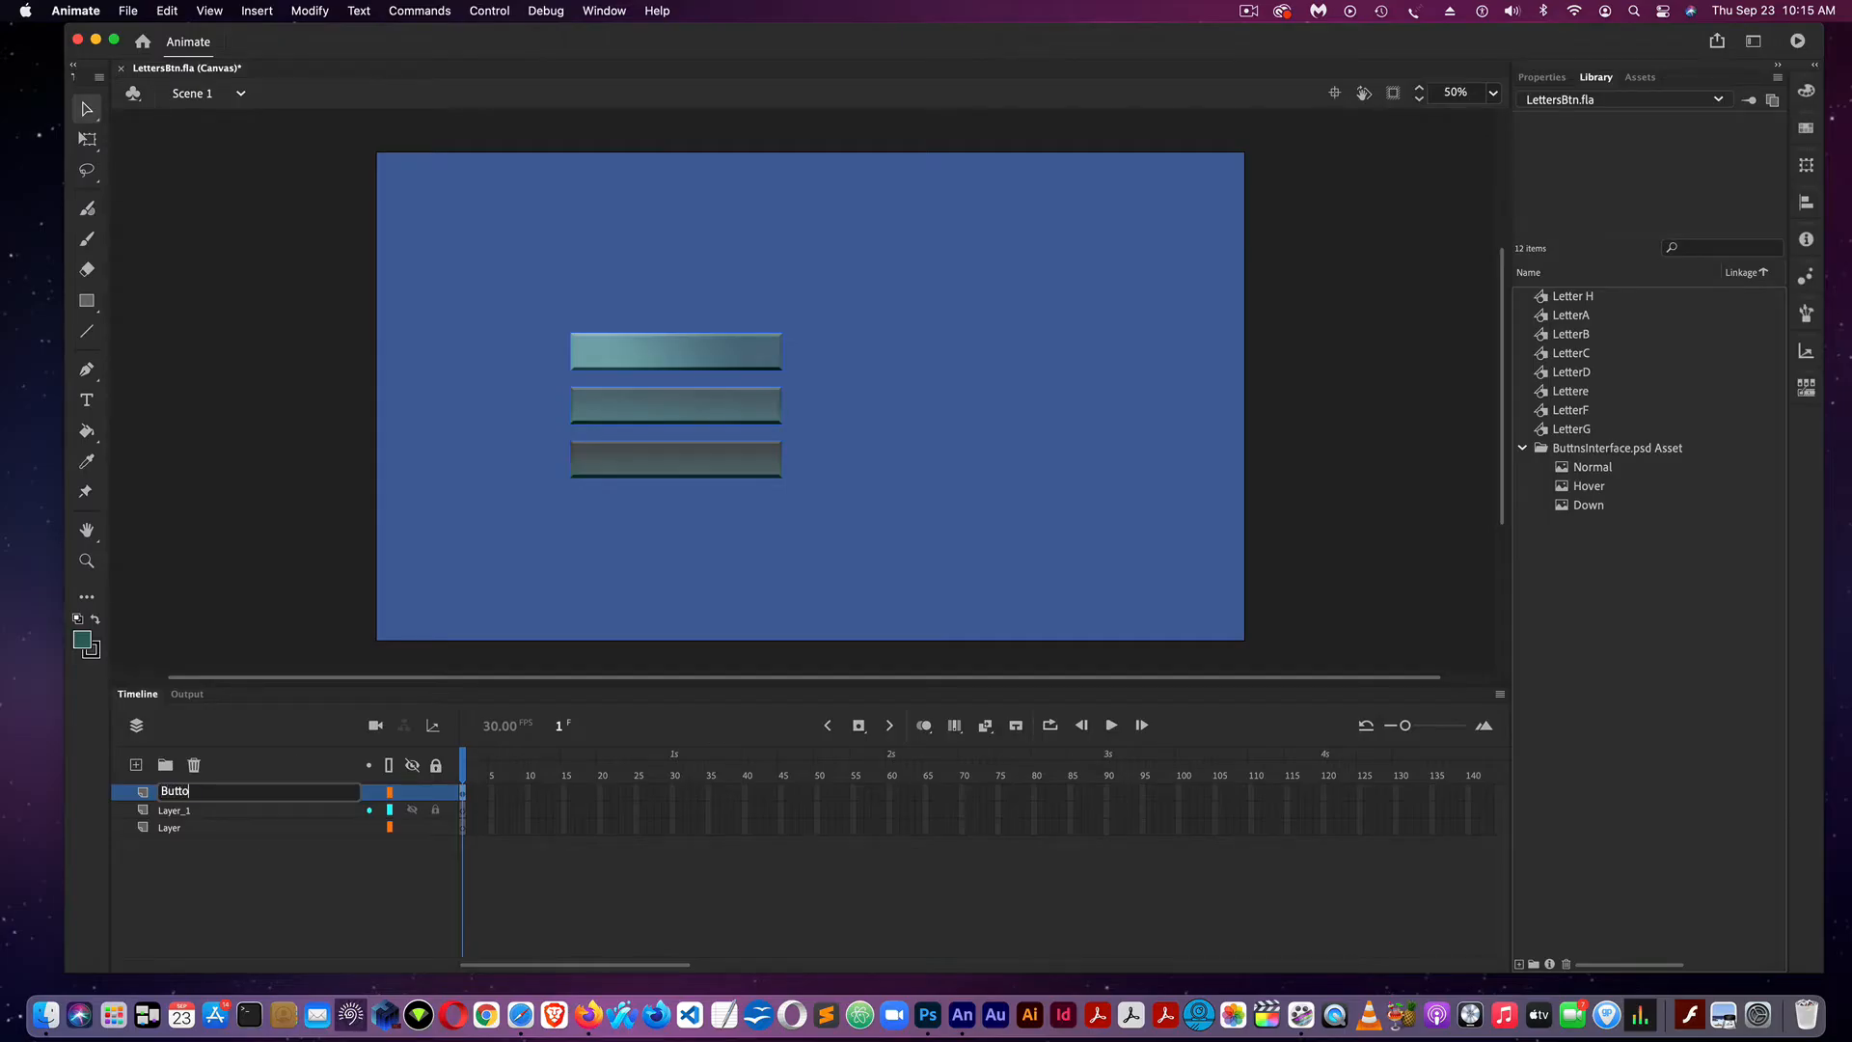
click(773, 489)
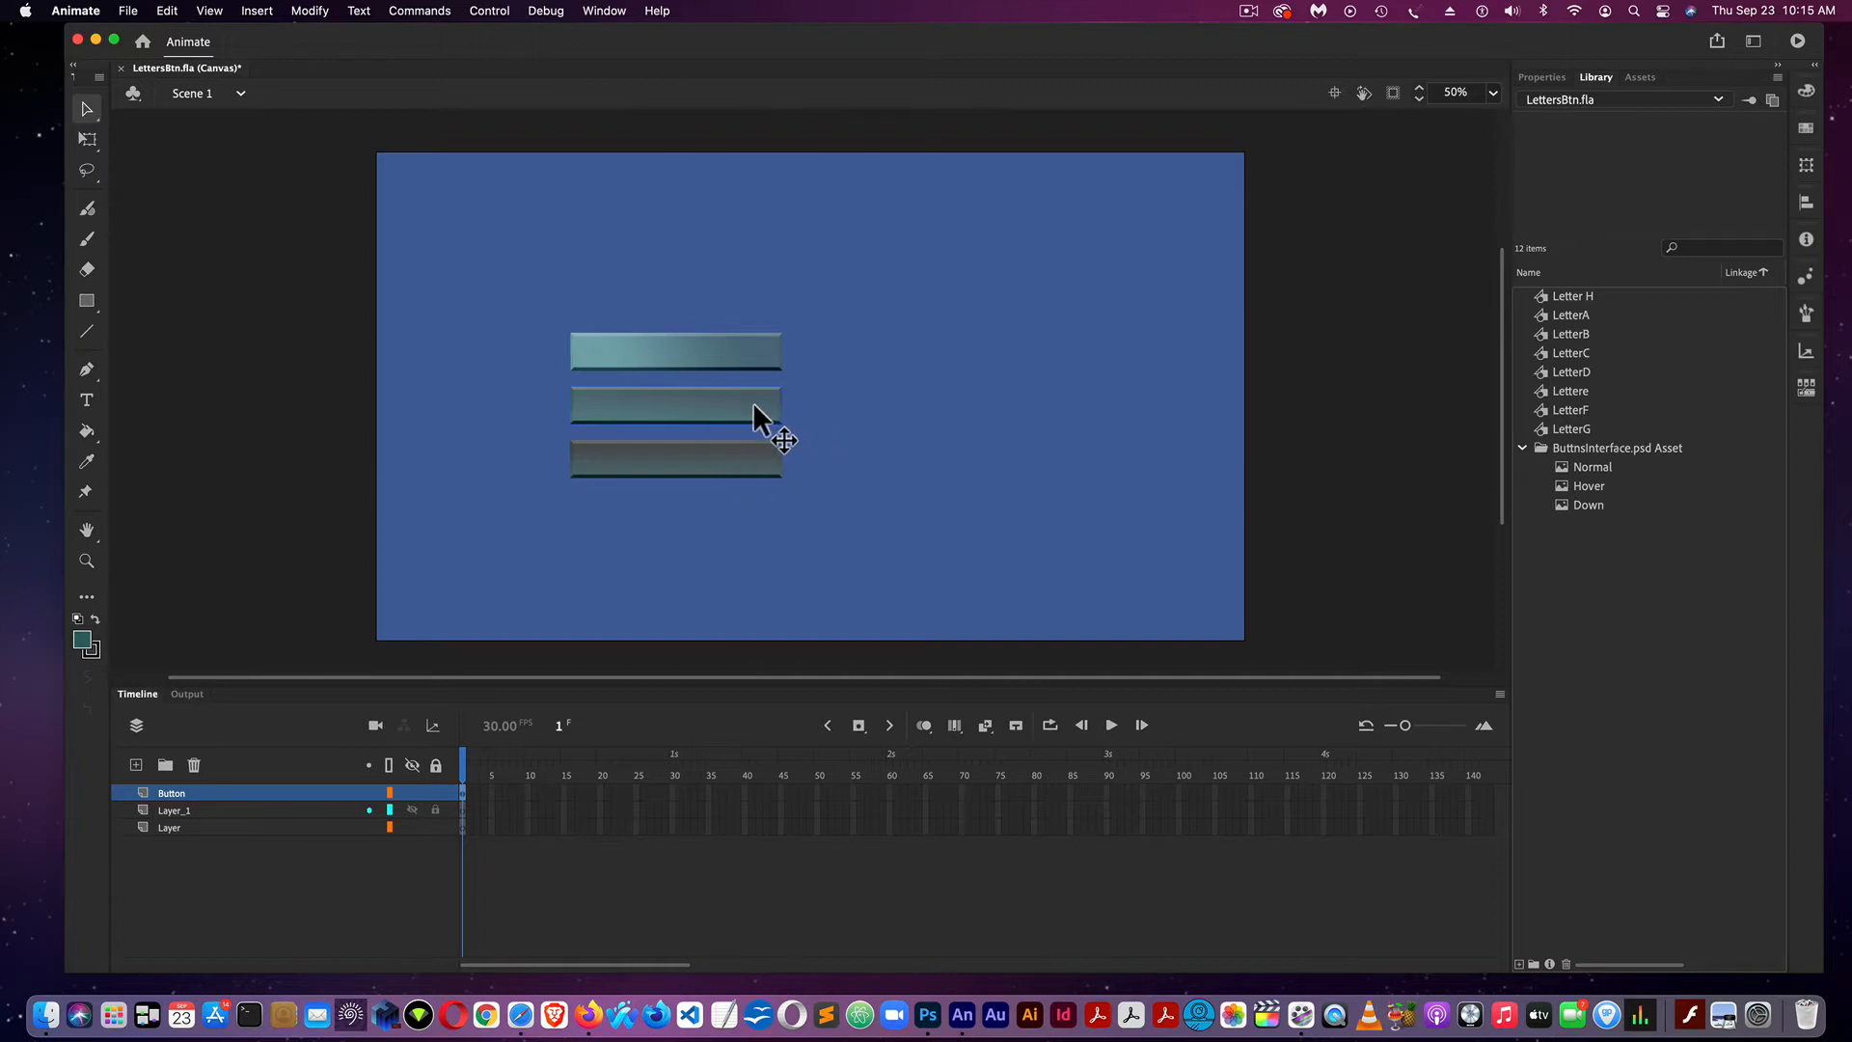
Delete the middle and lower bars from the stage and move the remaining teal bar to the stage's lower centre
key(Delete)
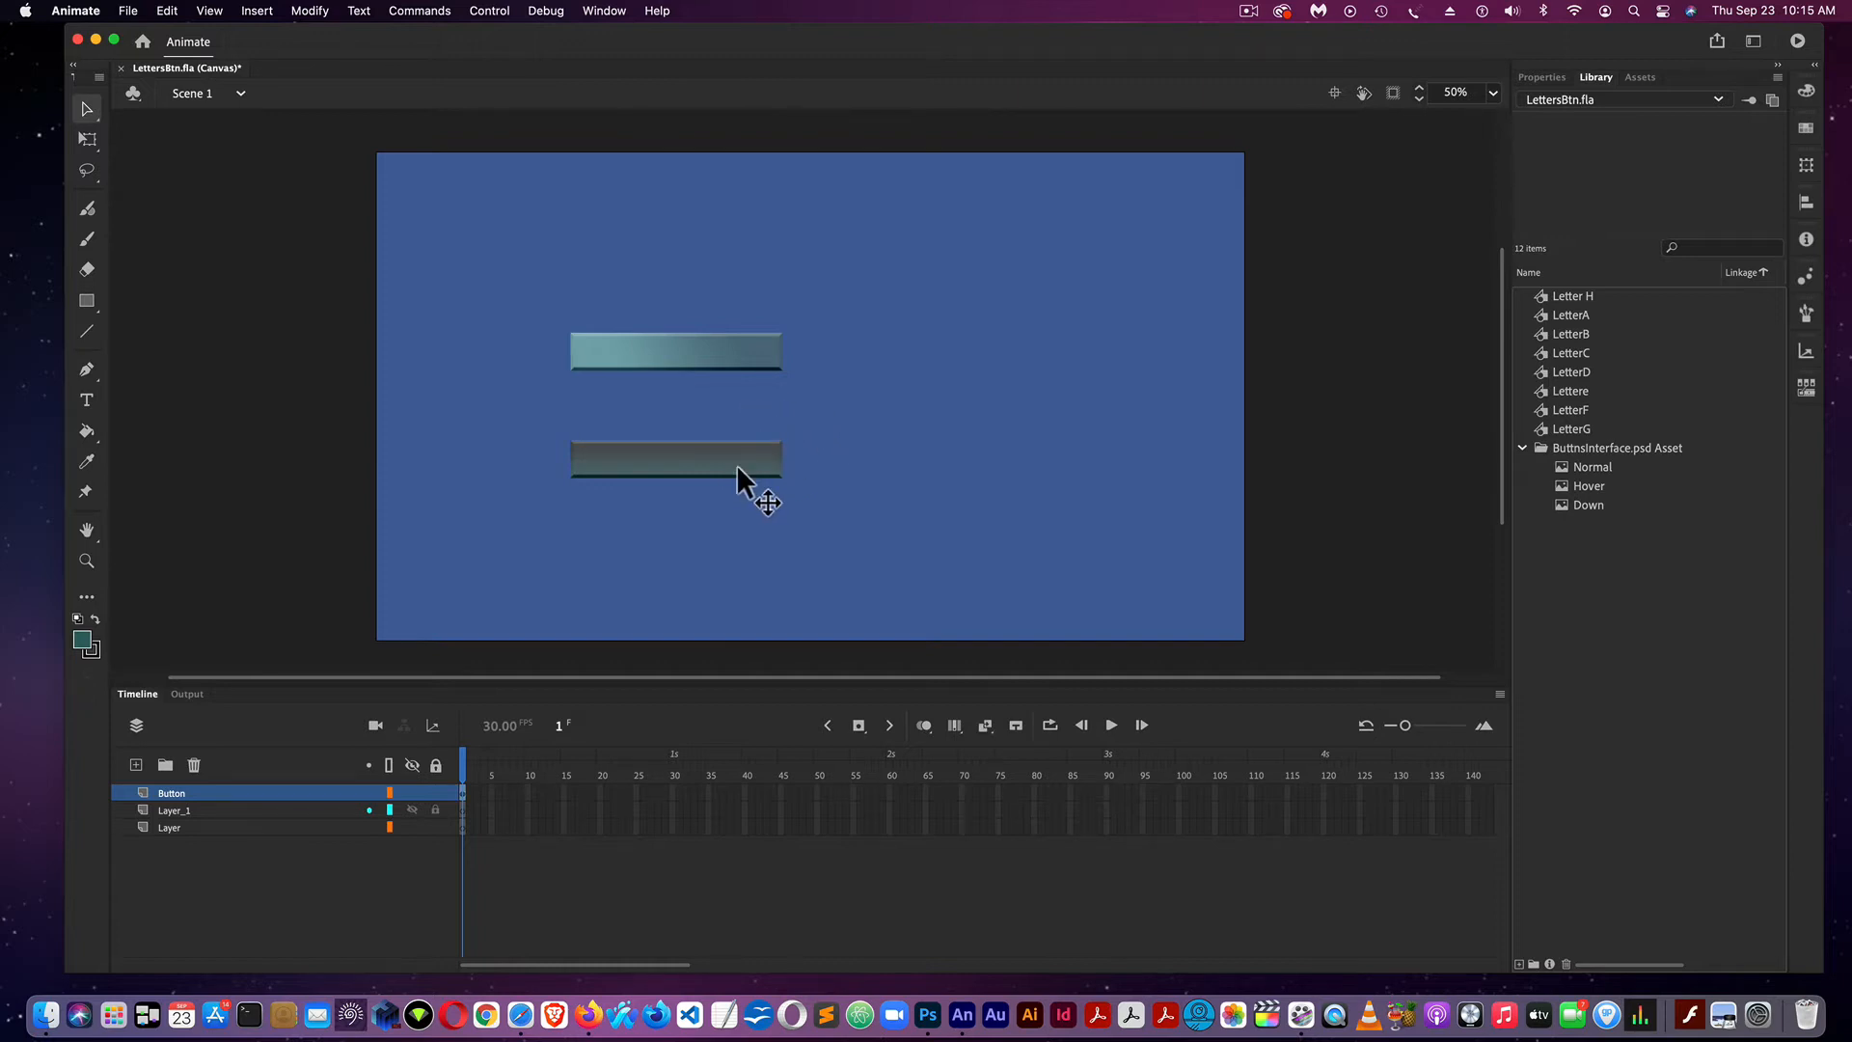
key(Delete)
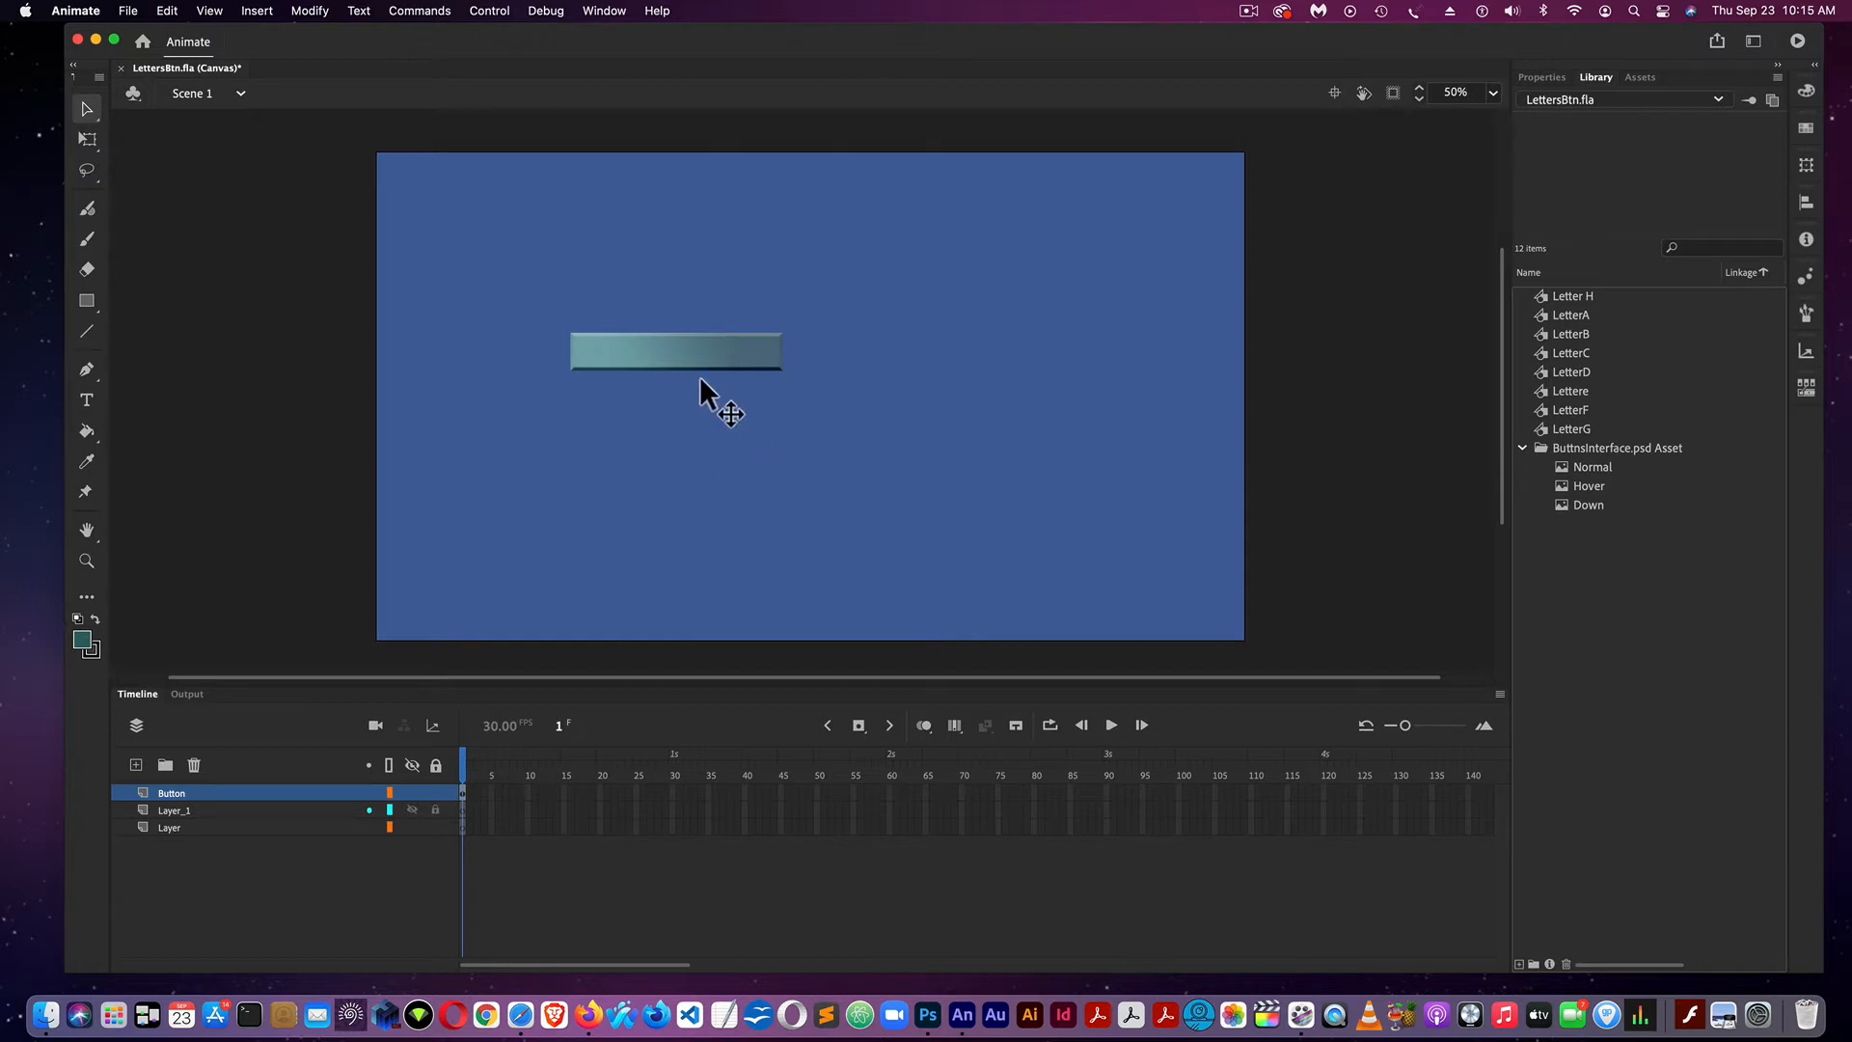
drag(701, 379, 825, 547)
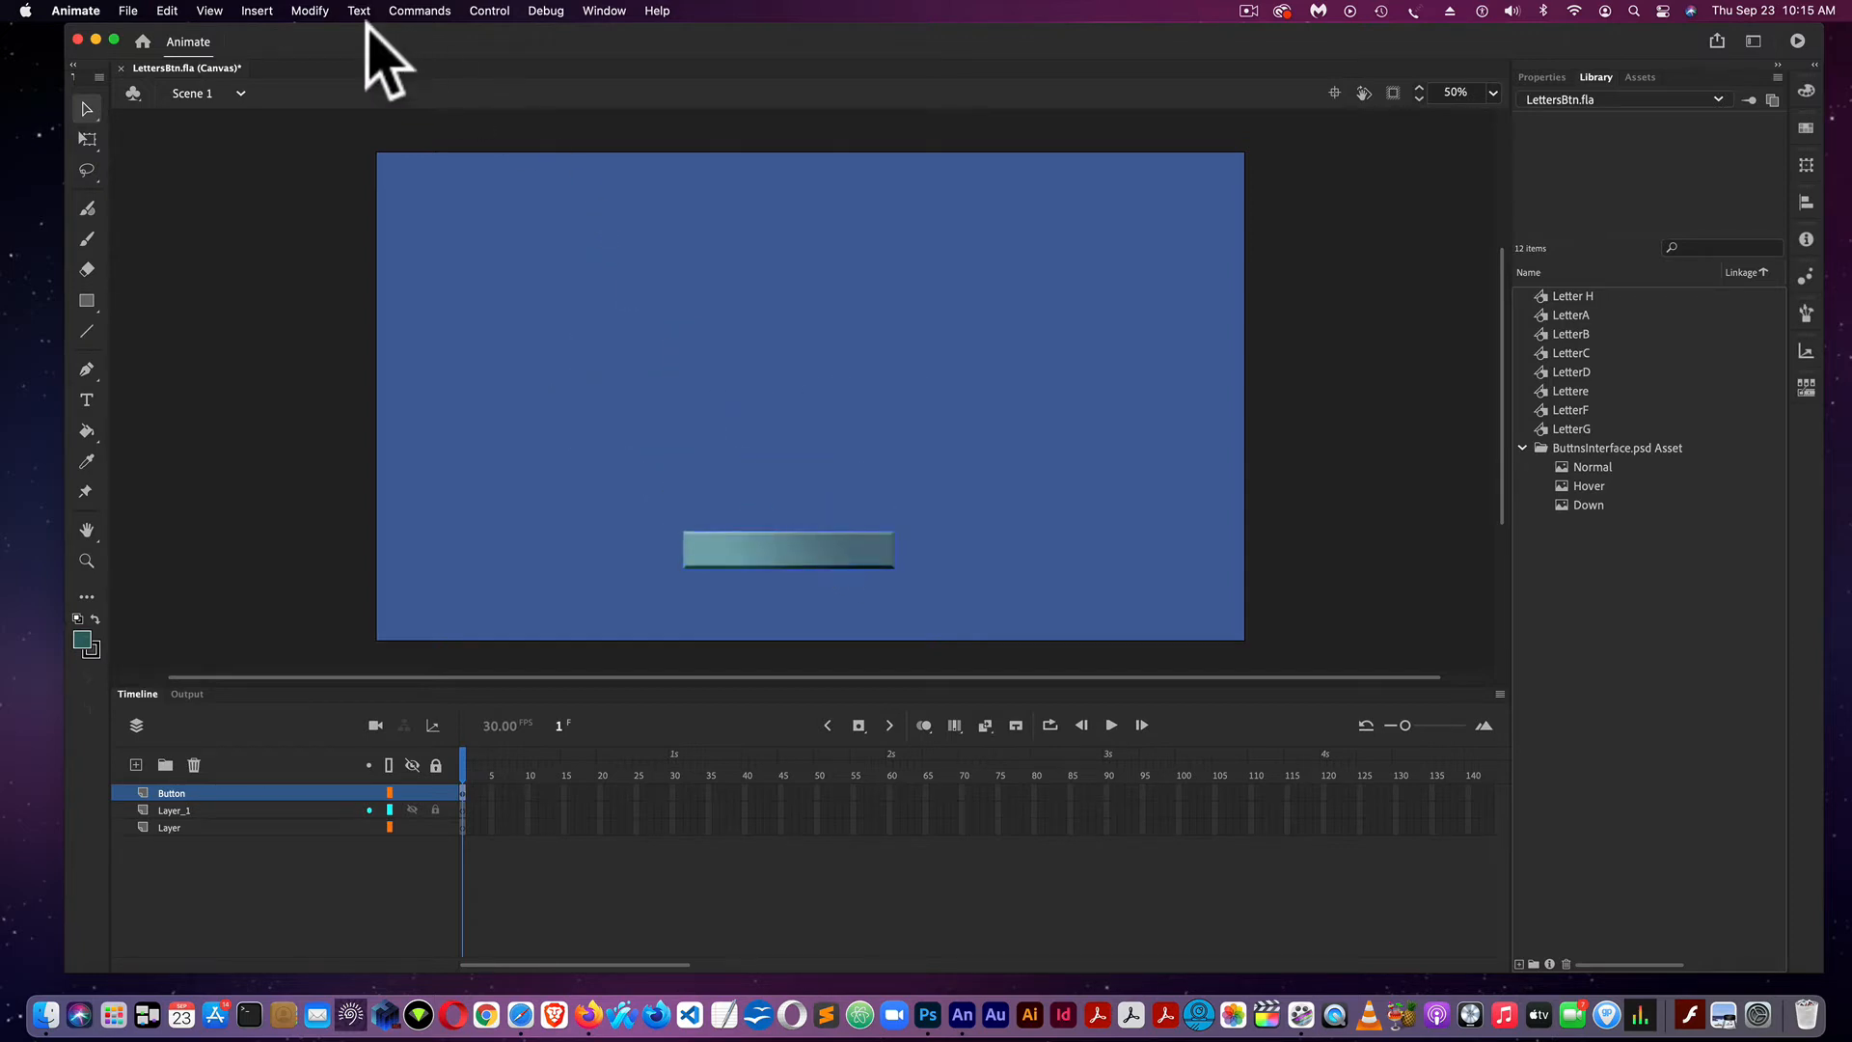
Convert the remaining teal bar on the stage to a symbol of type Button with the default name
click(314, 11)
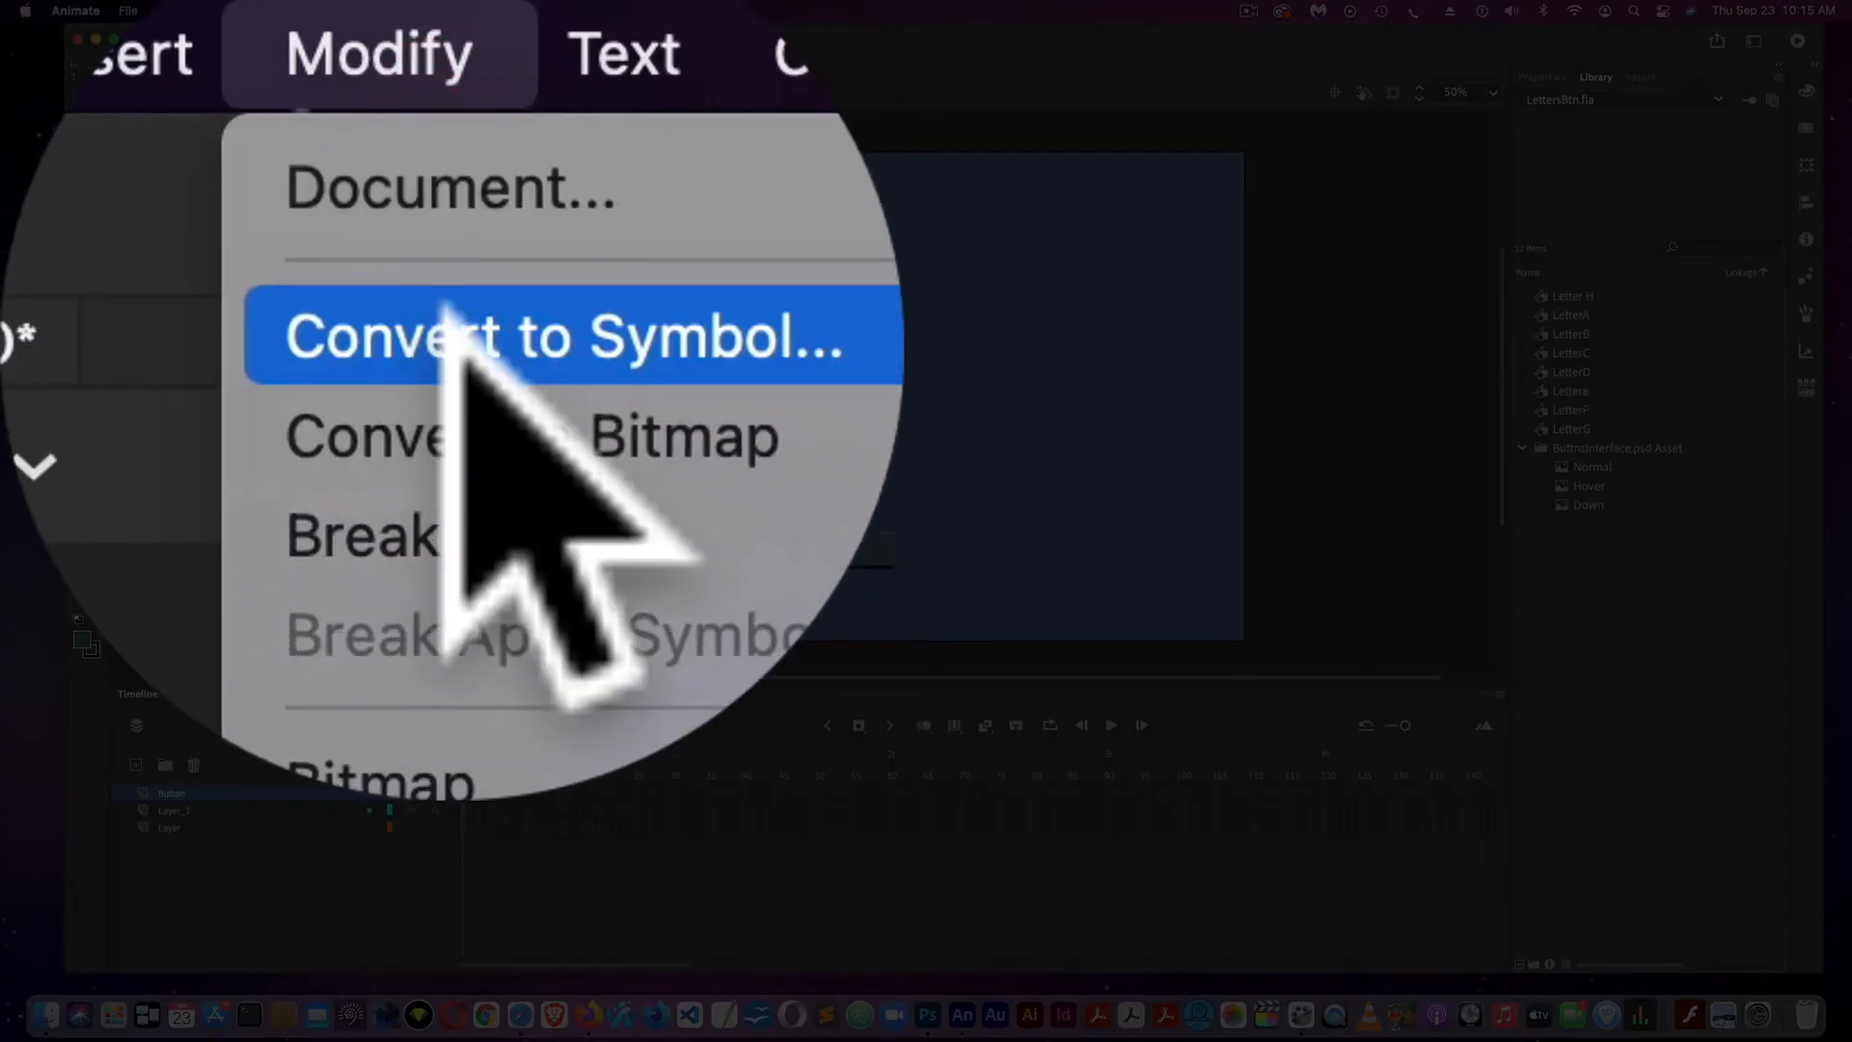
click(328, 68)
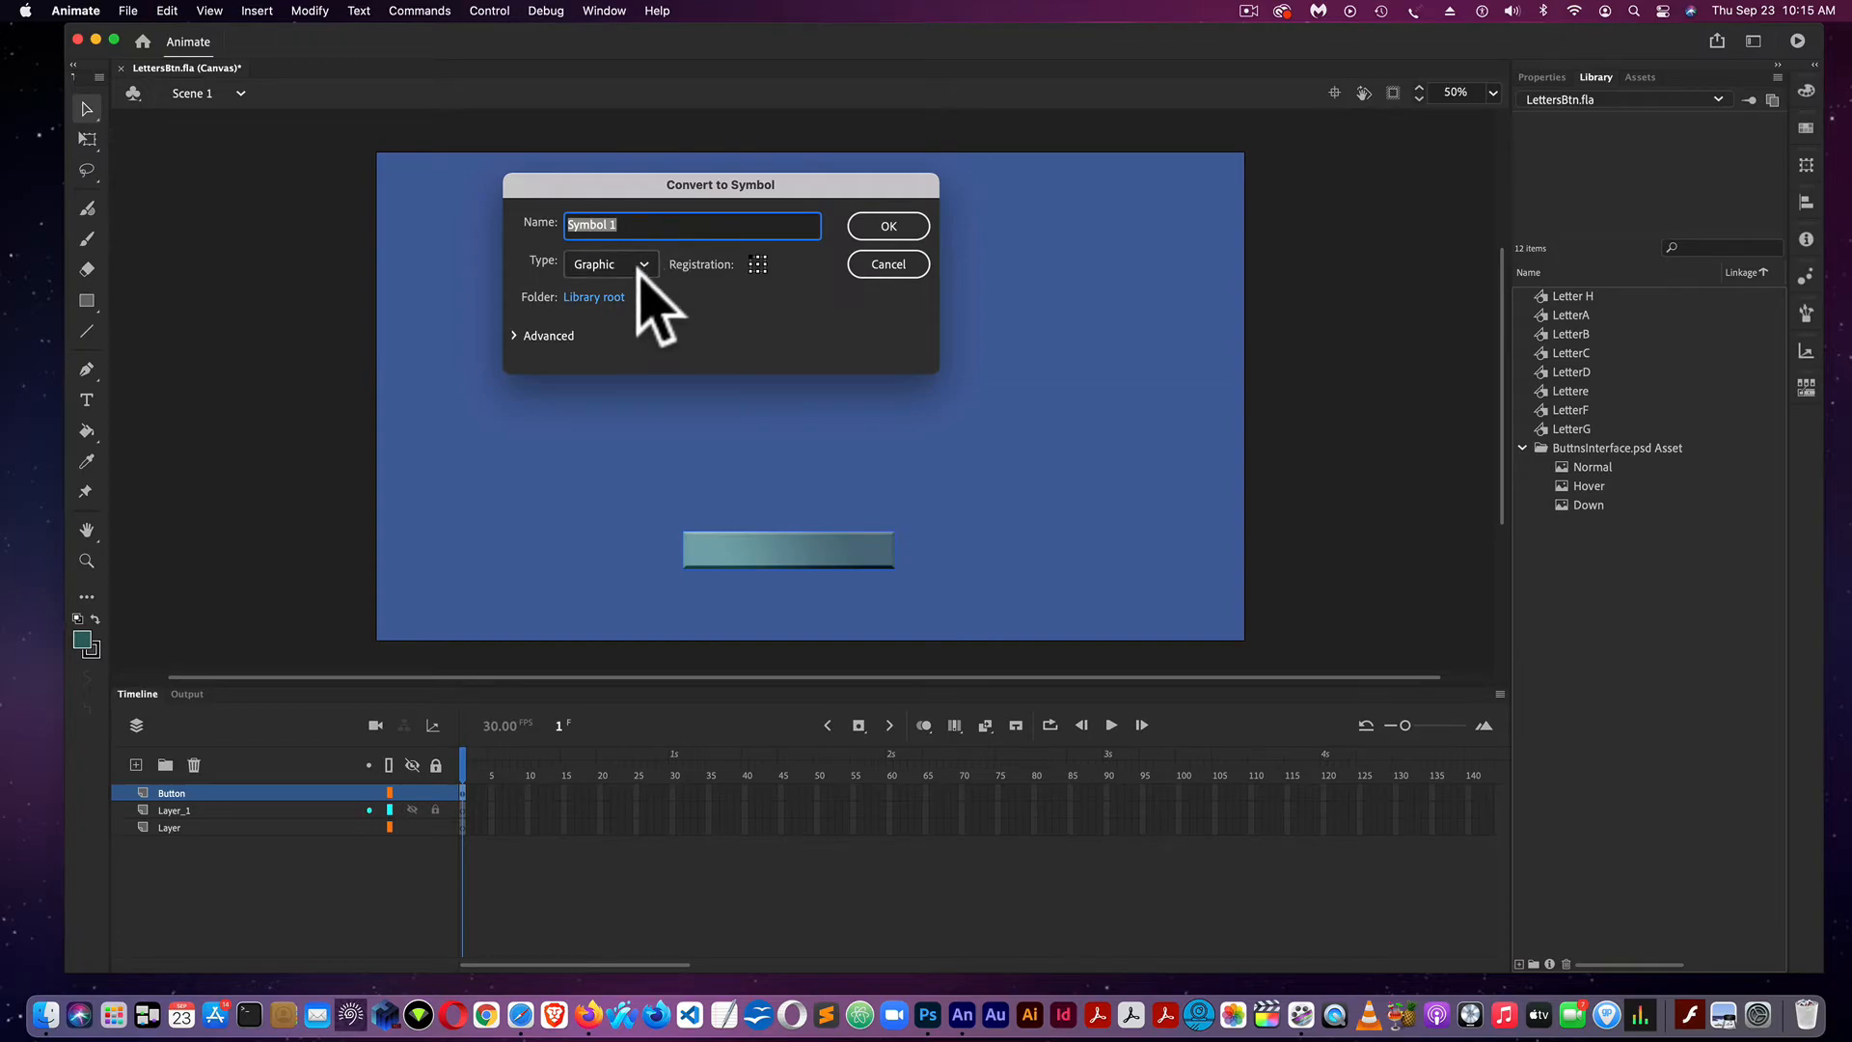
click(638, 267)
click(627, 411)
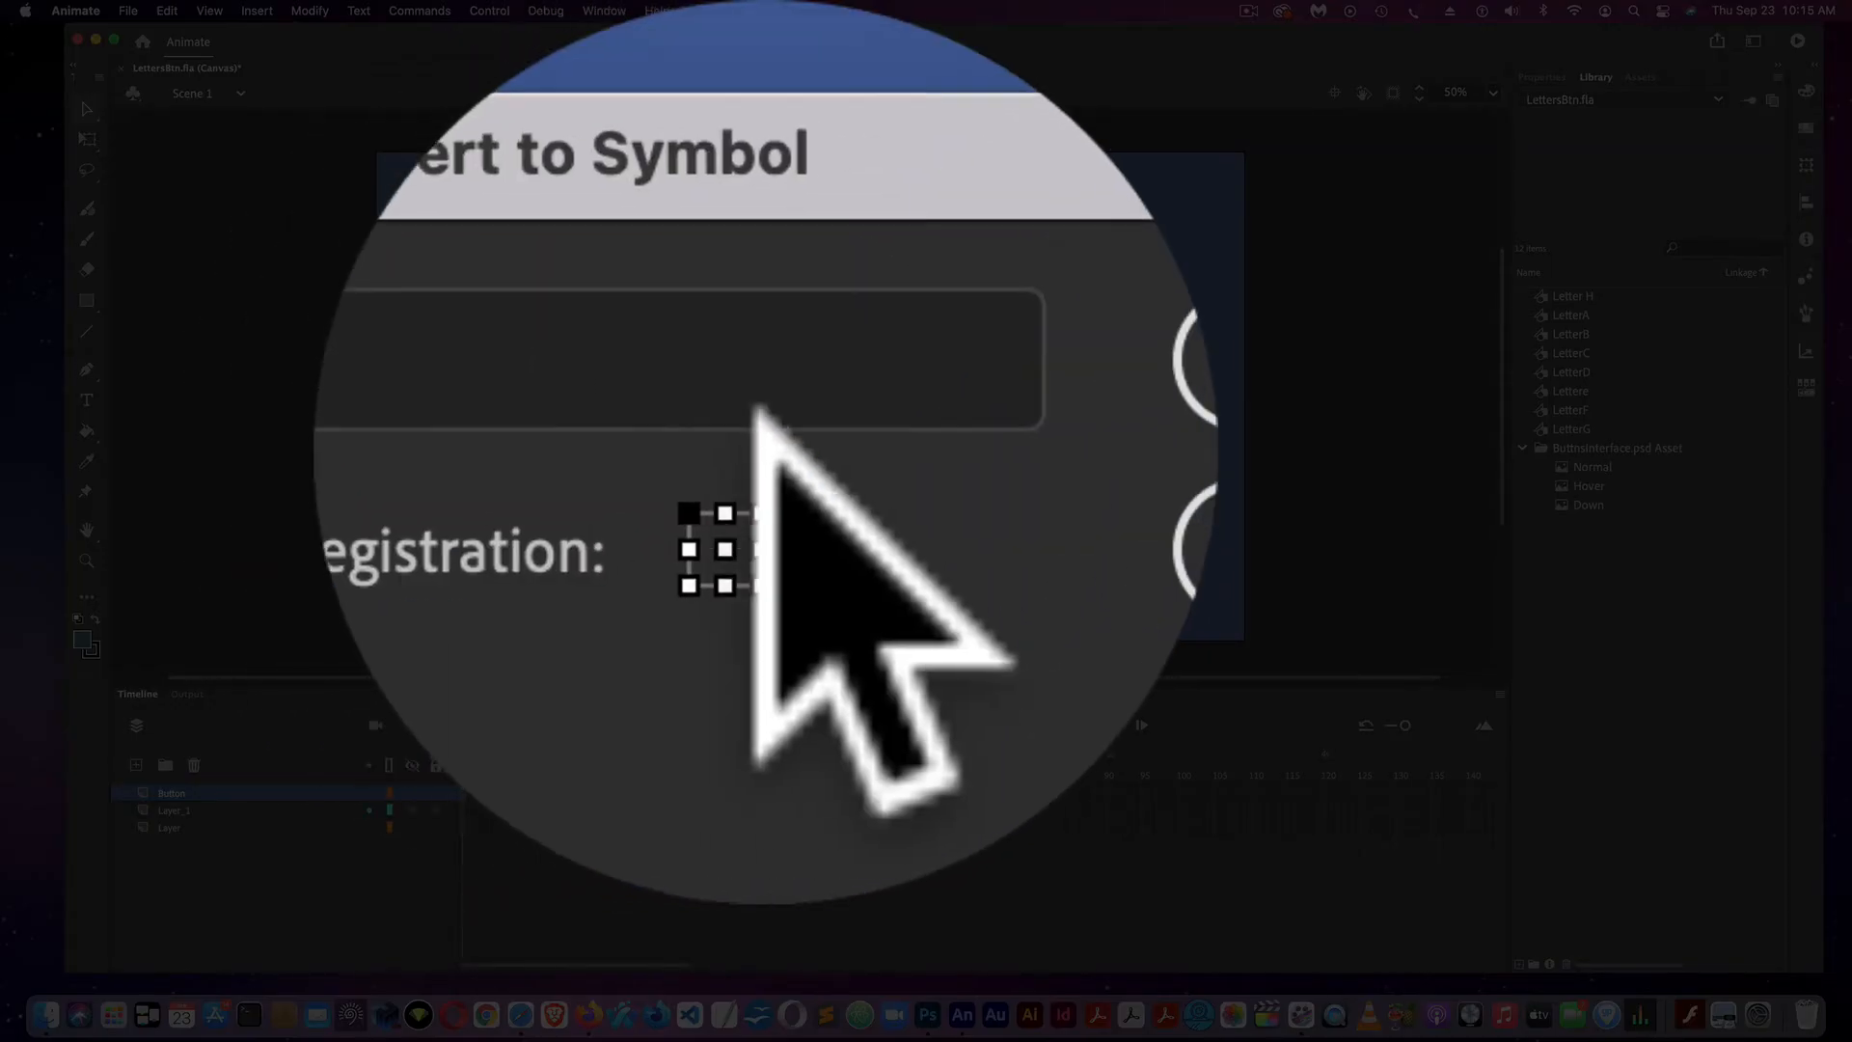
click(882, 425)
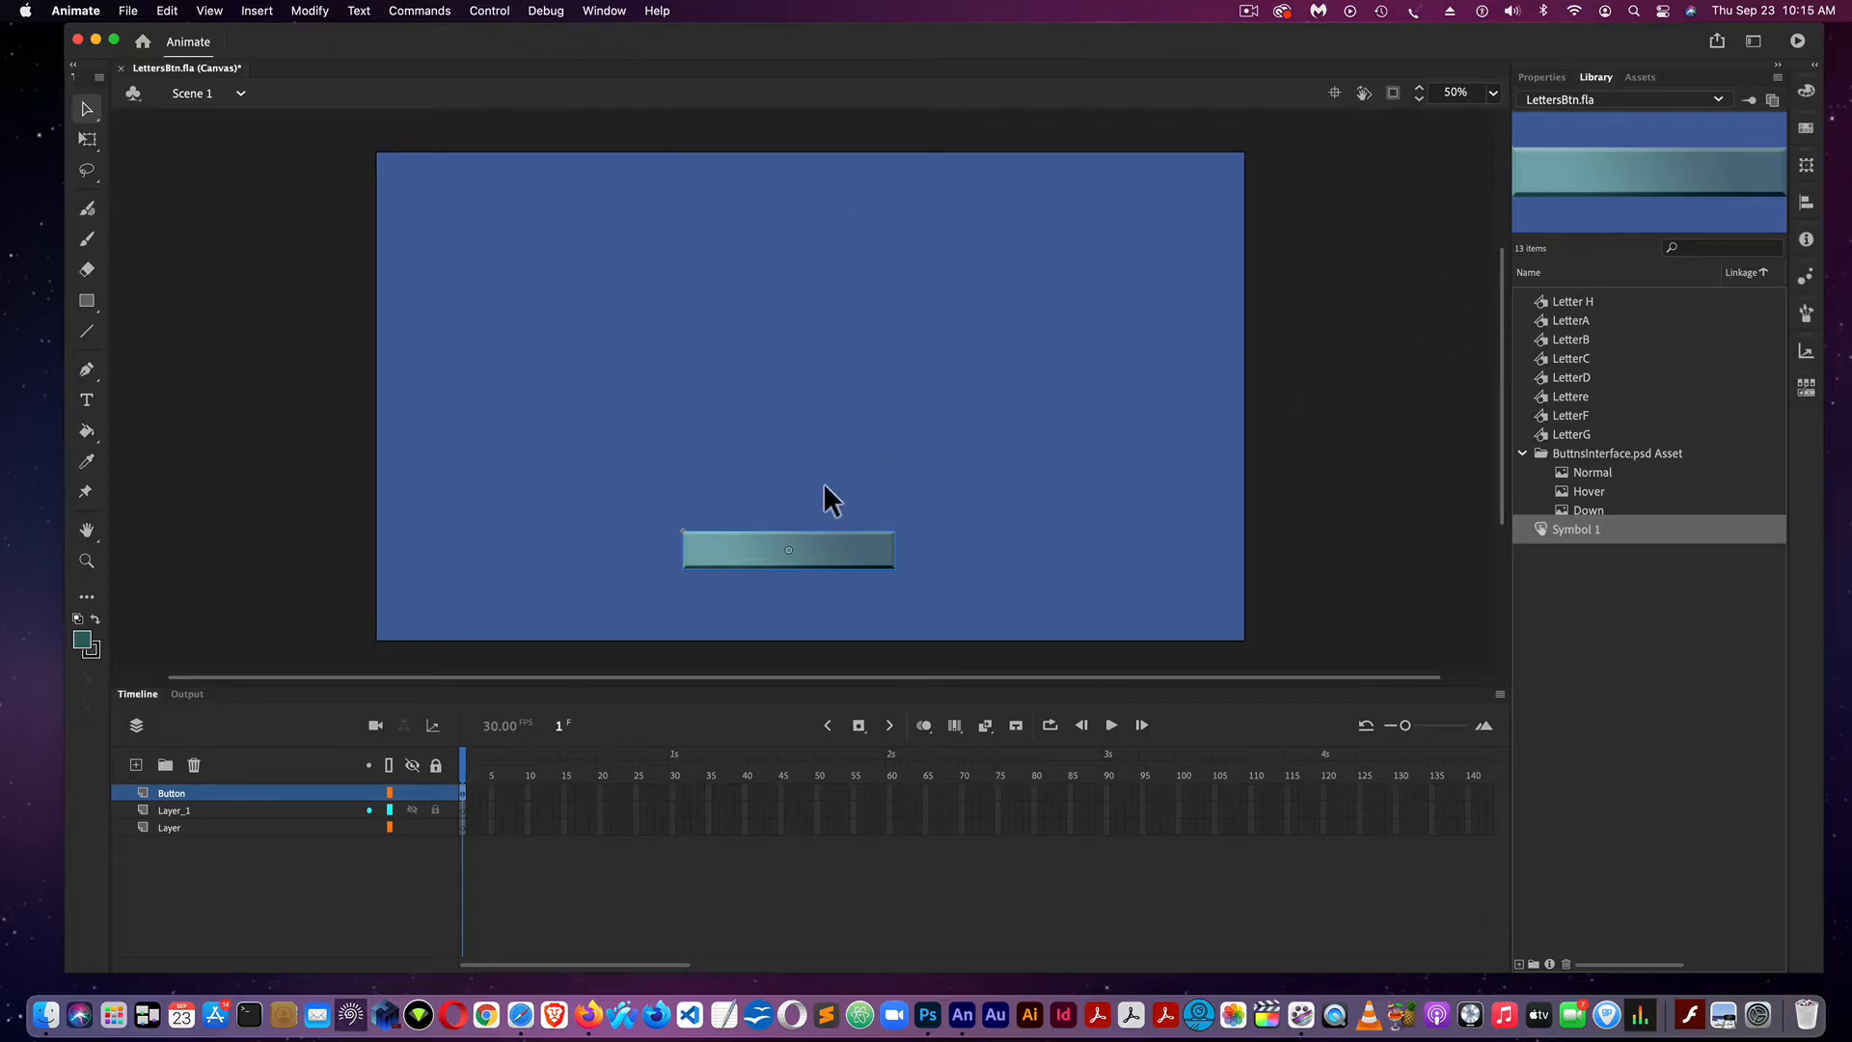
Place additional instances of the new button symbol from the library on the stage above the existing button
drag(1610, 180, 1608, 184)
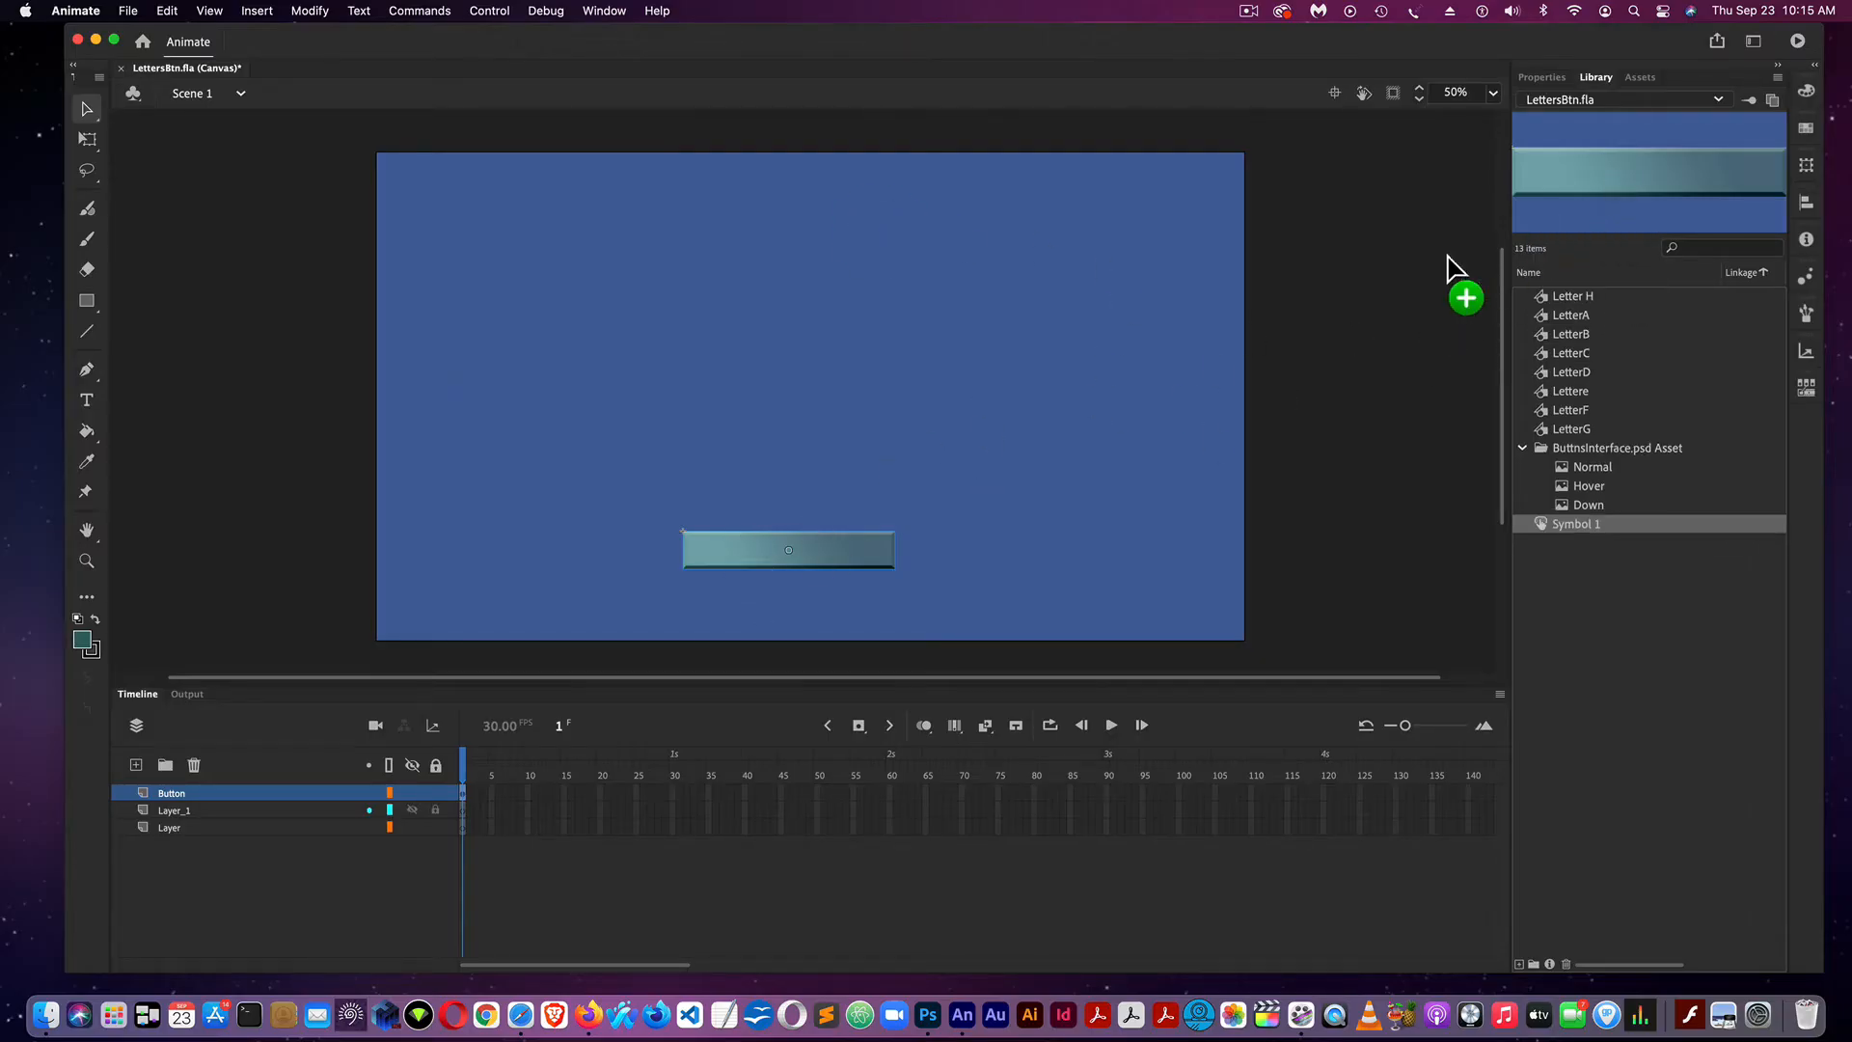
drag(1449, 260, 802, 391)
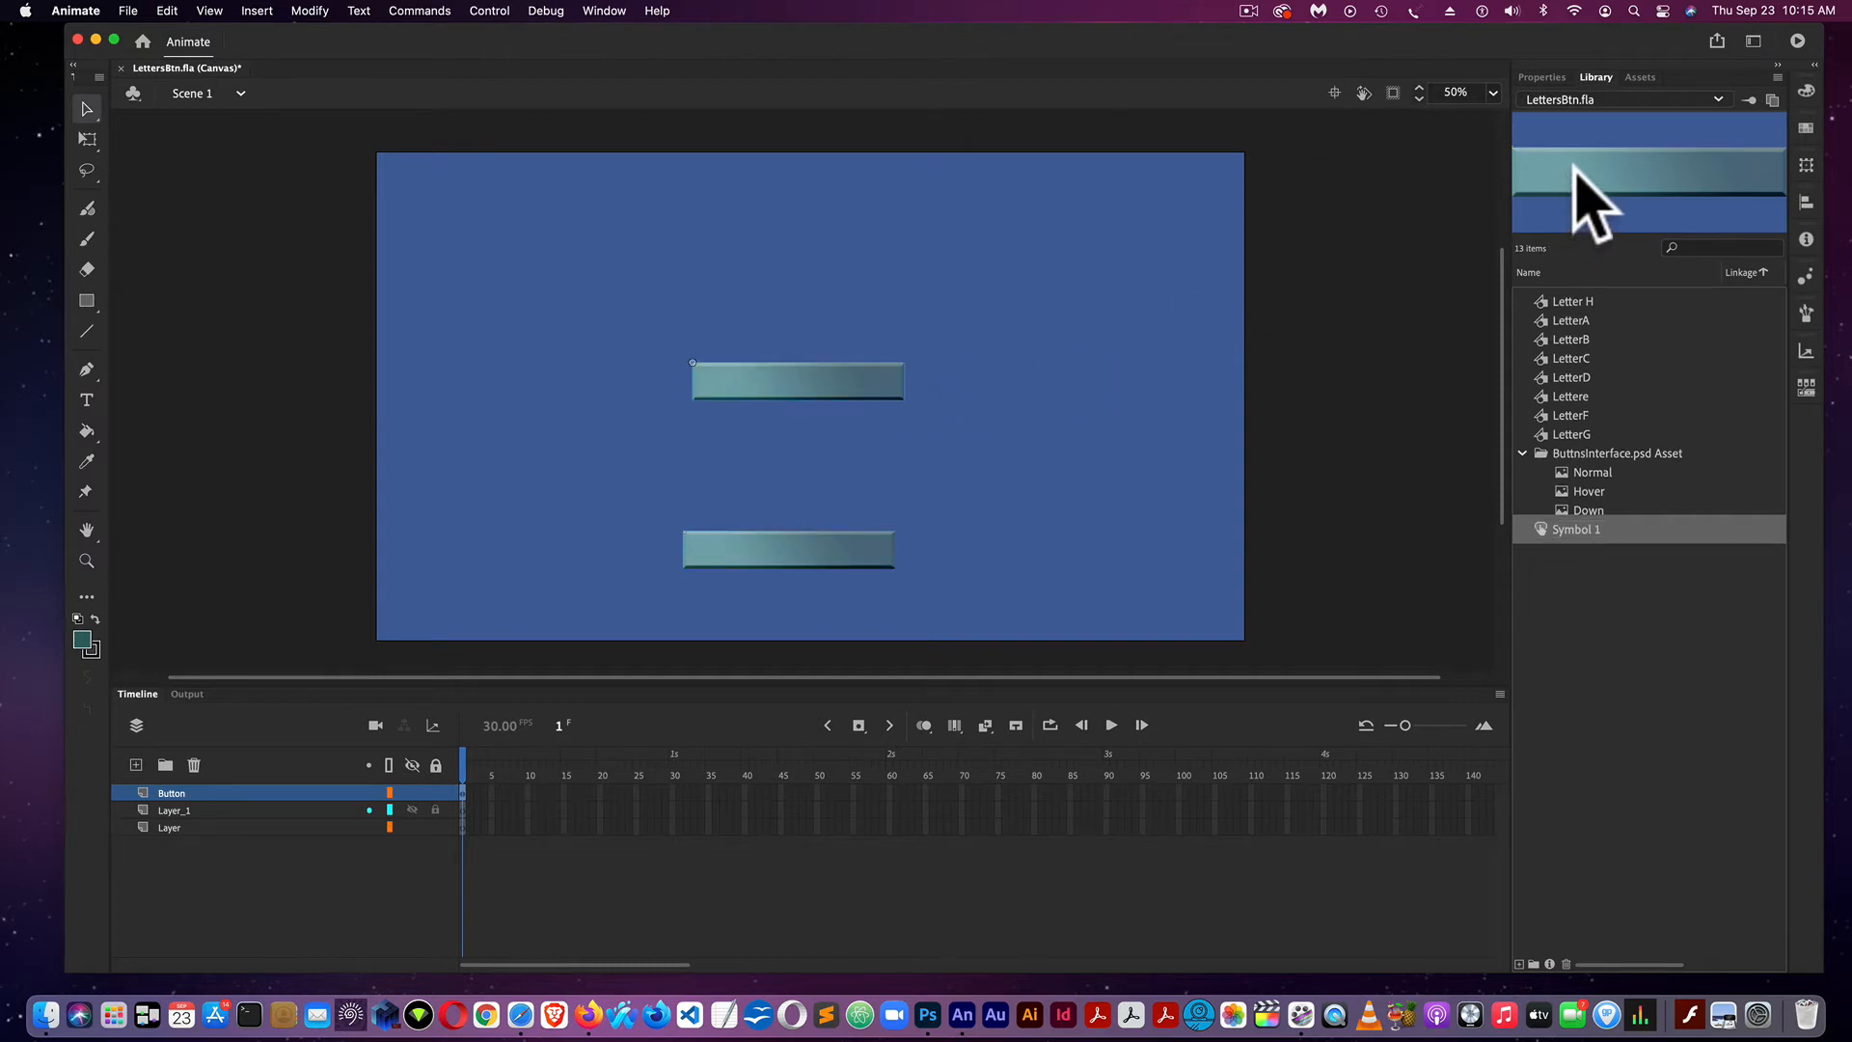
drag(1574, 166, 826, 328)
Select all the button instances on the stage and delete them
drag(608, 281, 791, 599)
key(Delete)
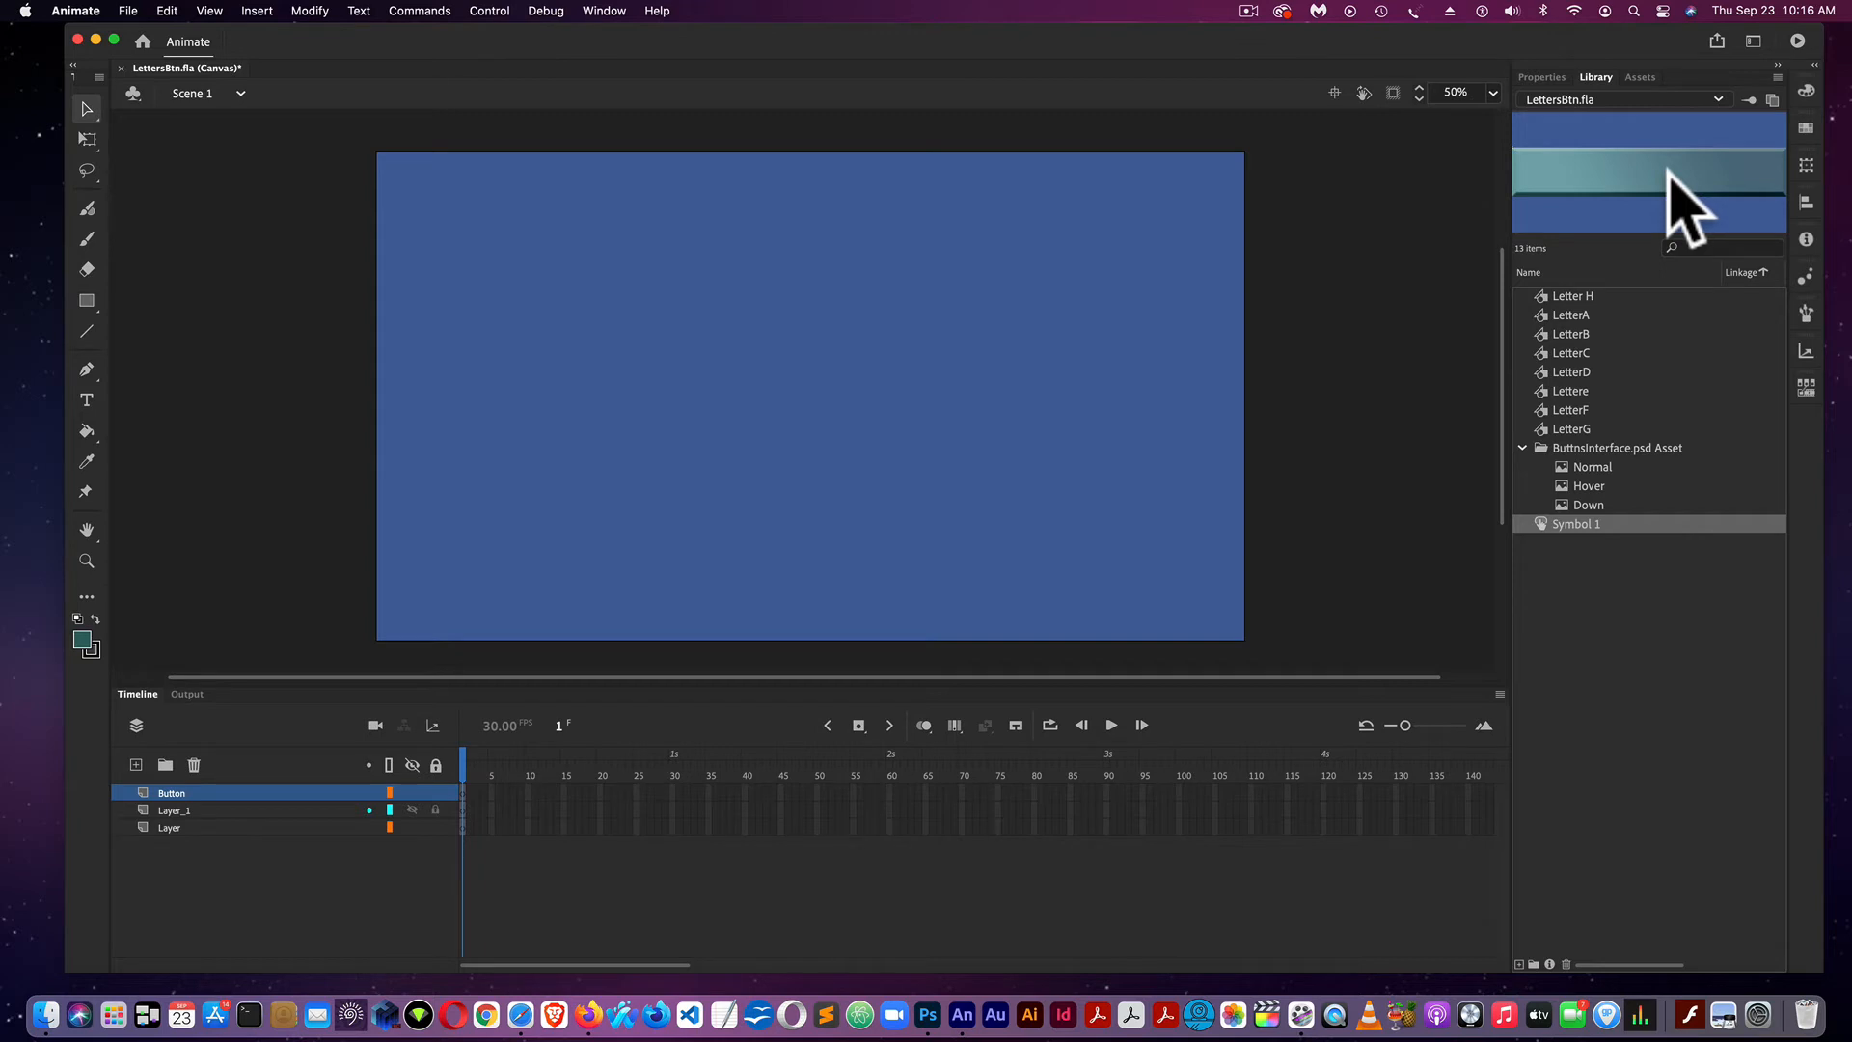
Open Symbol 1 for editing and add keyframes to its Over, Down and Hit frames
double_click(1668, 172)
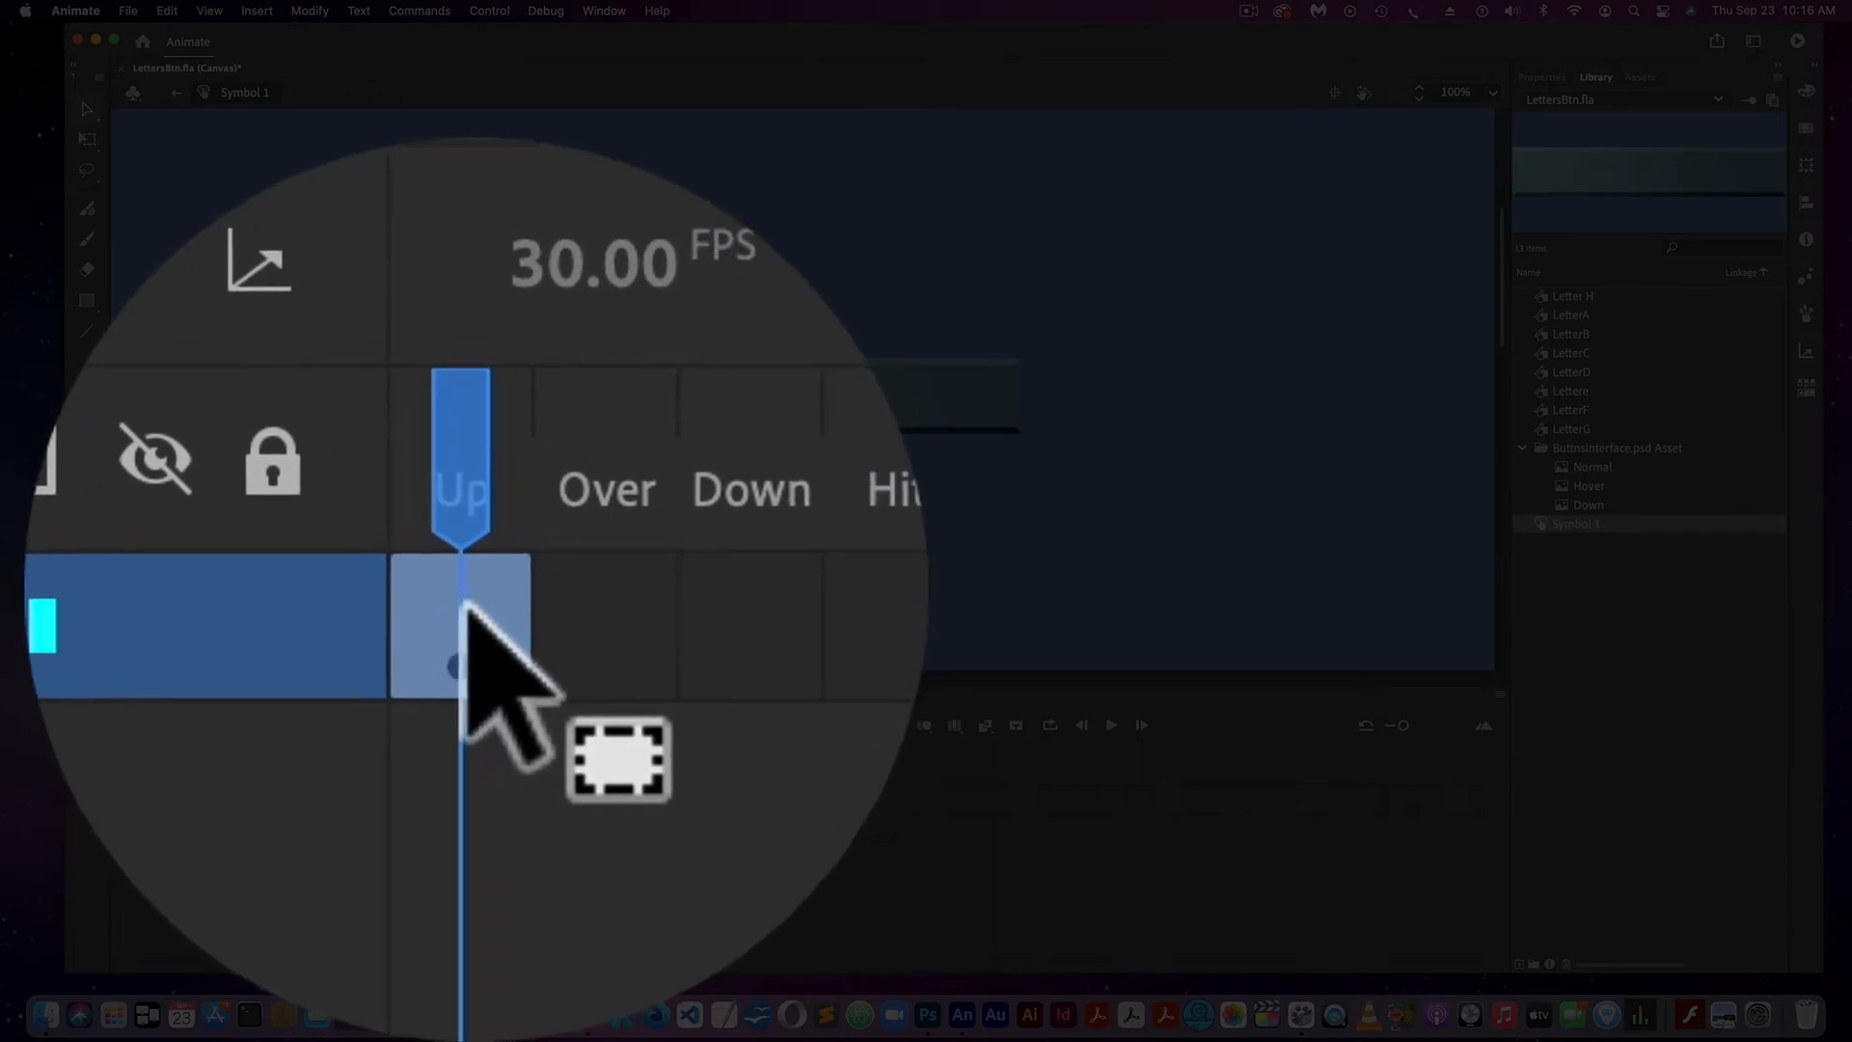
click(457, 434)
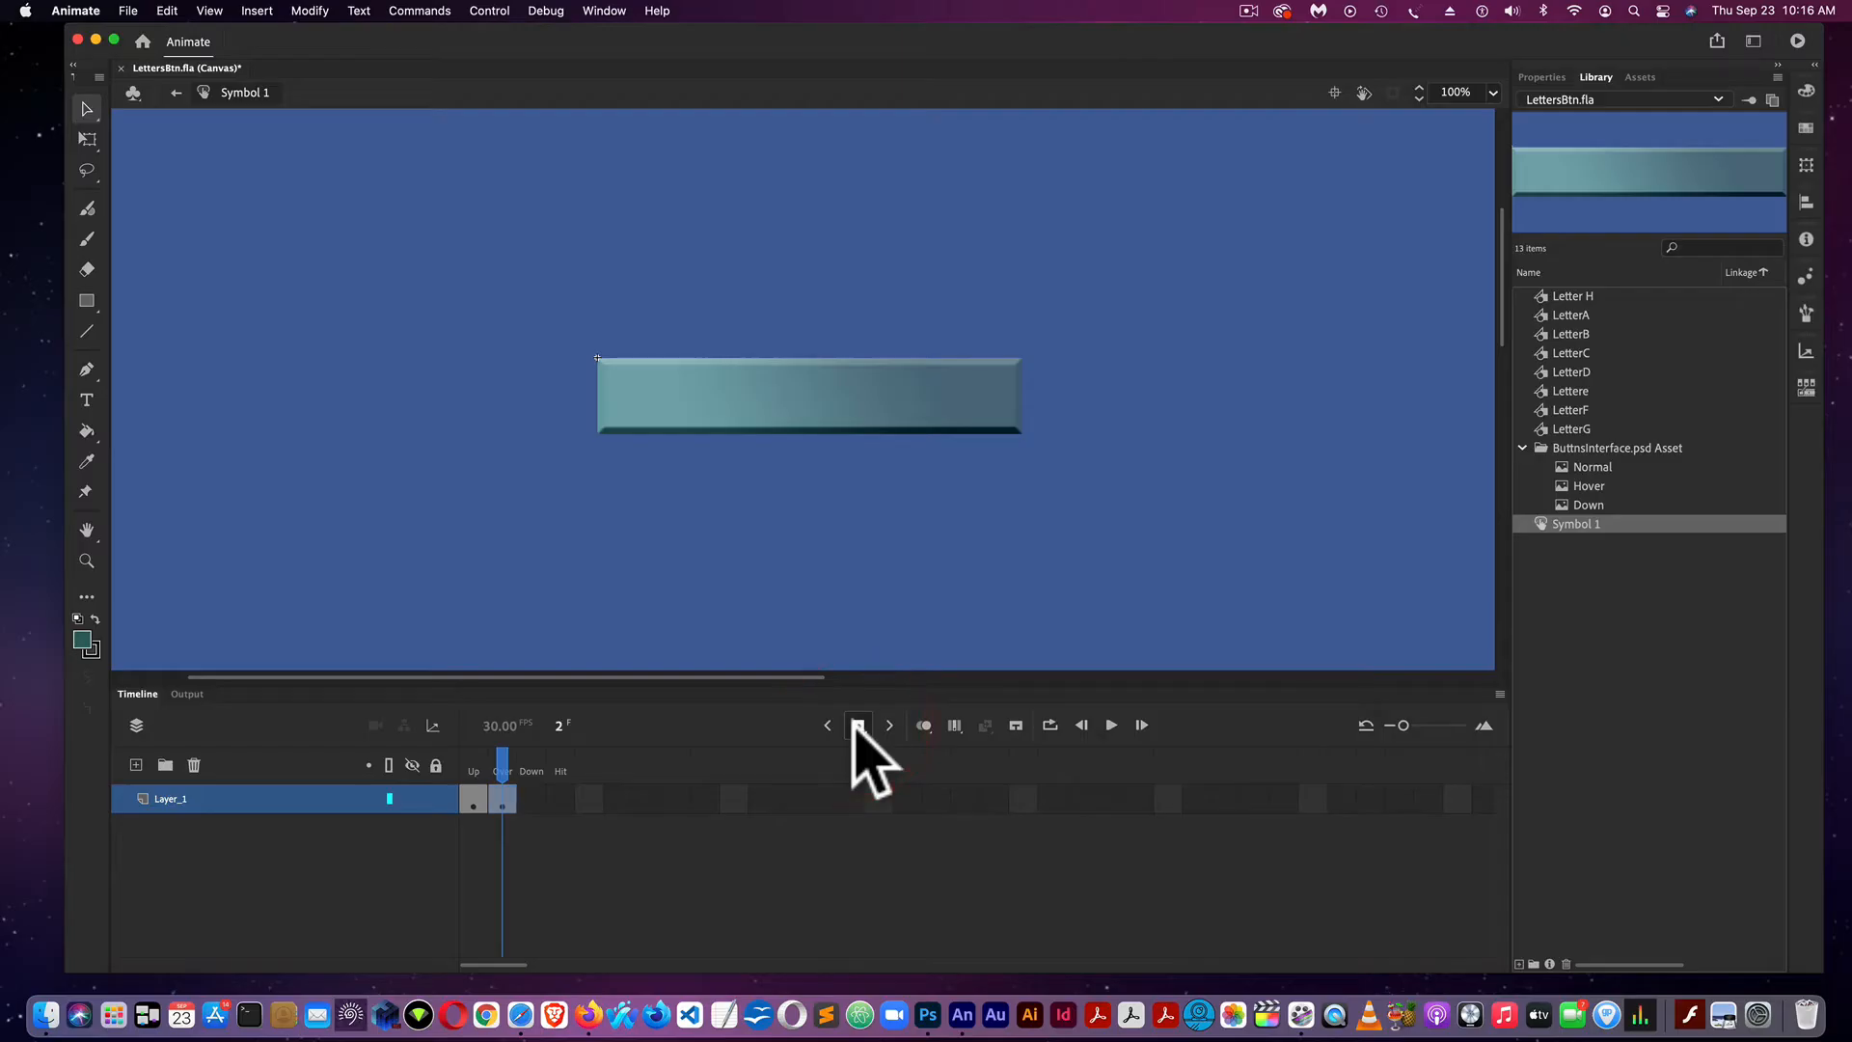
click(857, 726)
click(856, 726)
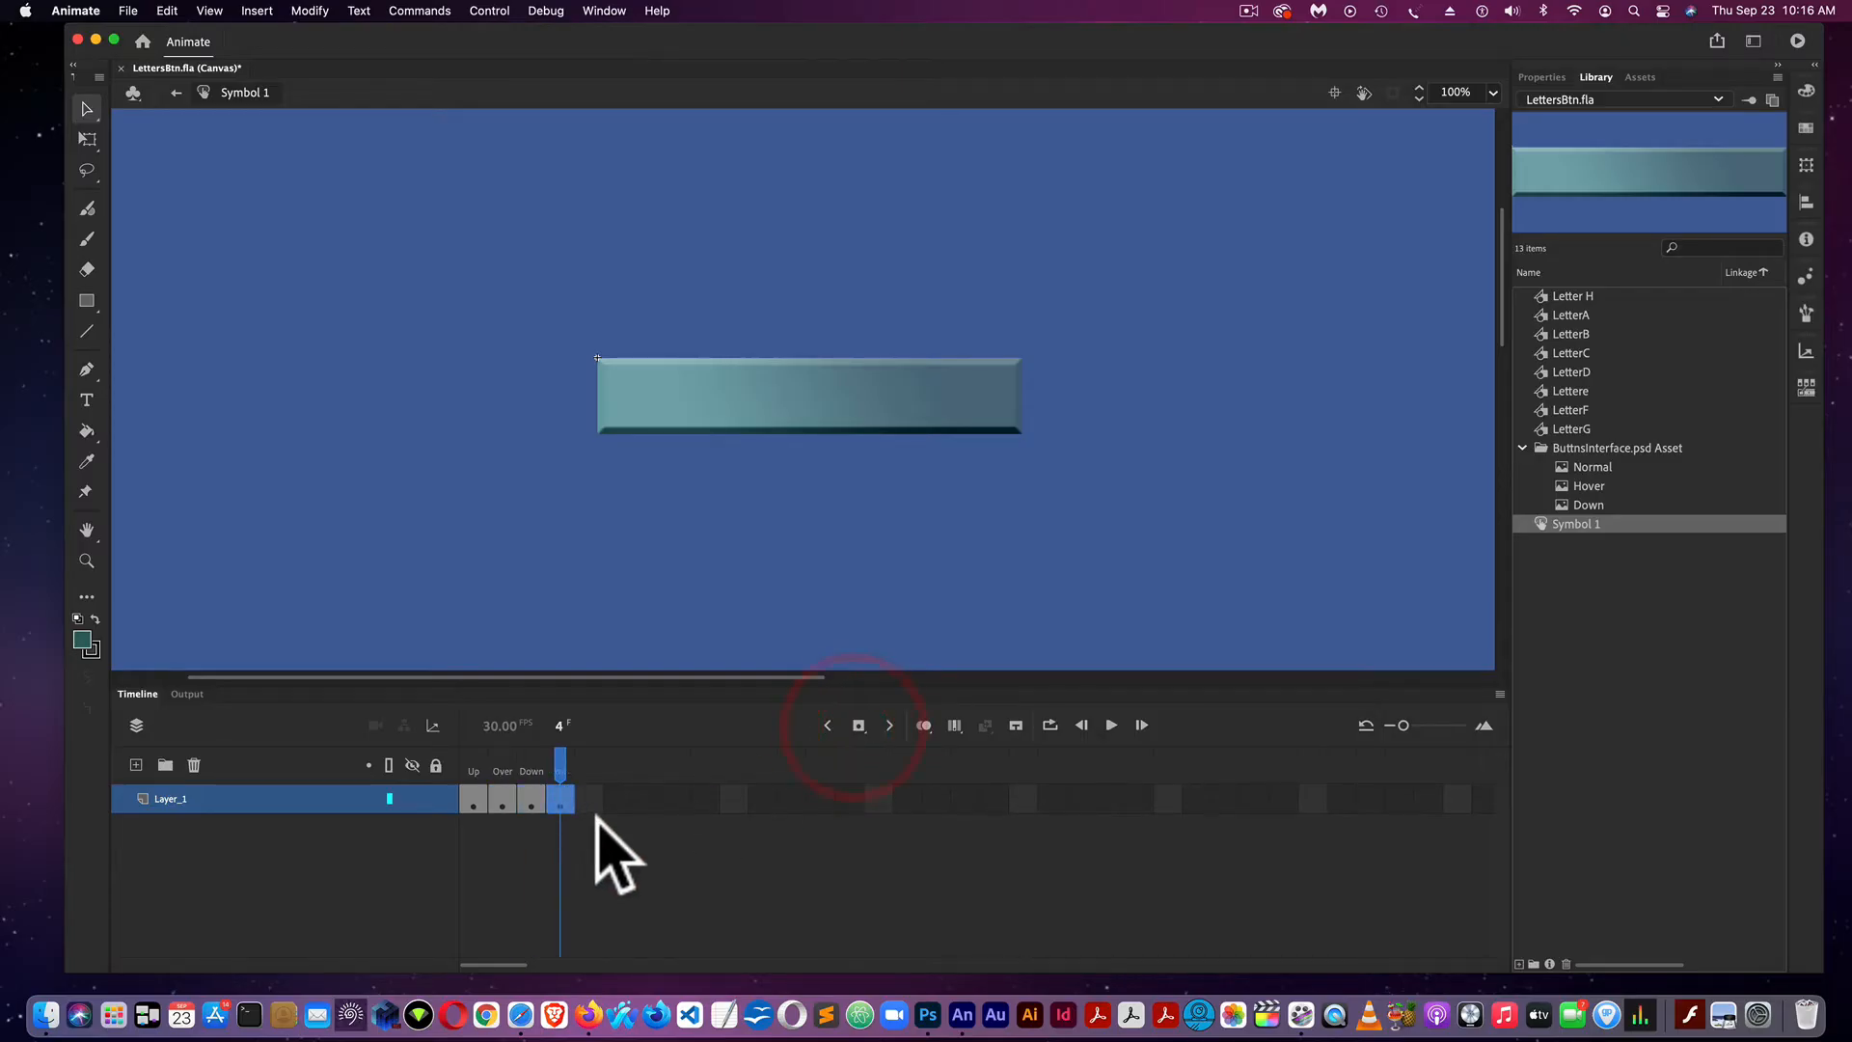
Swap the bitmap in the button's Over frame for the Hover image
click(502, 801)
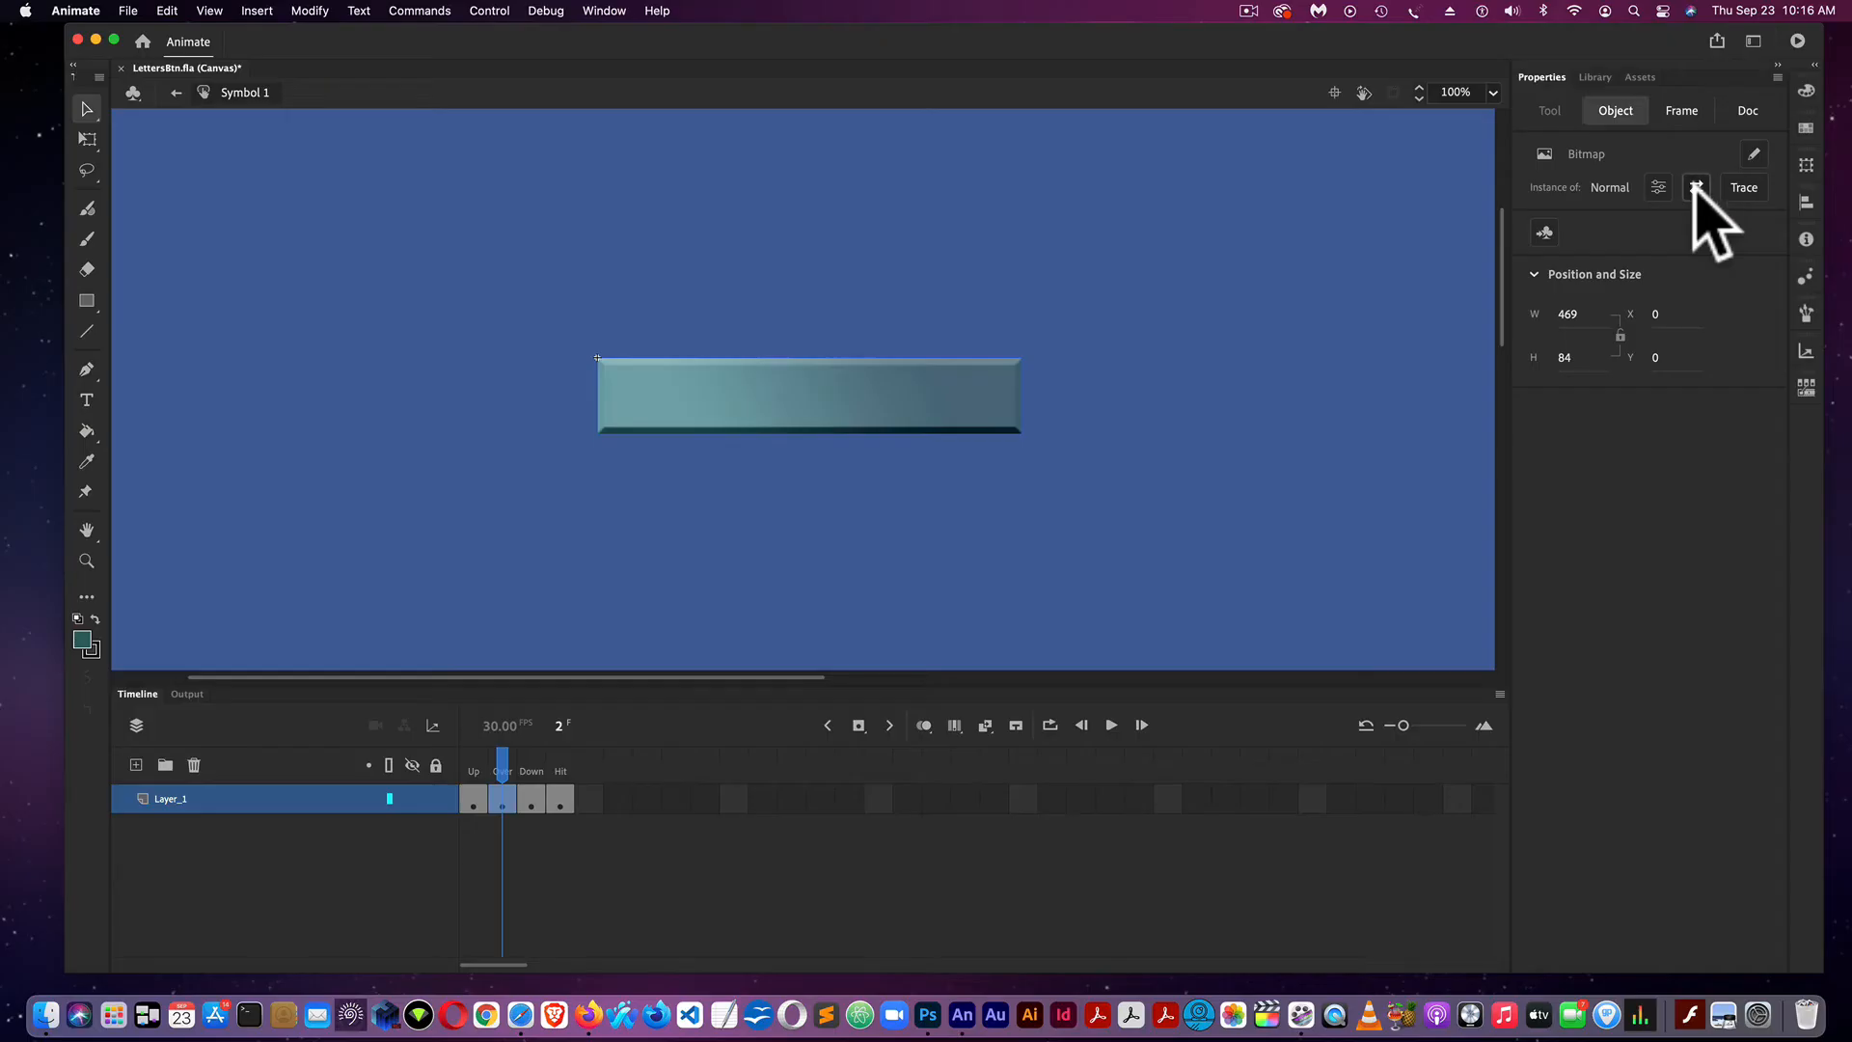
click(1696, 187)
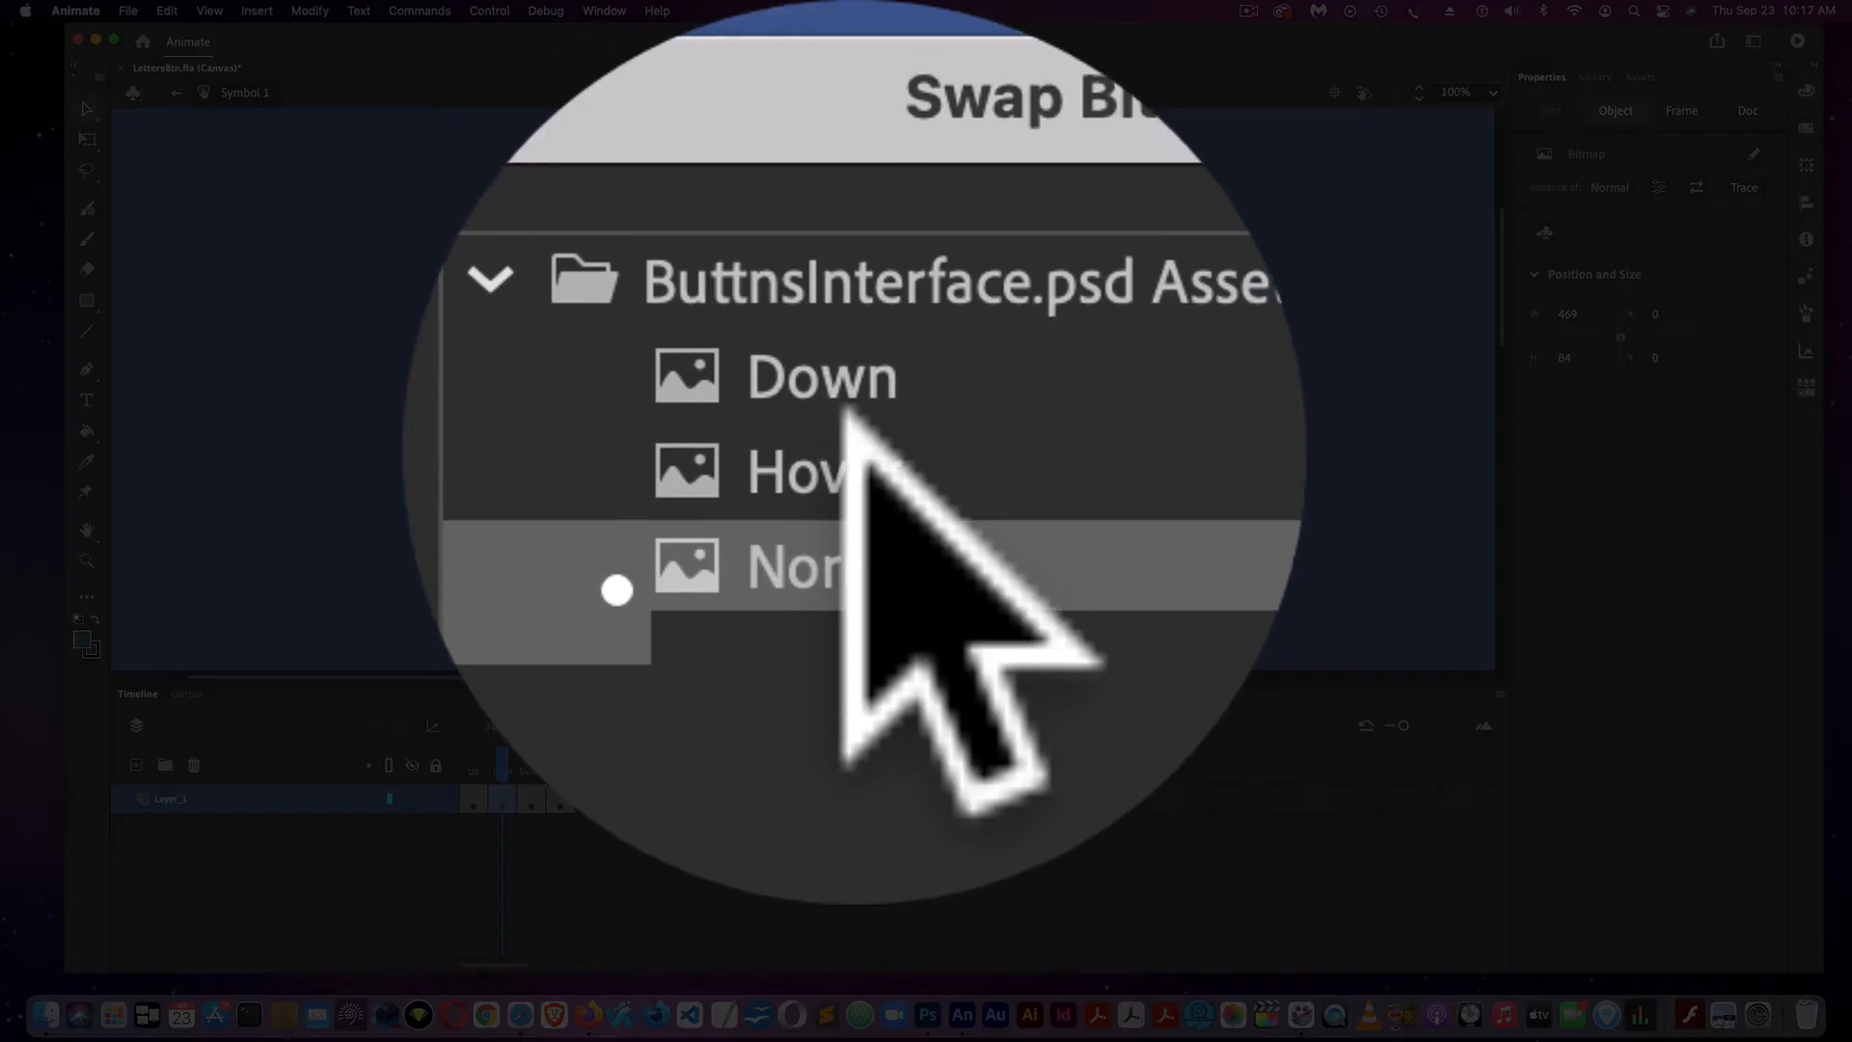
click(929, 374)
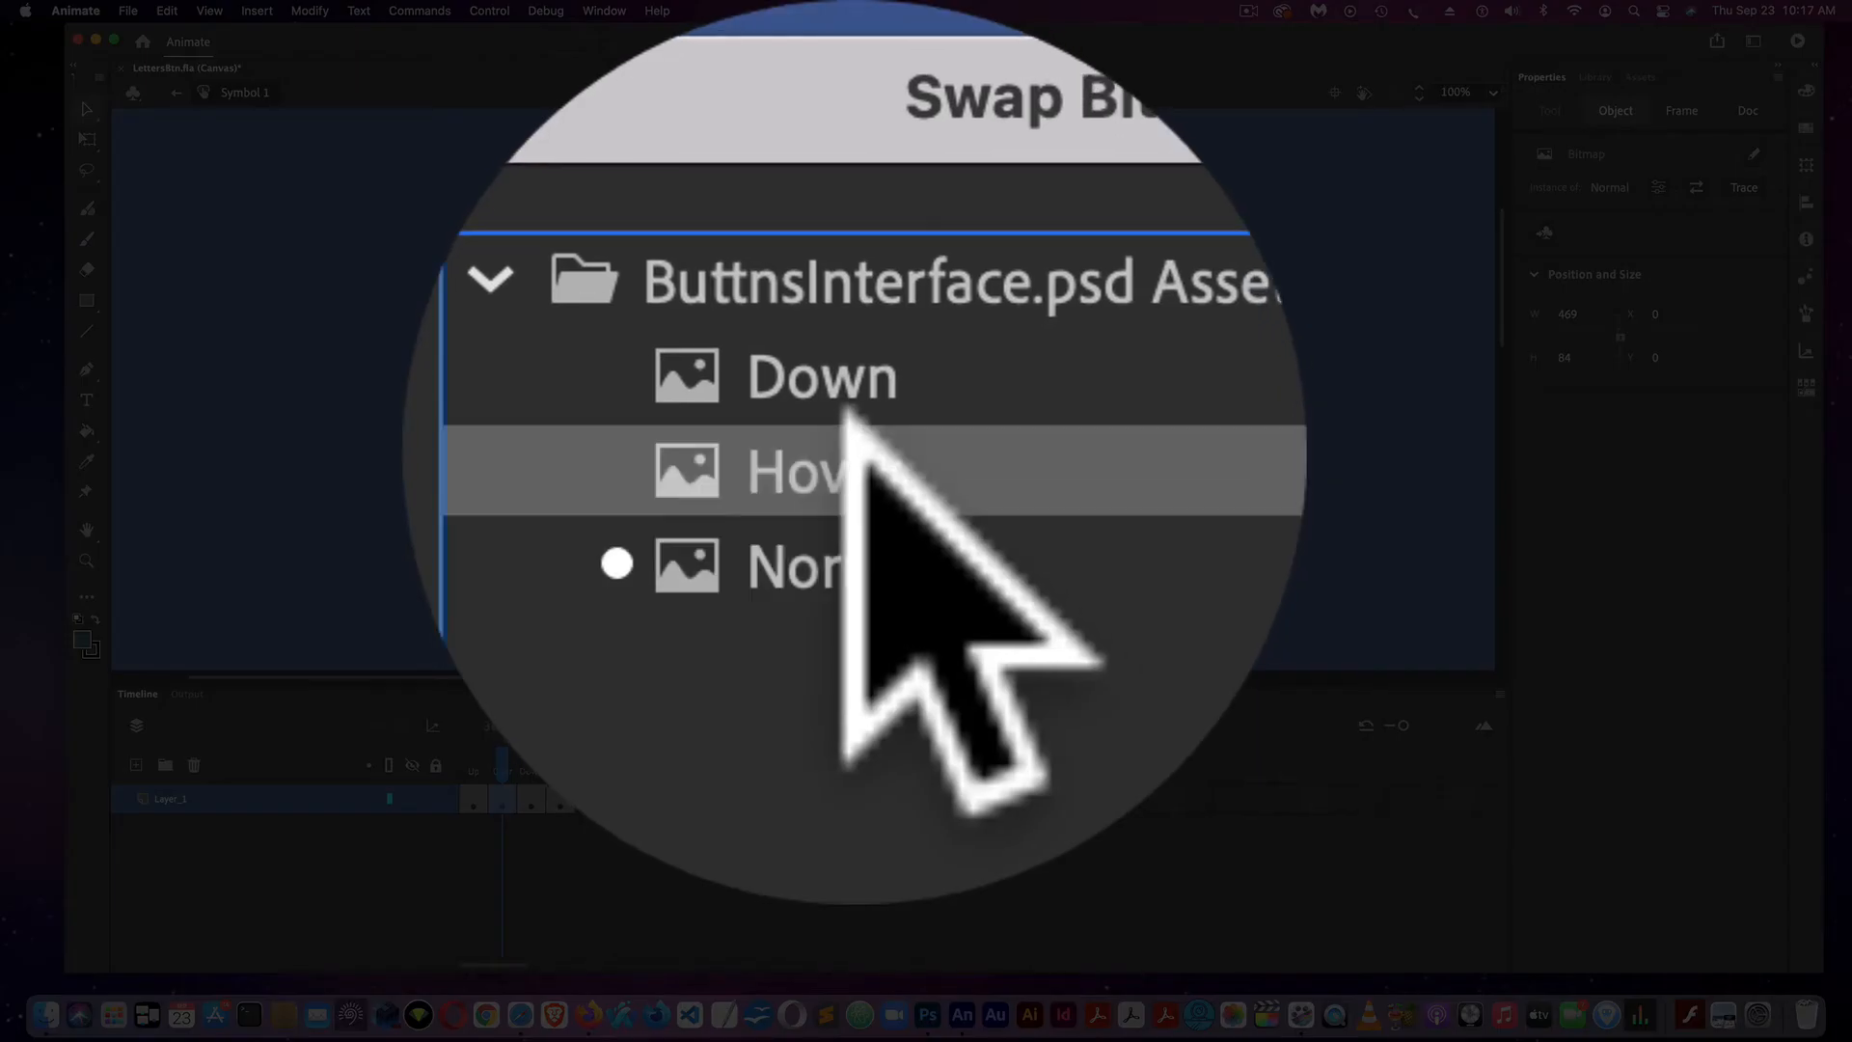
click(1096, 441)
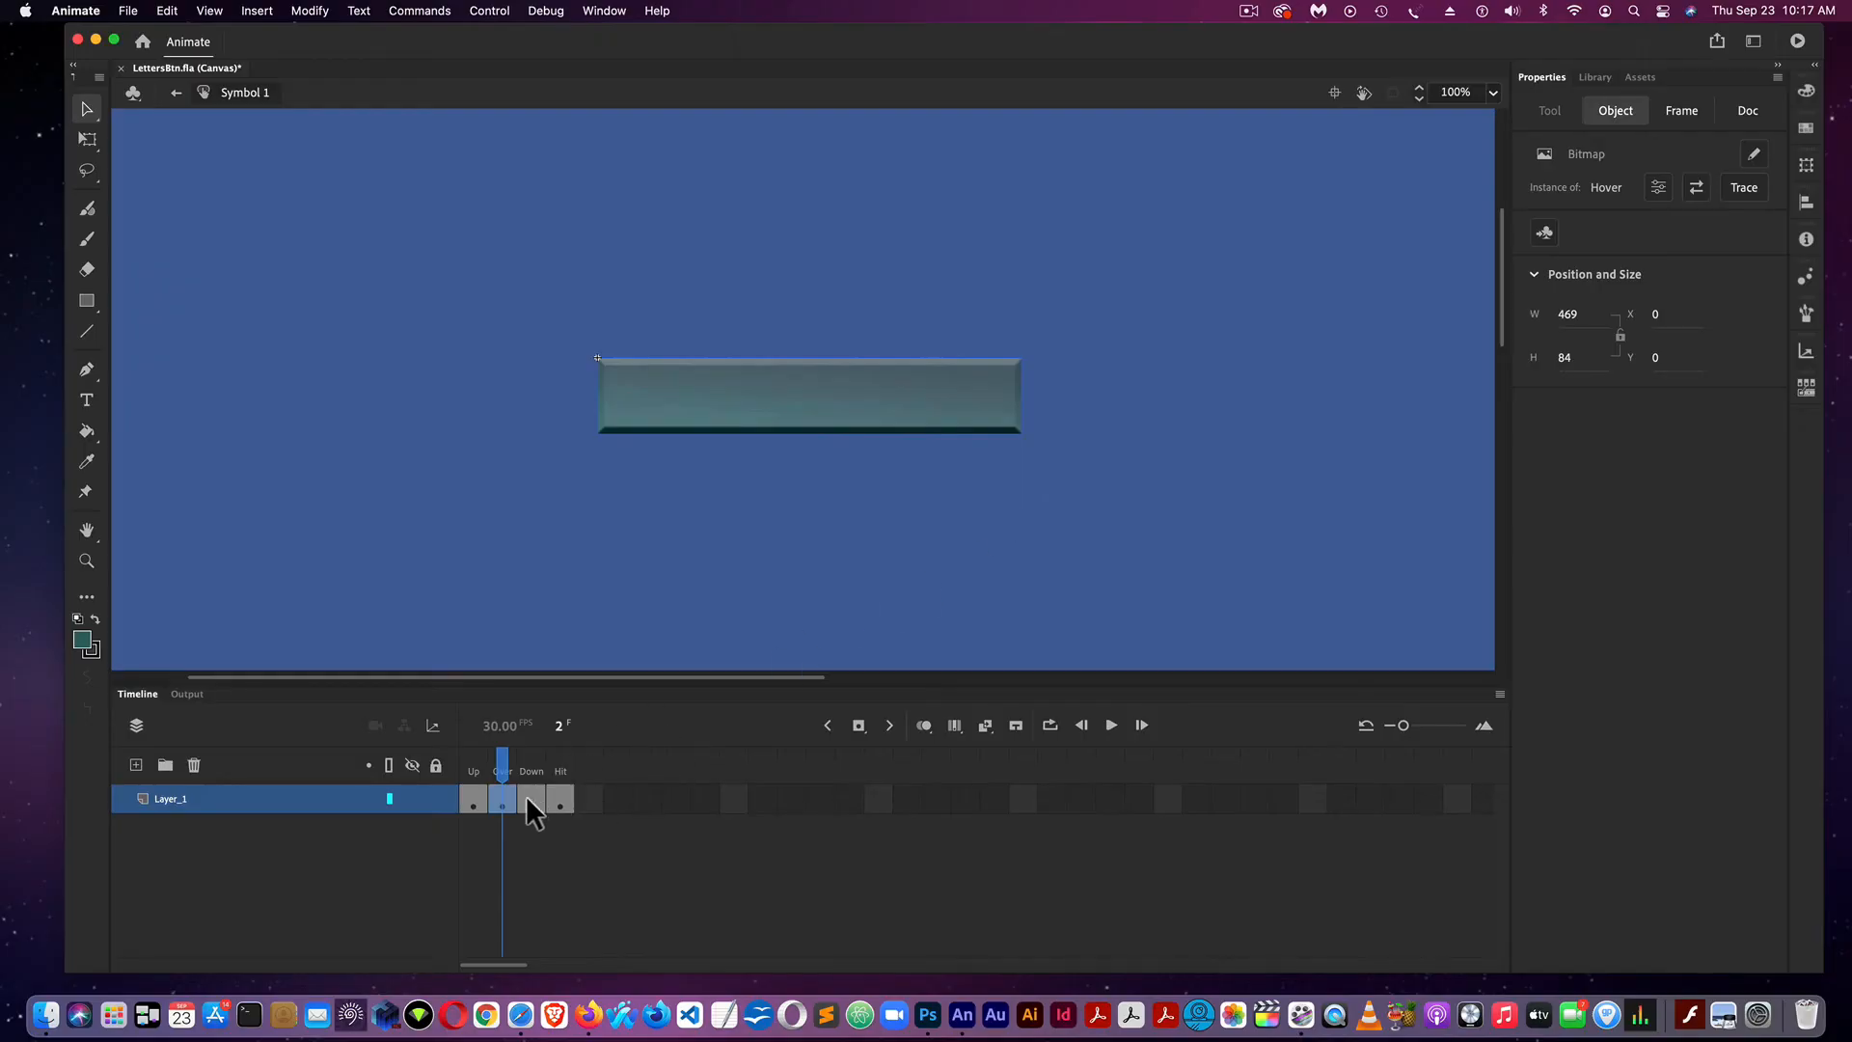
Swap the bitmap in the button's Down frame for the Down image and return to Scene 1
click(528, 801)
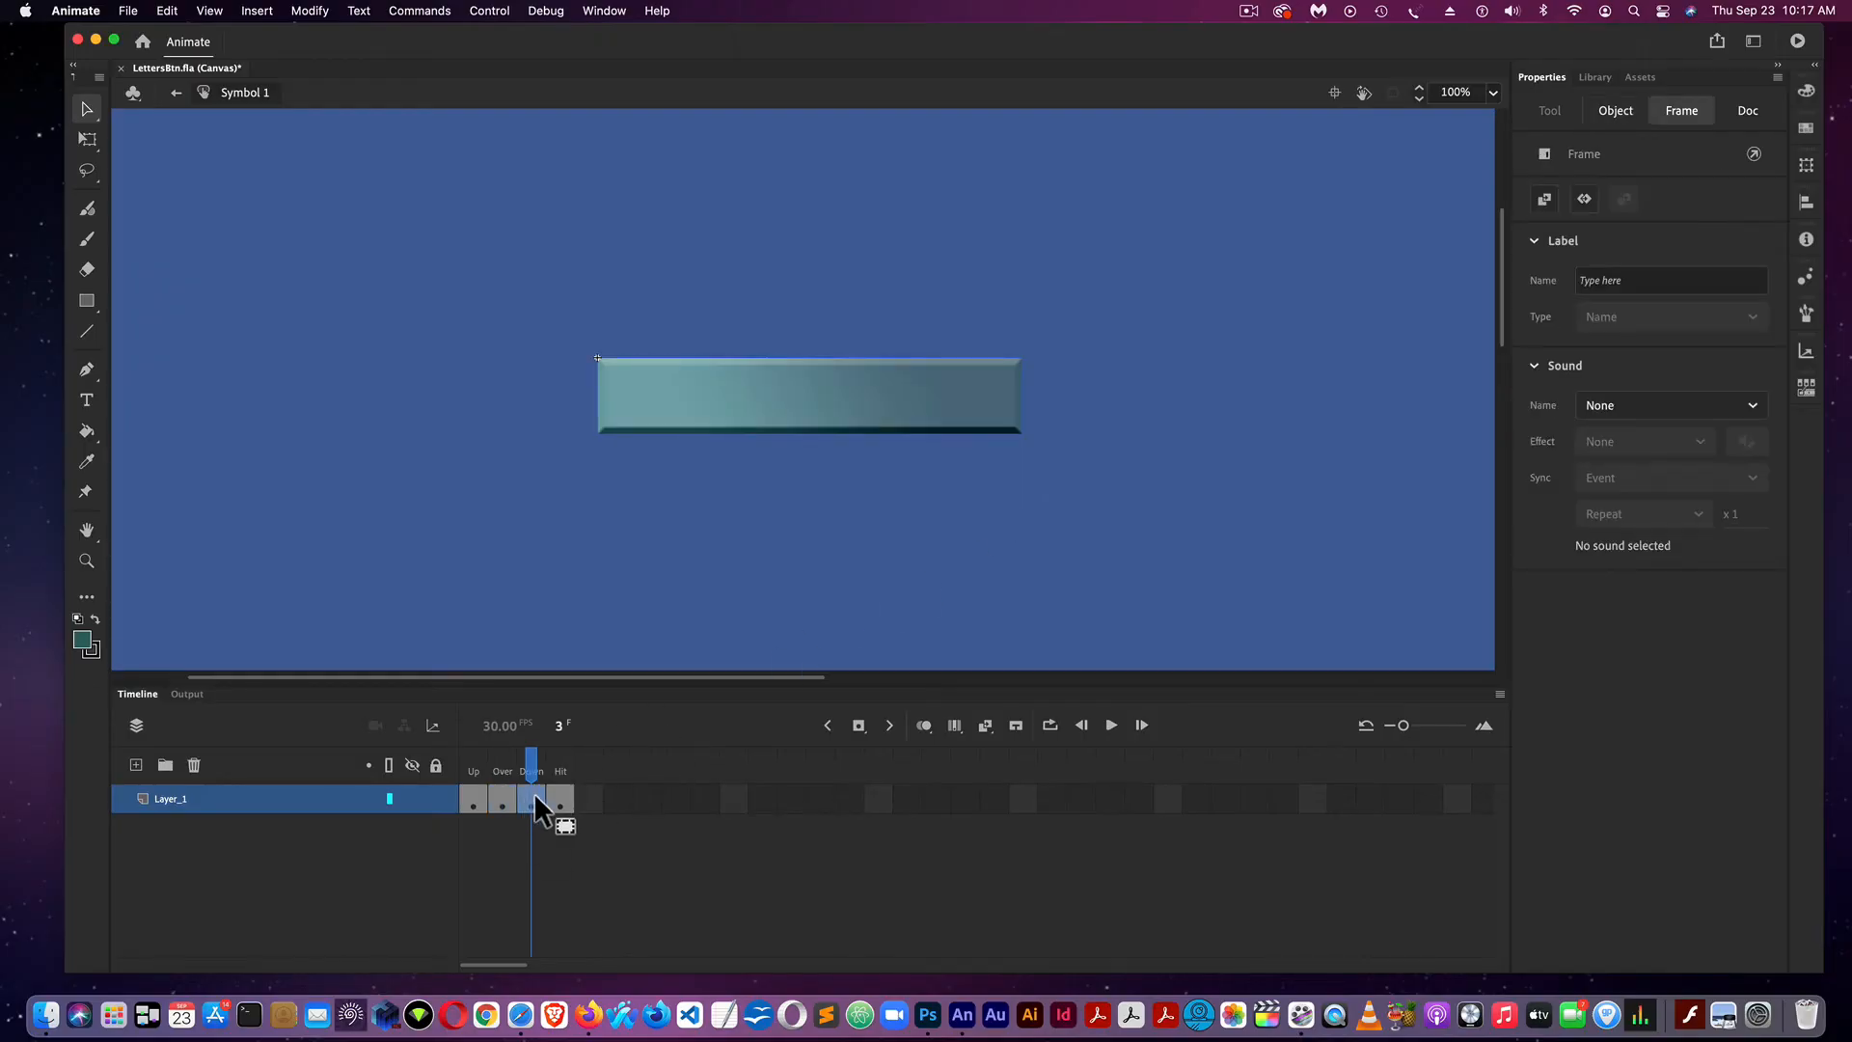
click(800, 380)
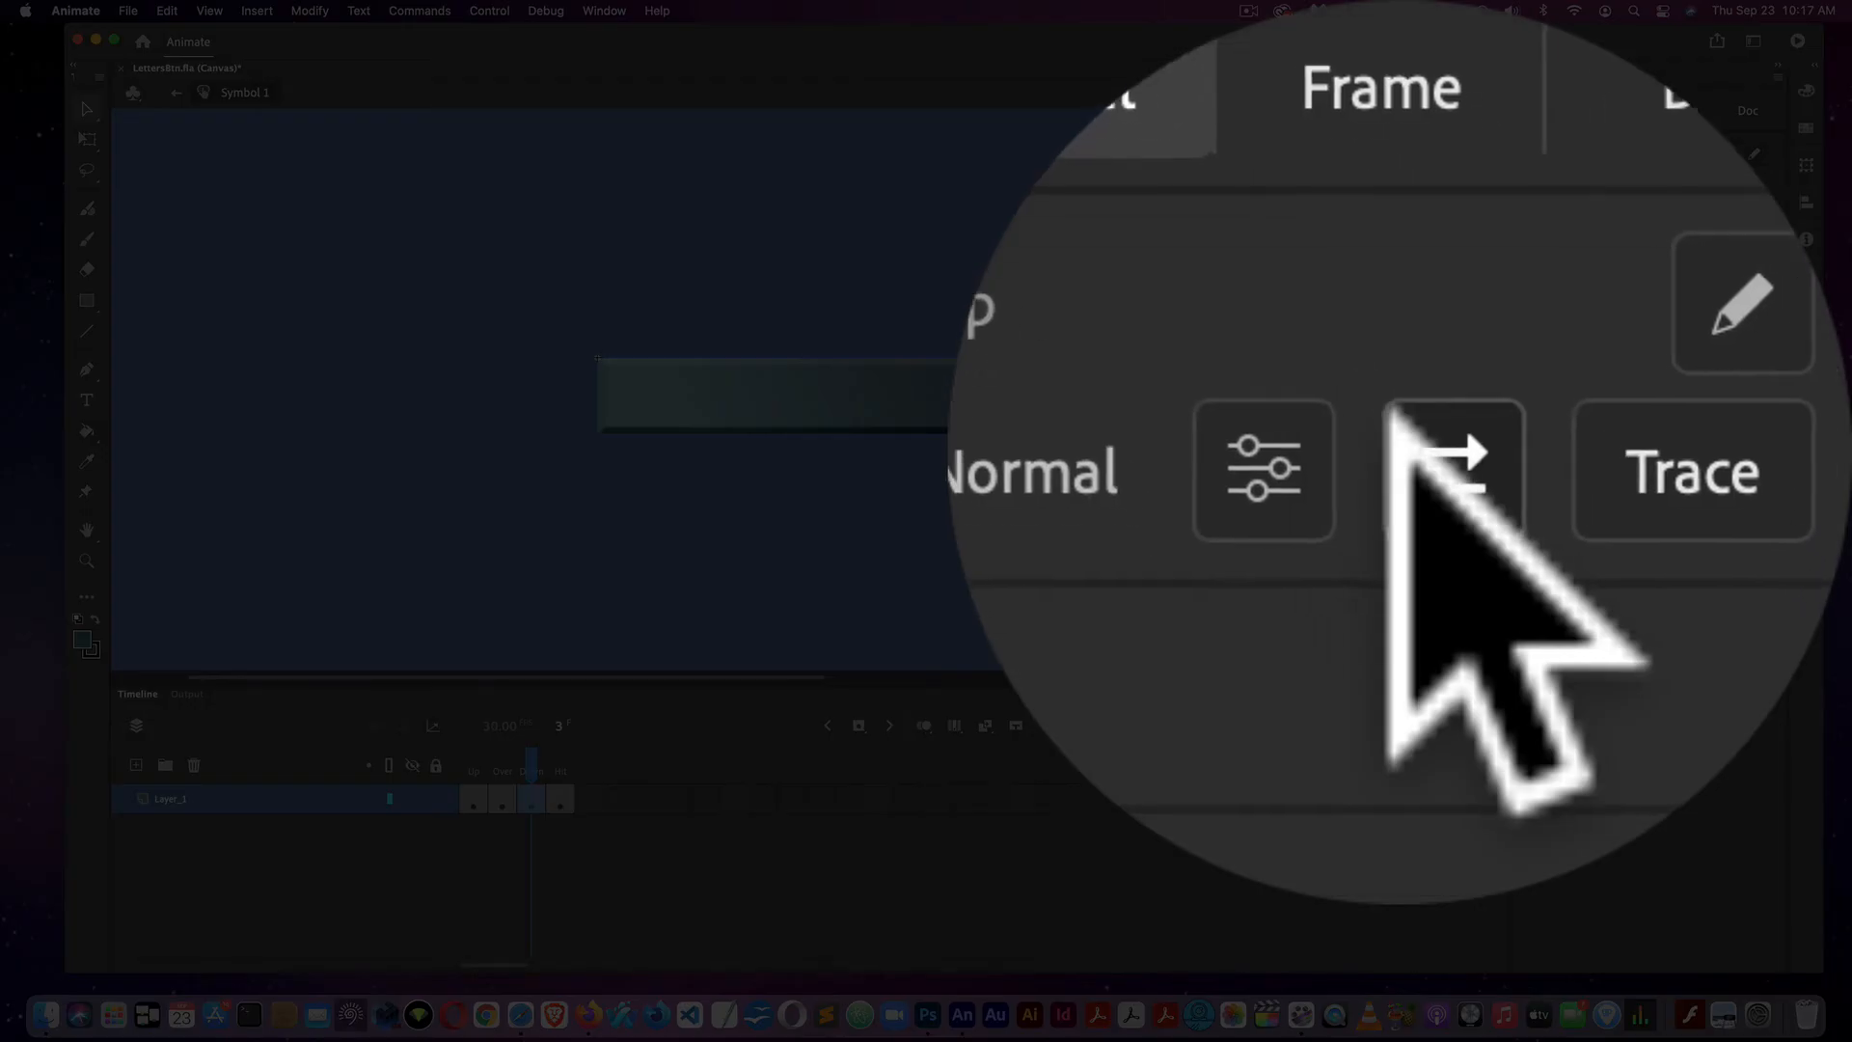
click(1695, 186)
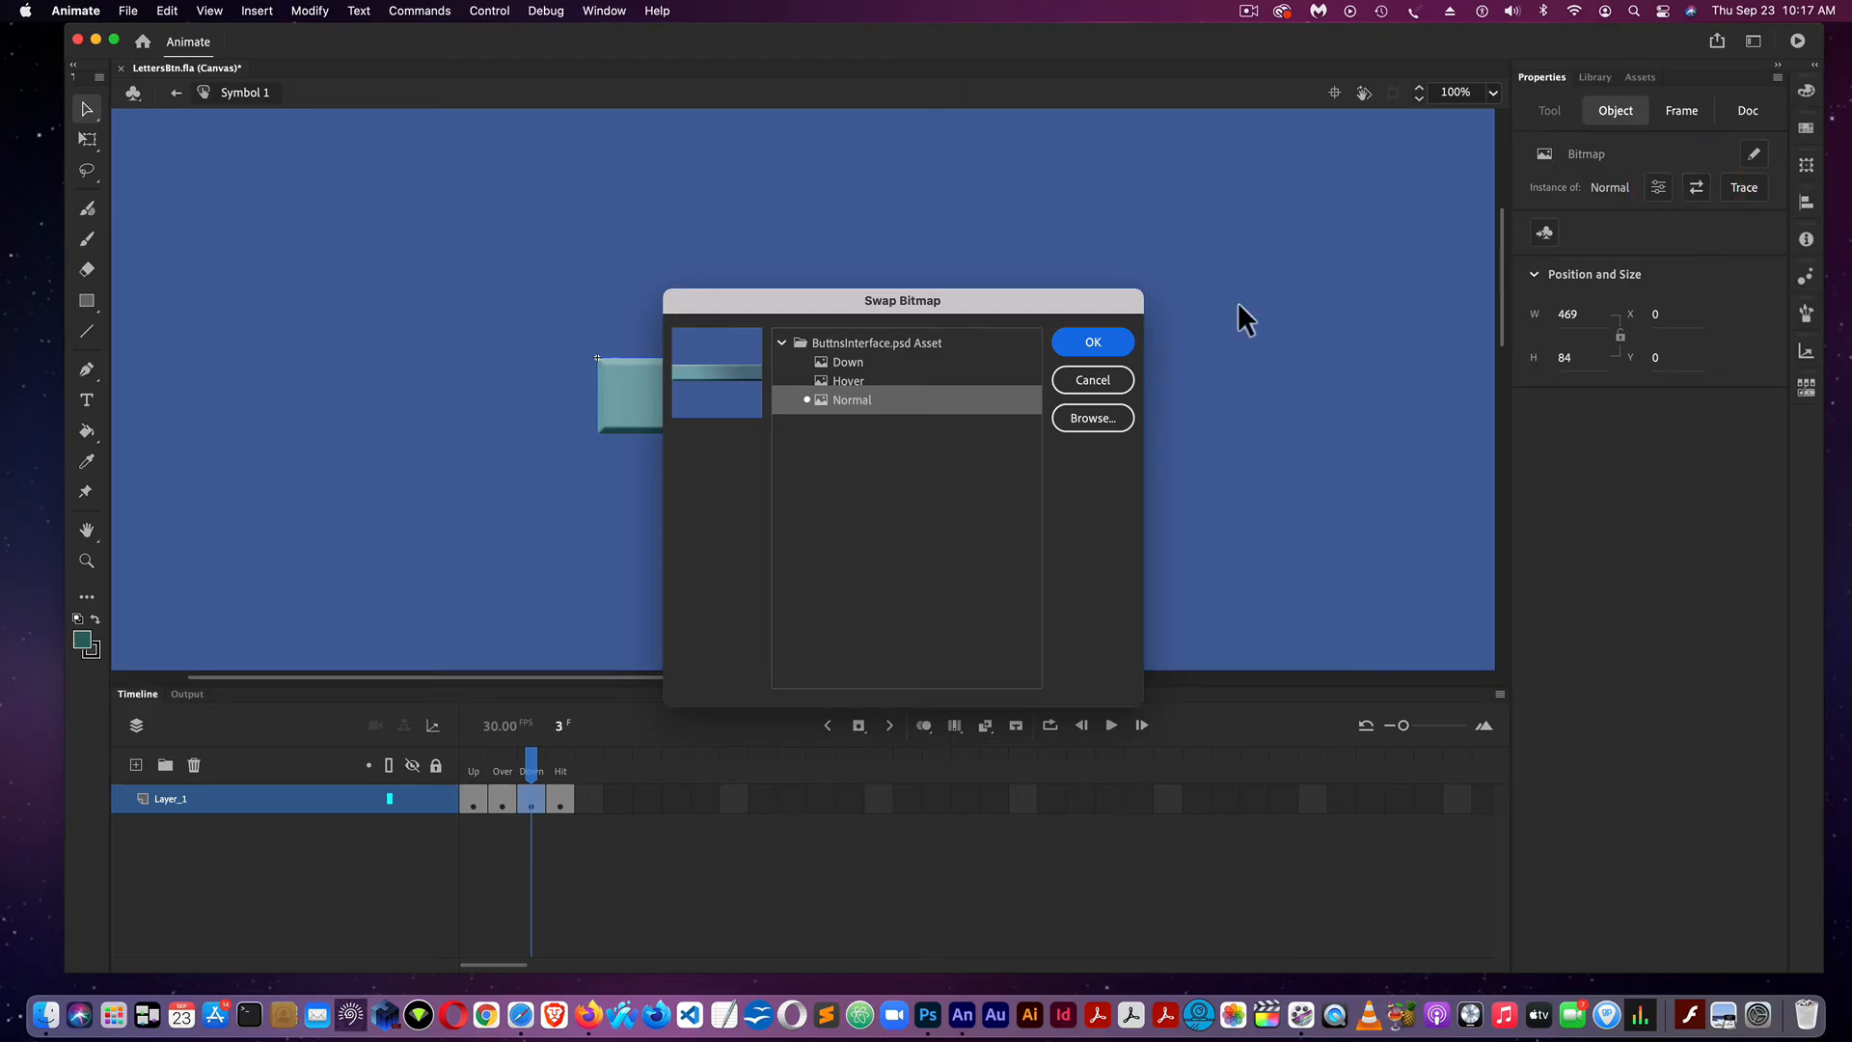
click(876, 359)
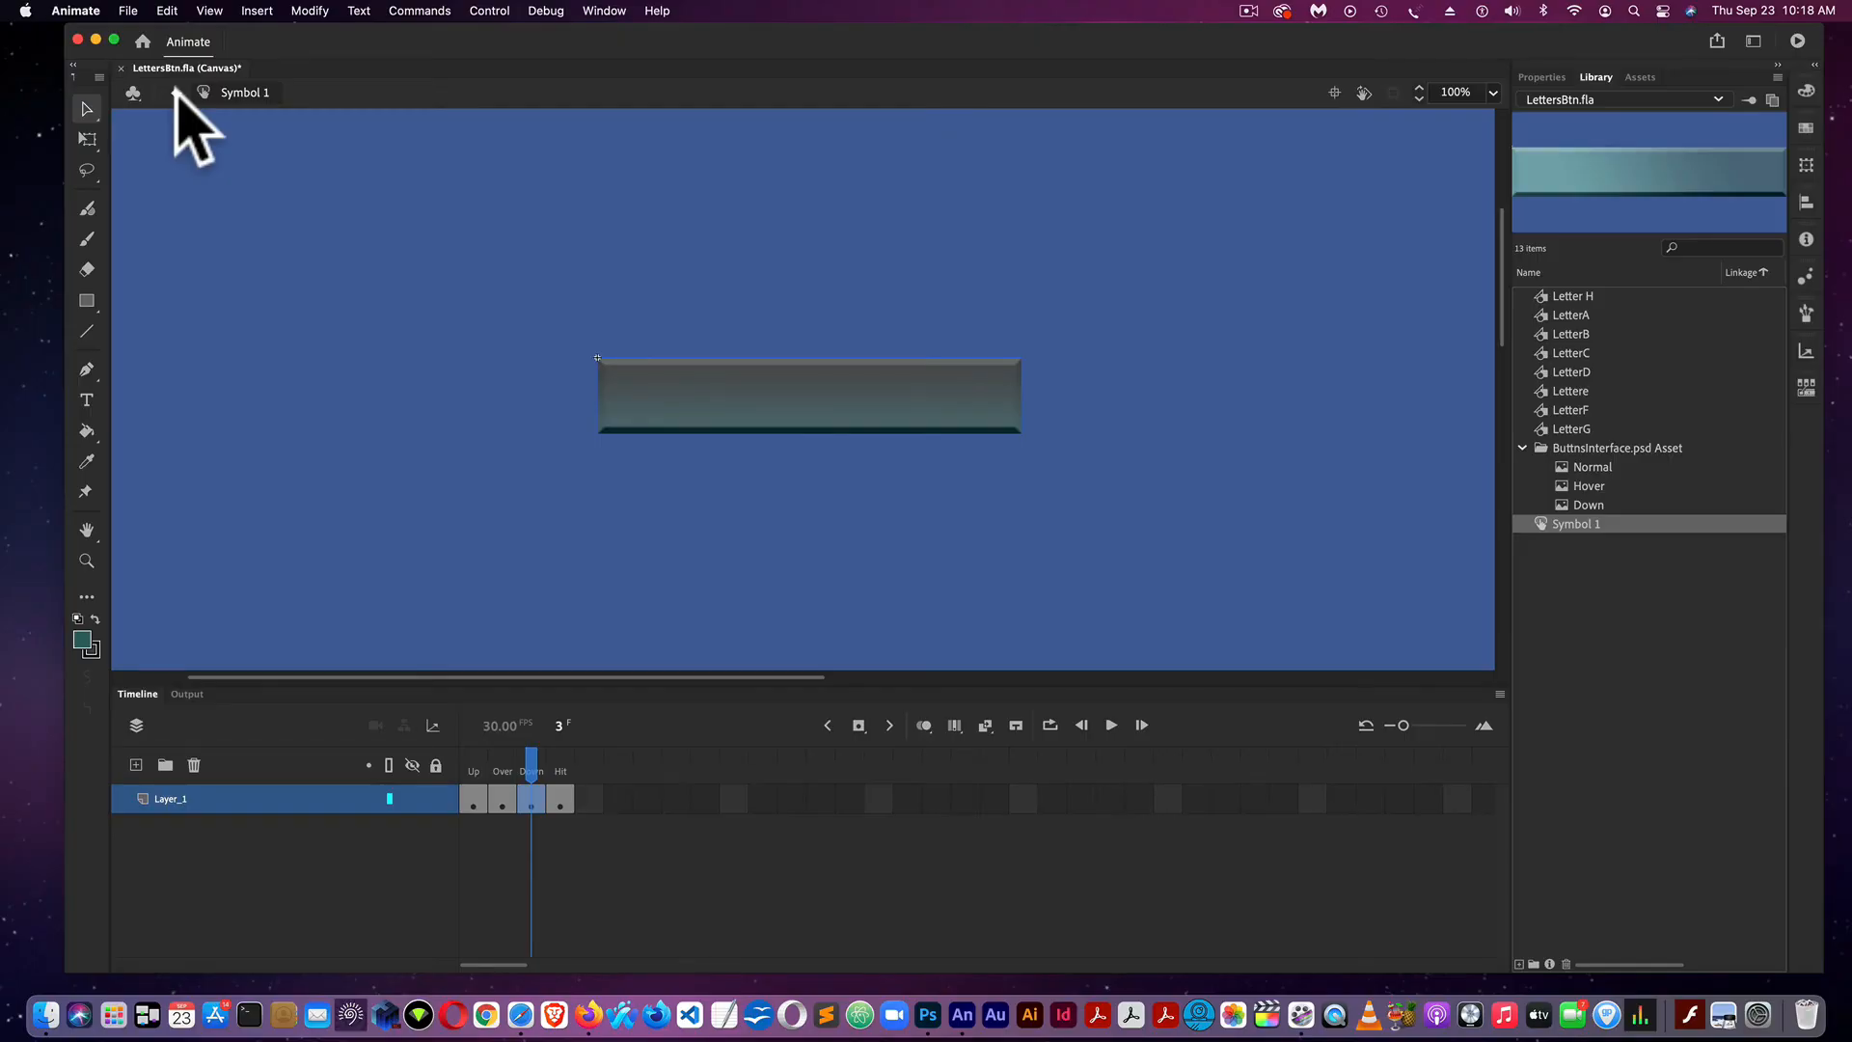
click(175, 89)
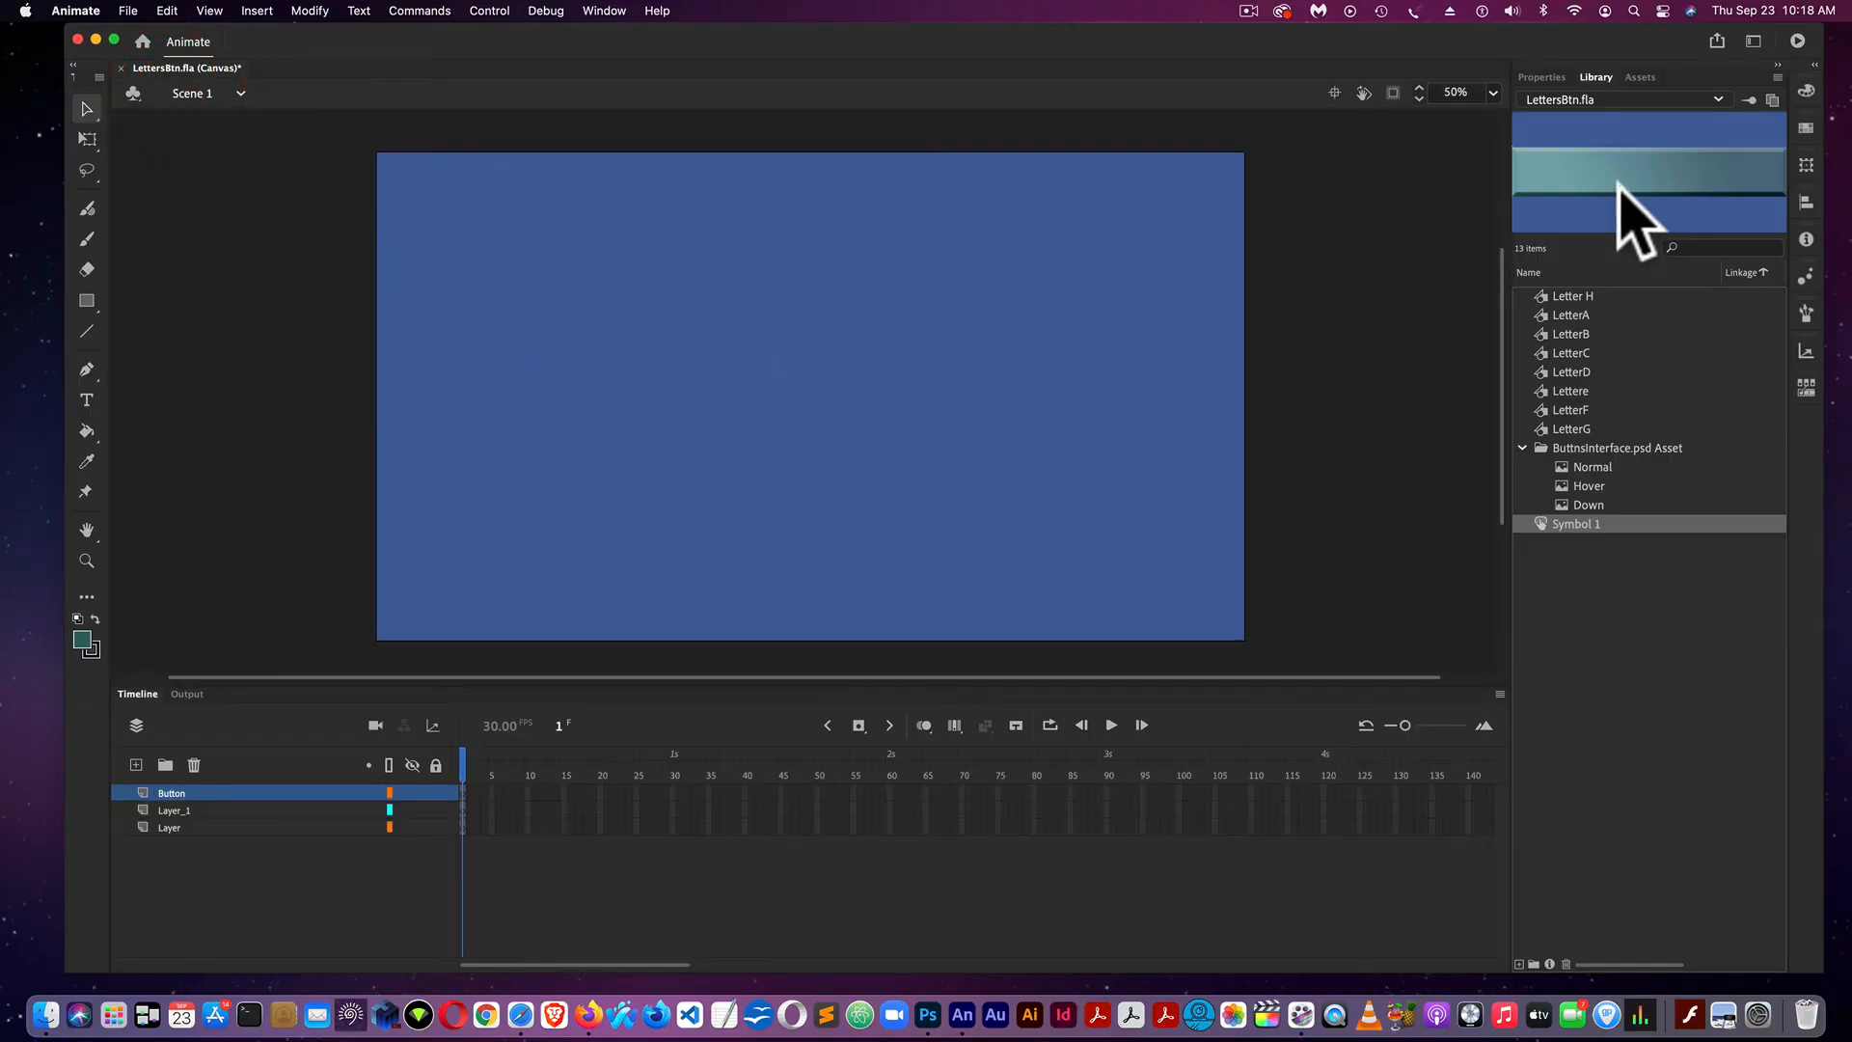
Place three instances of the Symbol 1 button in a row along the lower part of the stage
drag(1633, 219, 1617, 169)
drag(1328, 333, 565, 569)
drag(1645, 183, 848, 566)
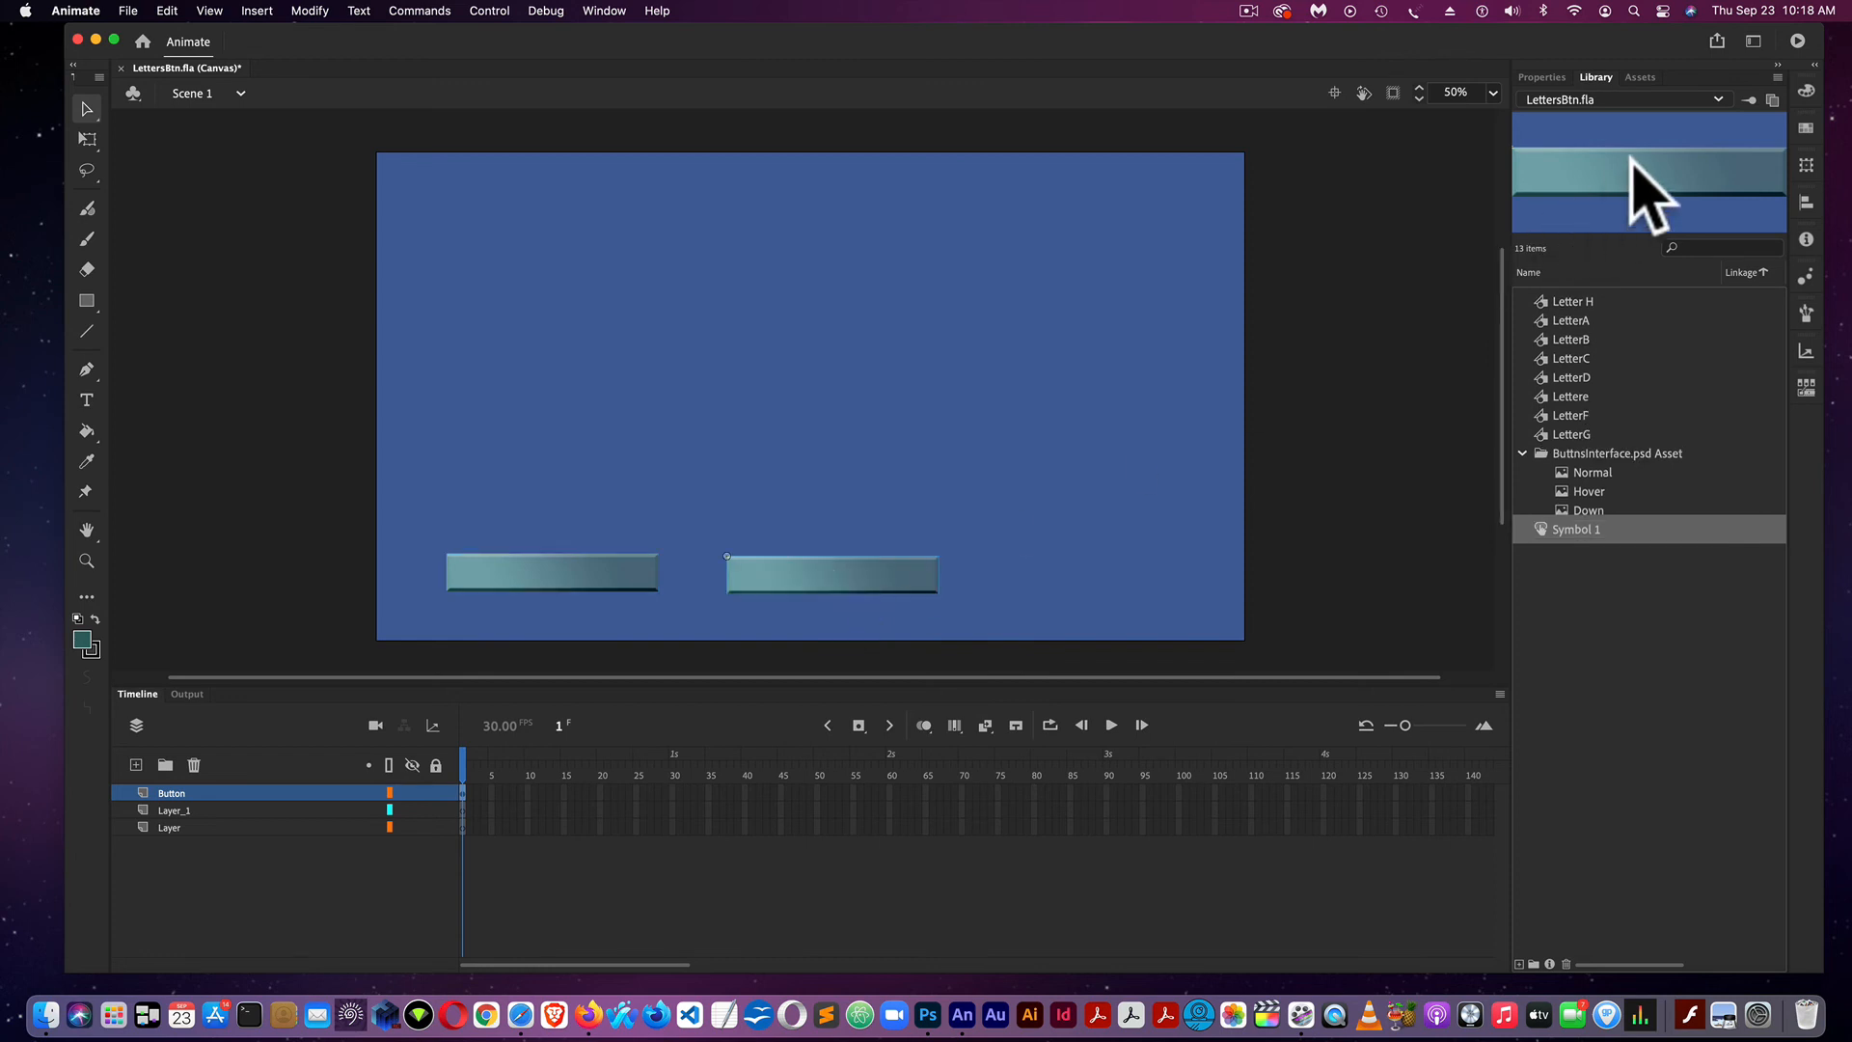
drag(1641, 194, 1096, 575)
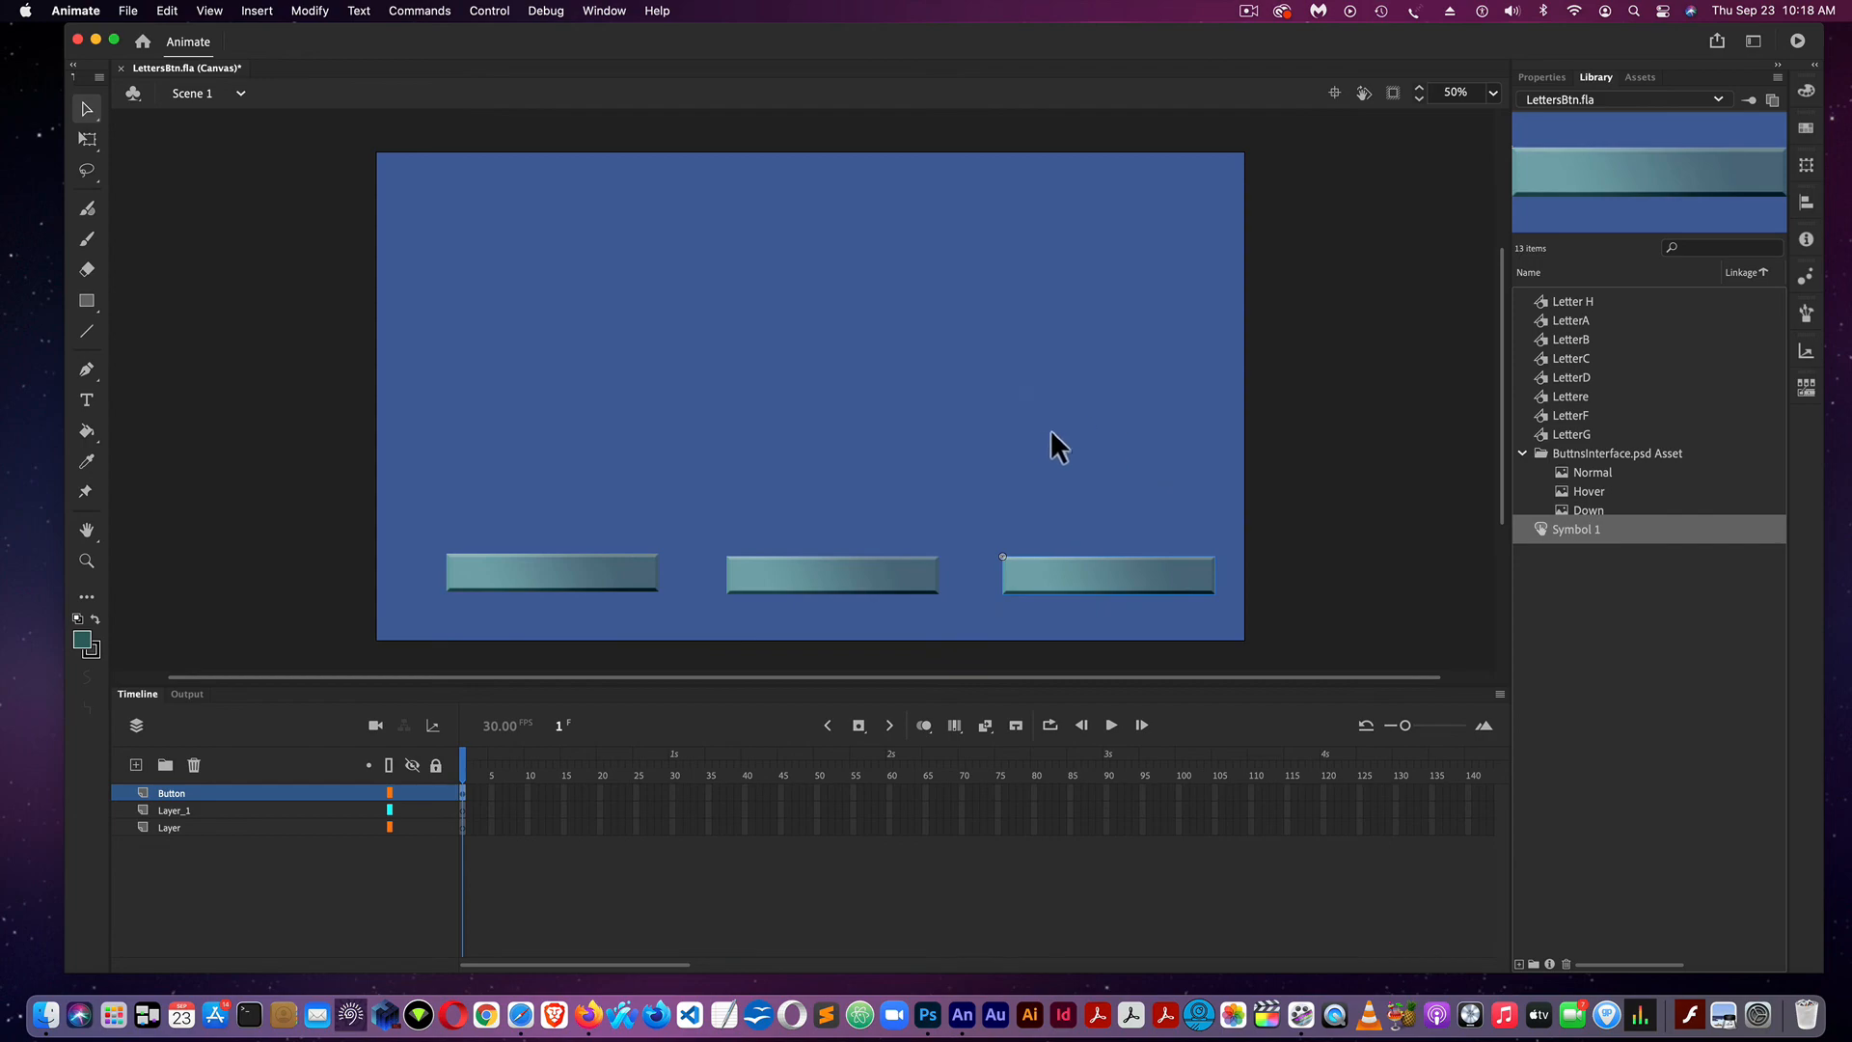
Test the movie in the browser and reposition its window so all three buttons can be tried out
click(487, 11)
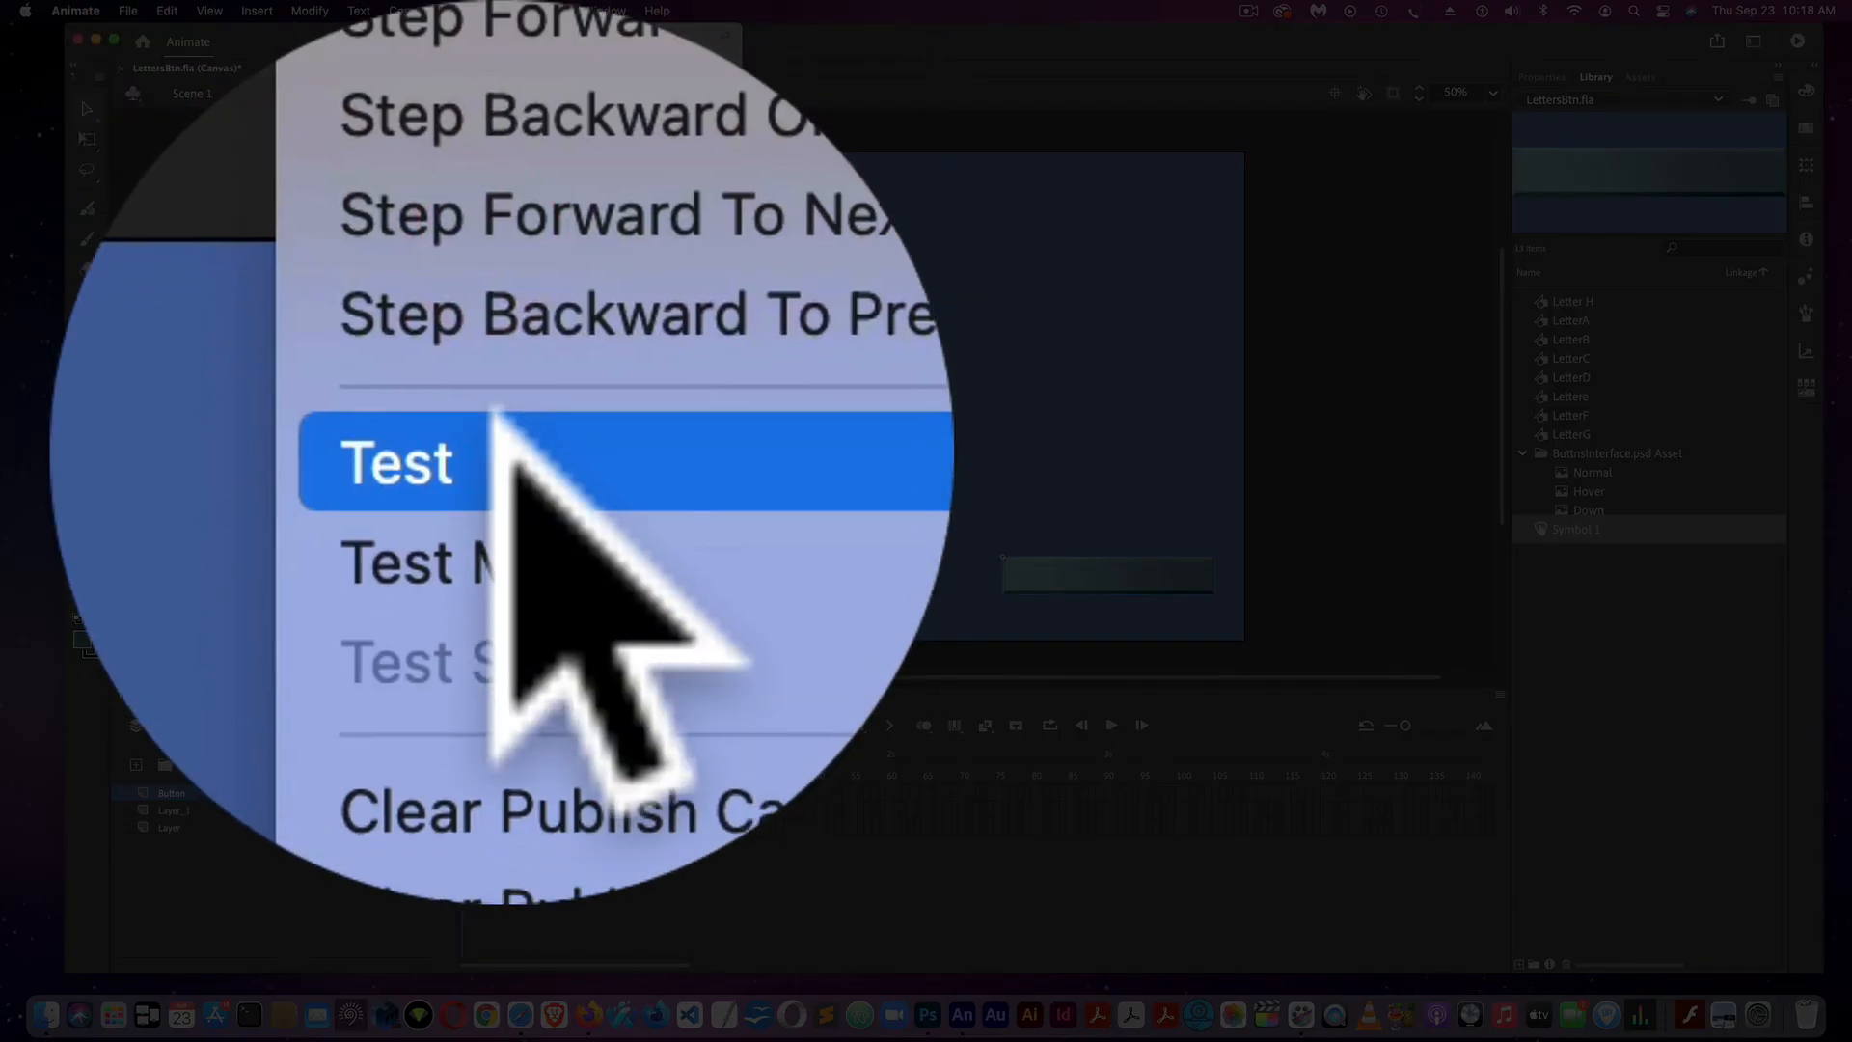
click(525, 184)
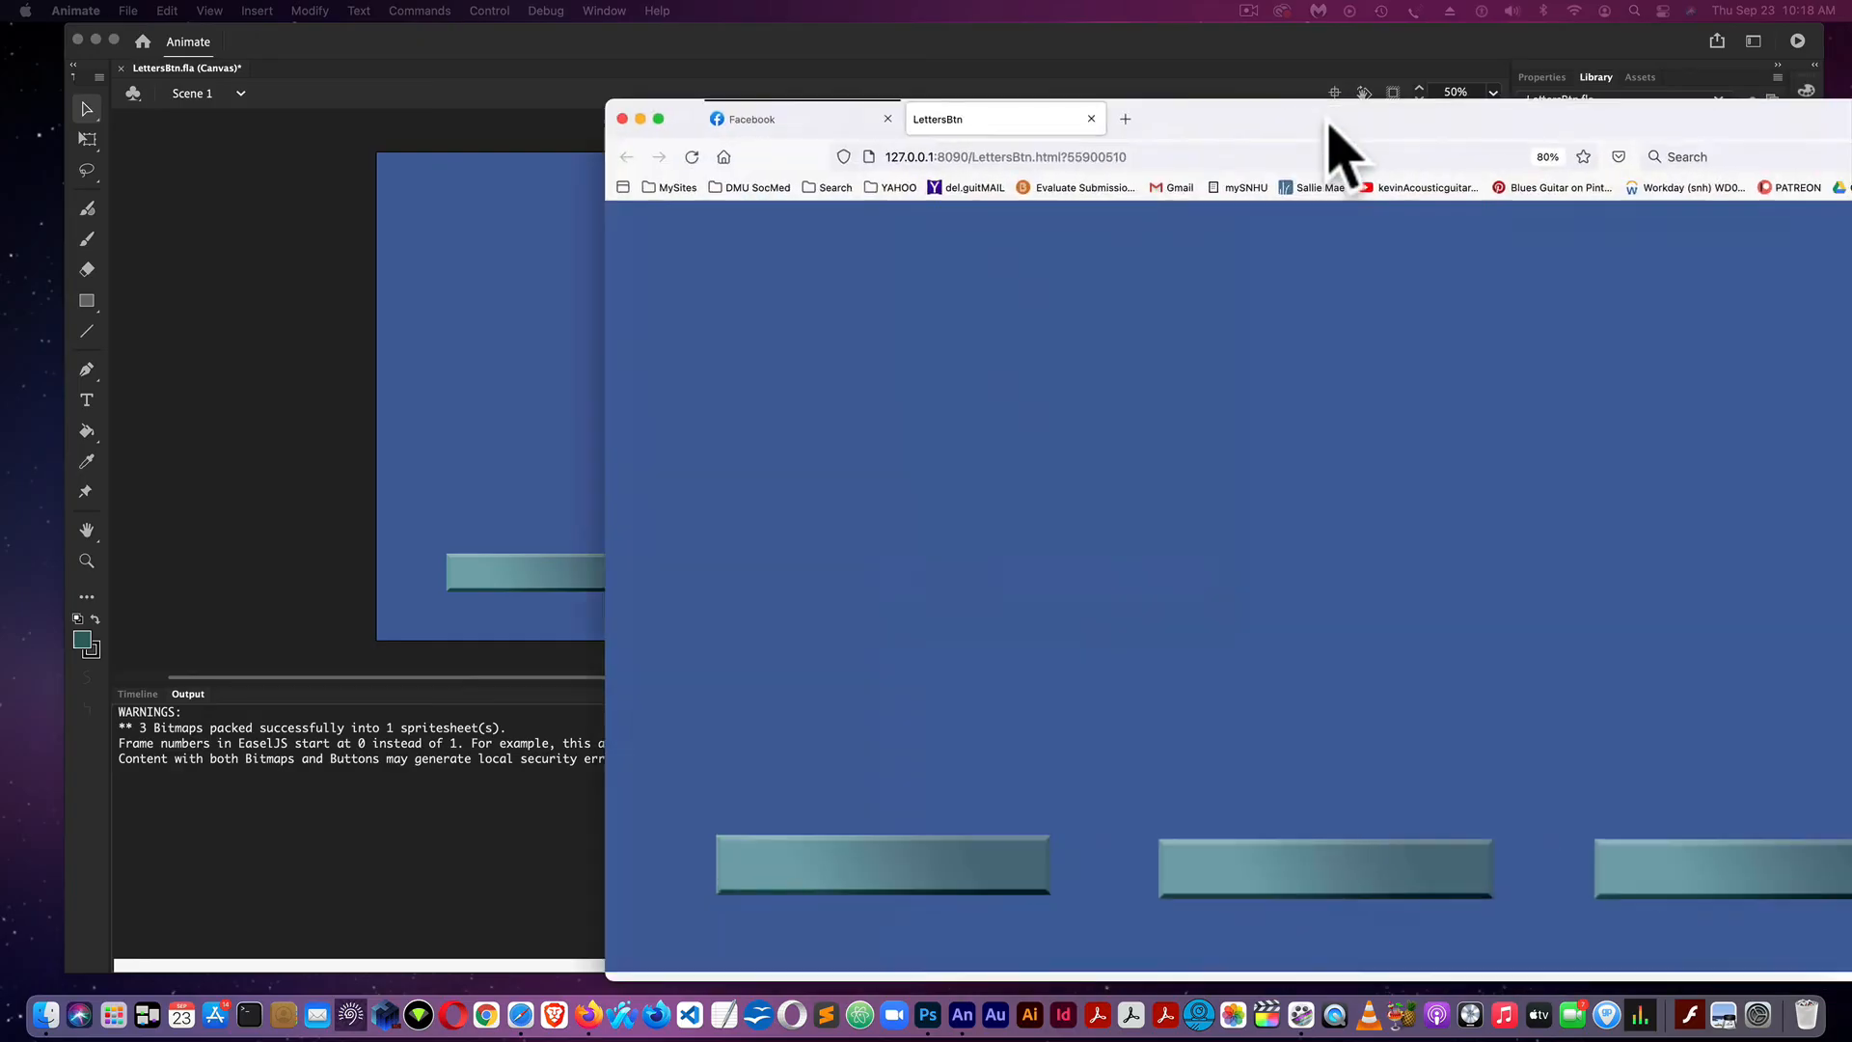
drag(1336, 125, 861, 47)
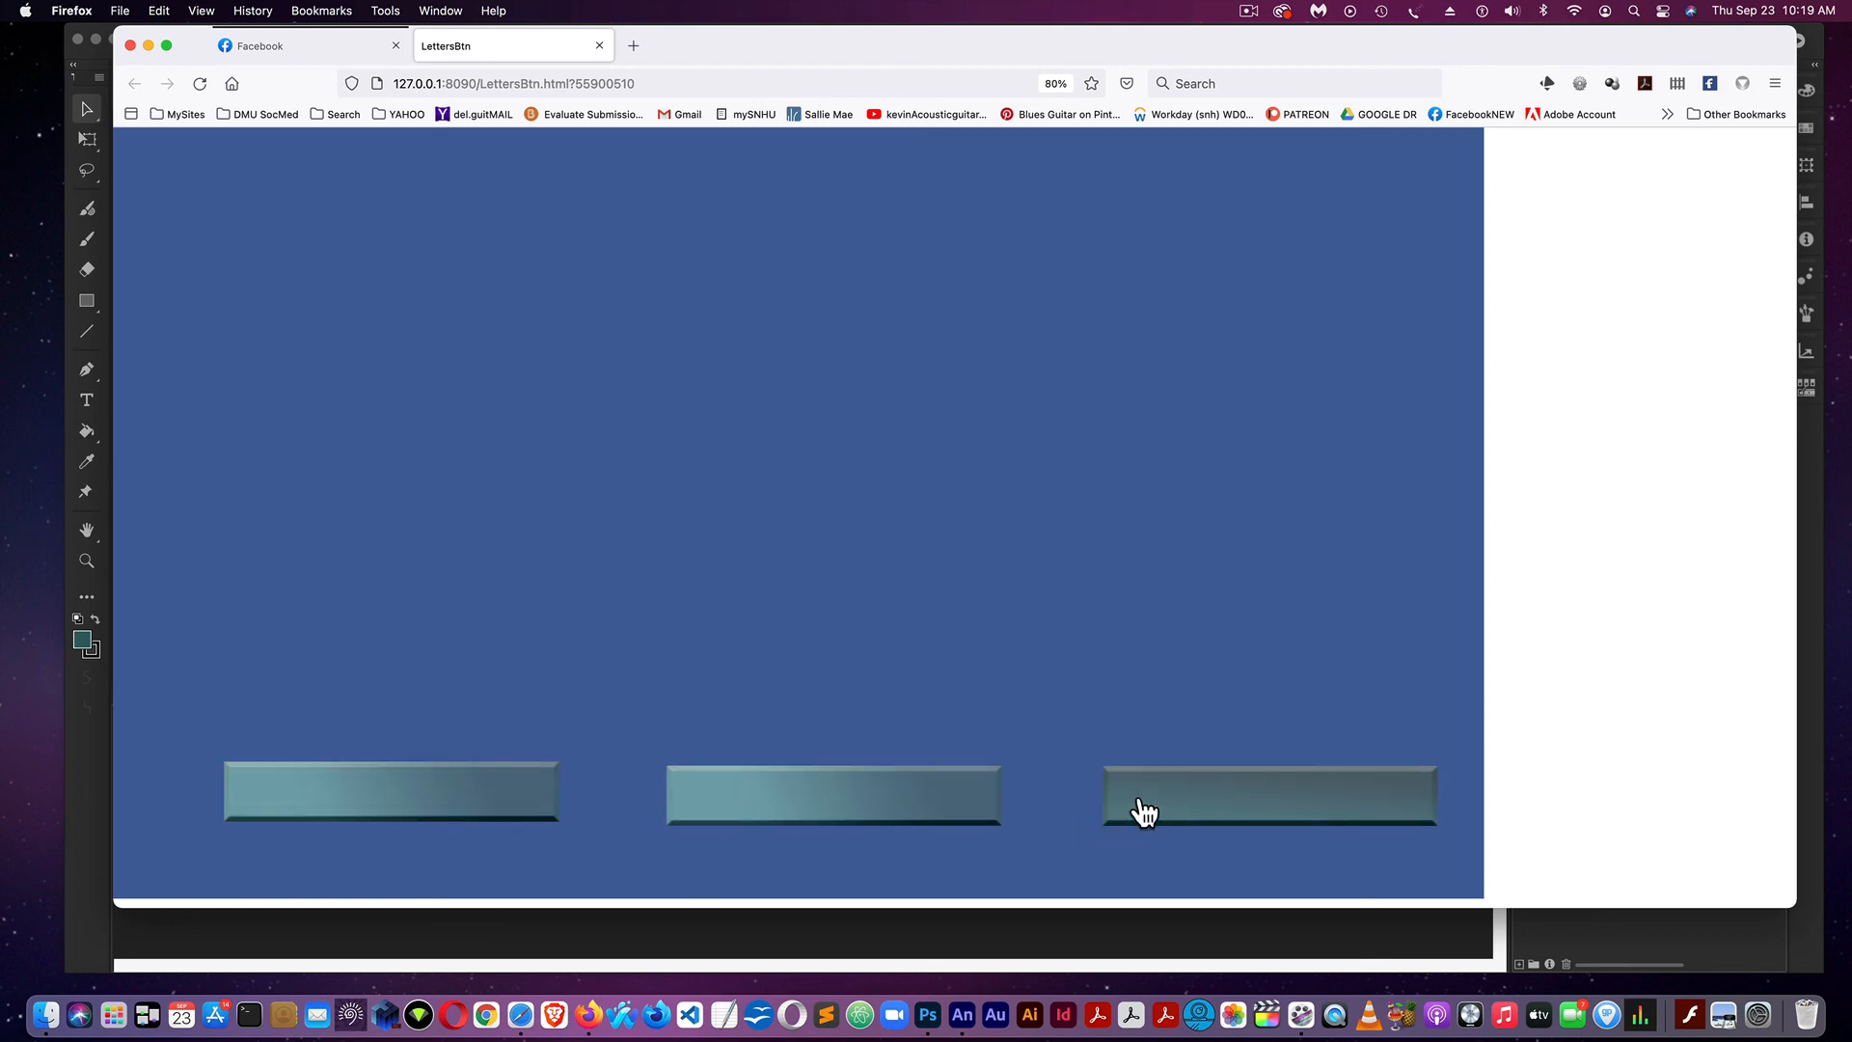
drag(705, 46, 696, 55)
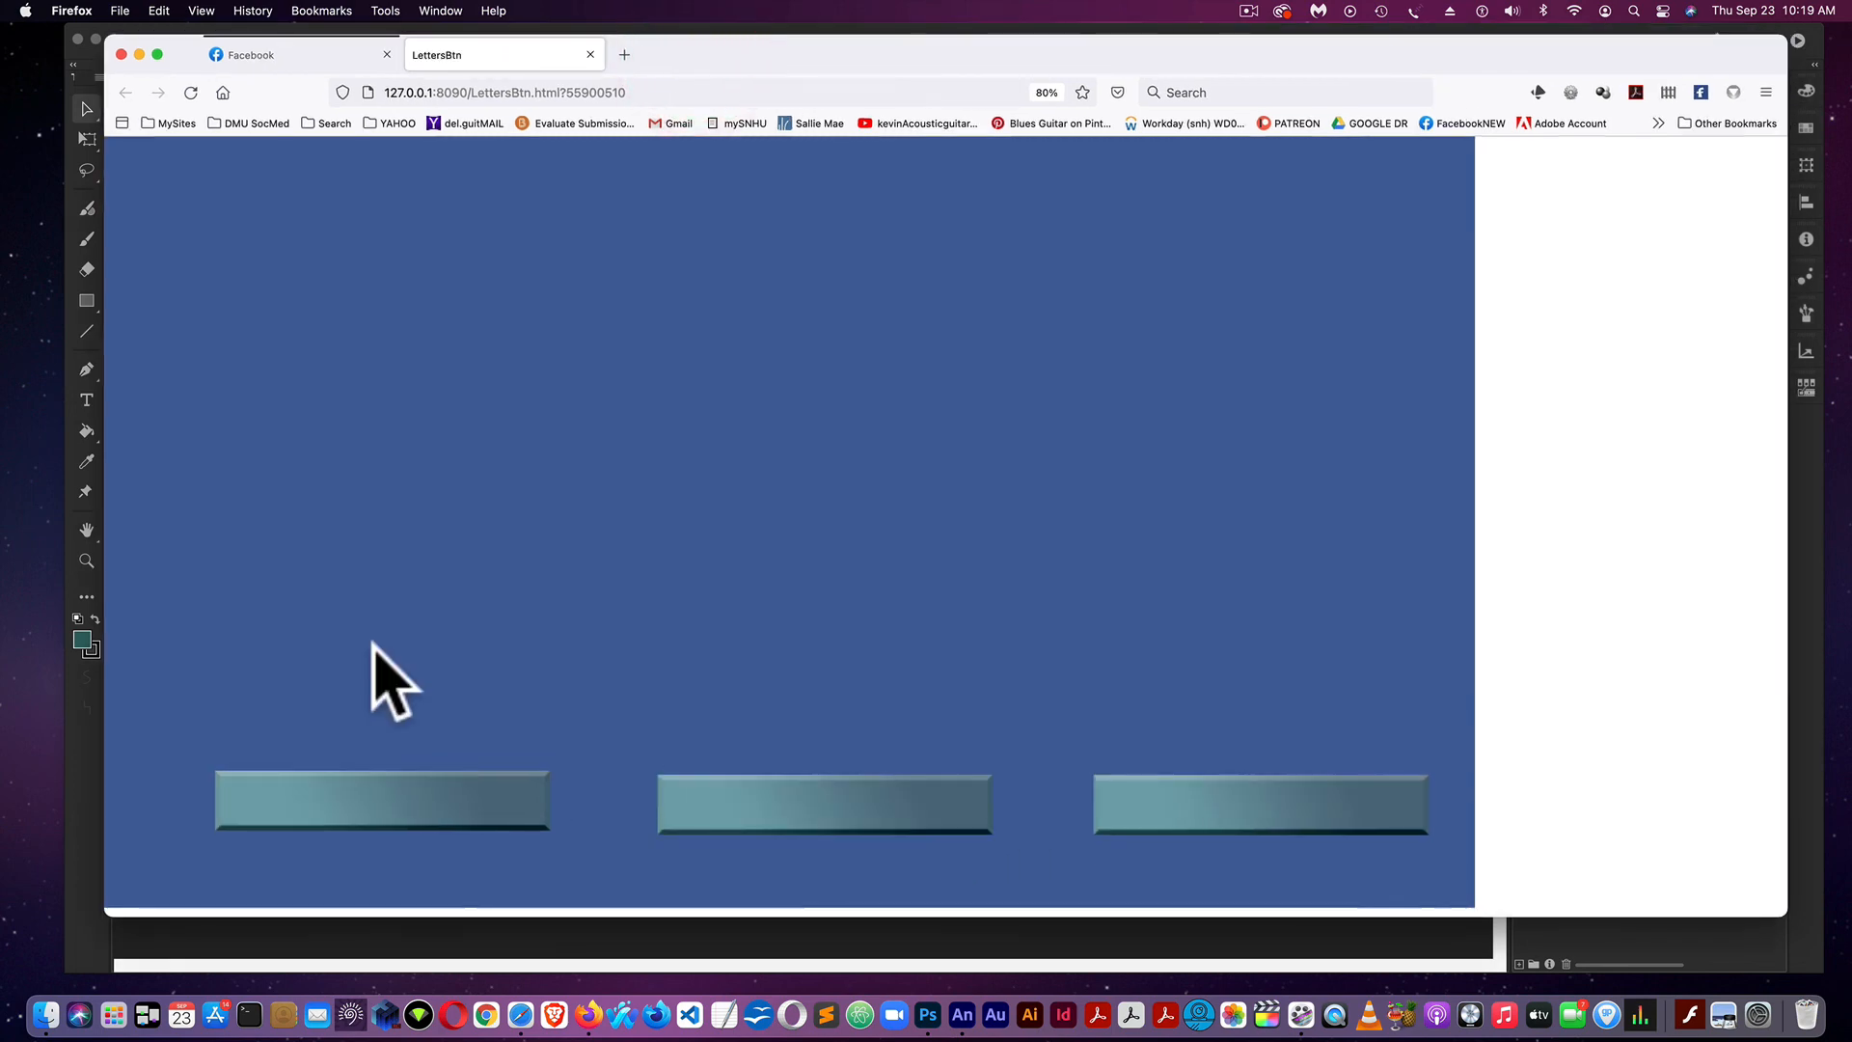